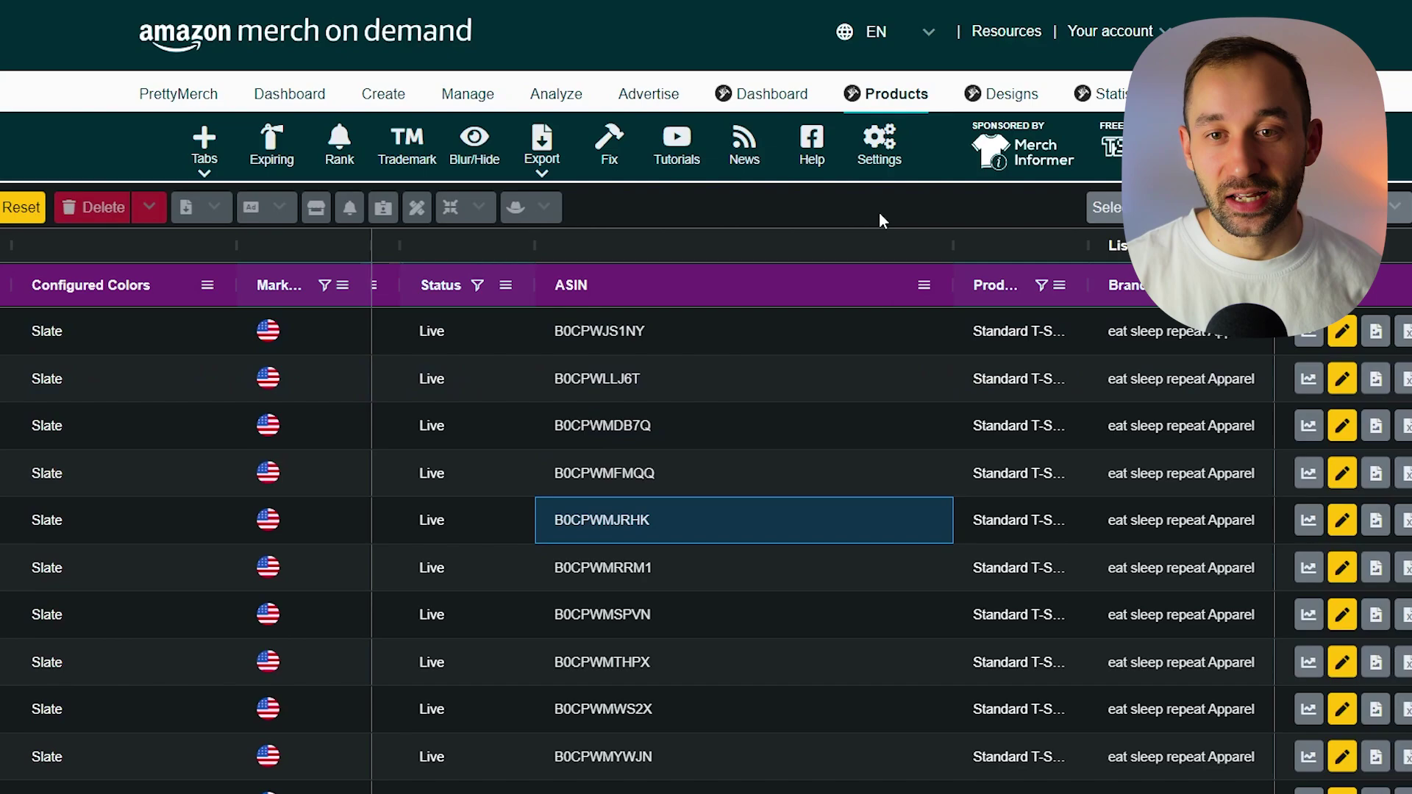
- Select every Merch product and save a 'Products with designs' Excel export to EAT SLEEP REPEAT
scroll(825, 287, "right", 5)
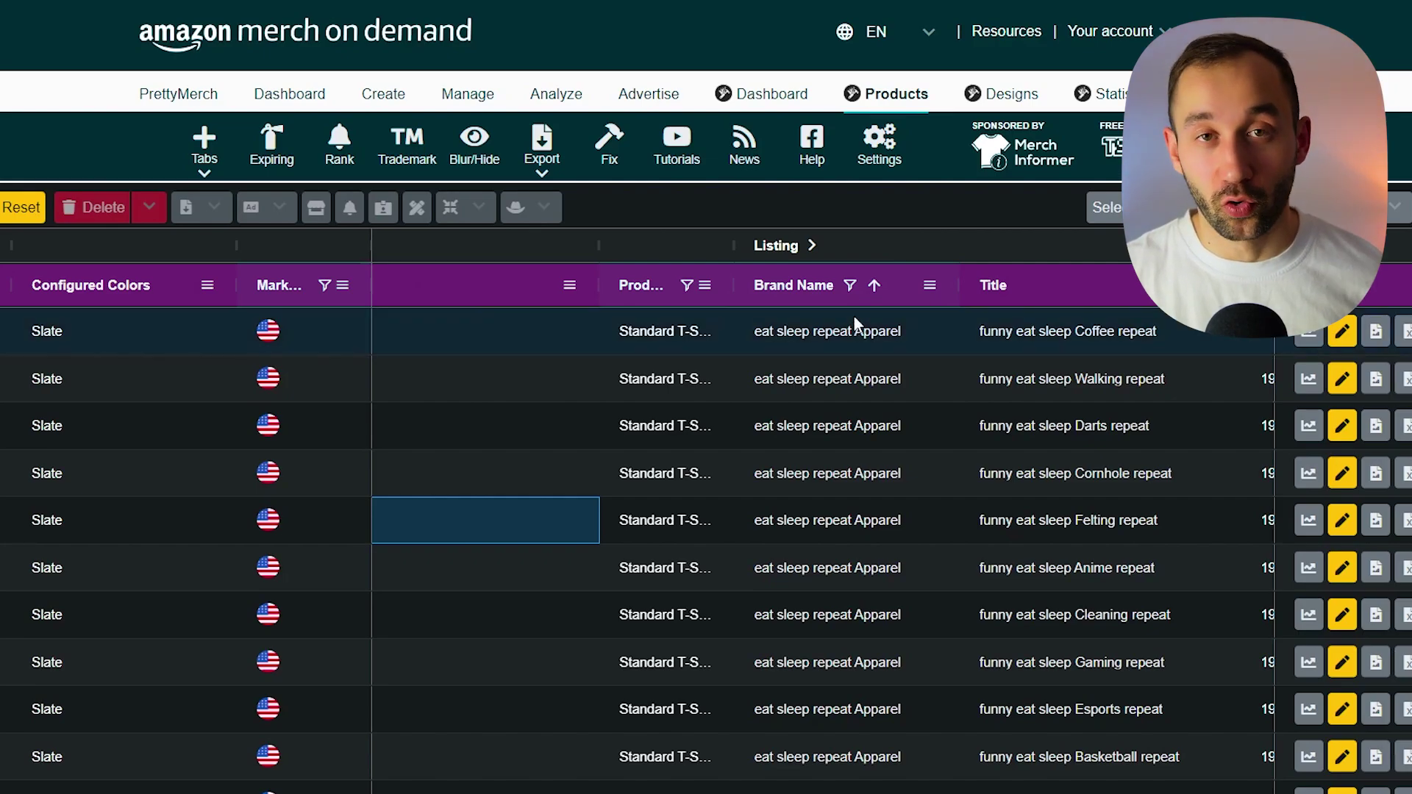
scroll(648, 707, "left", 5)
scroll(706, 515, "left", 3)
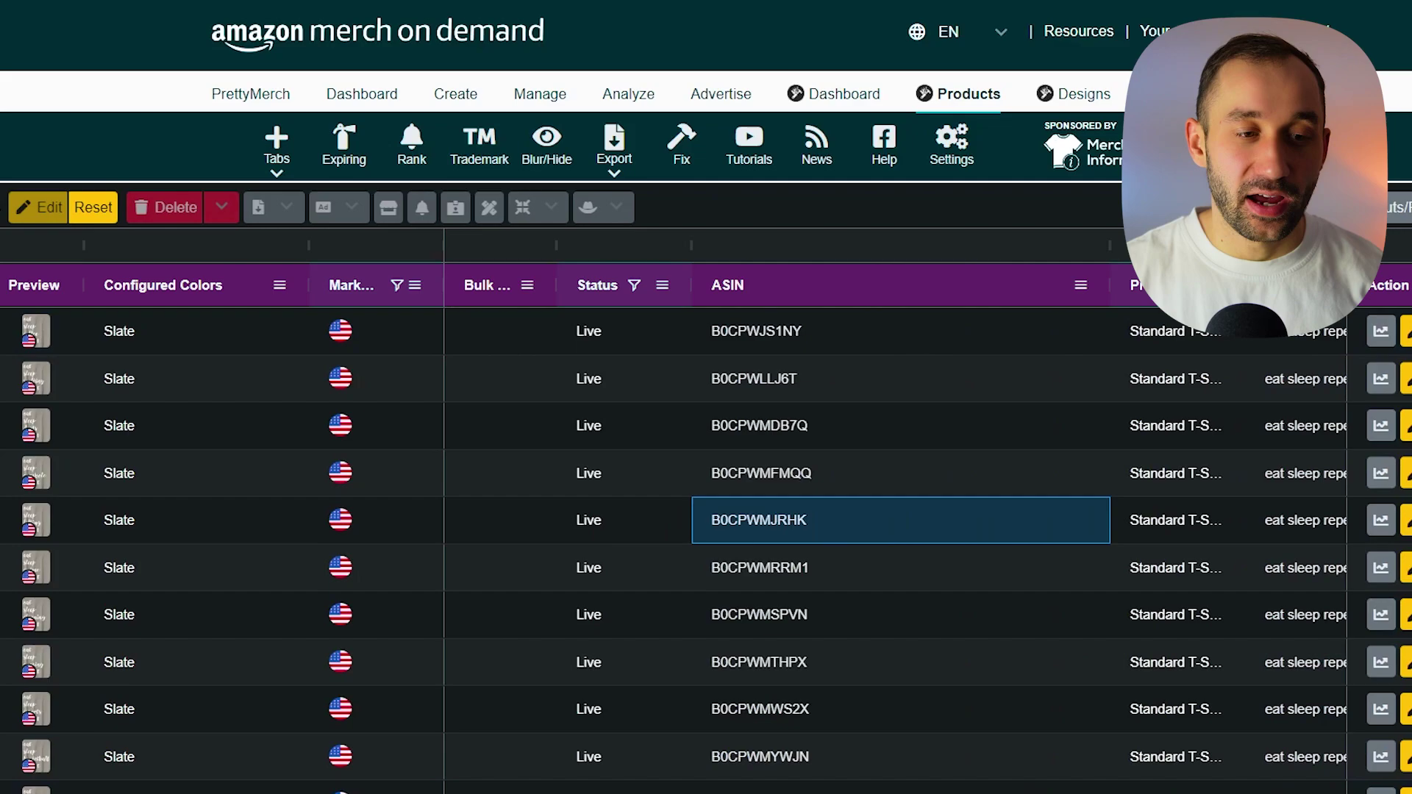
mouse_move(114, 390)
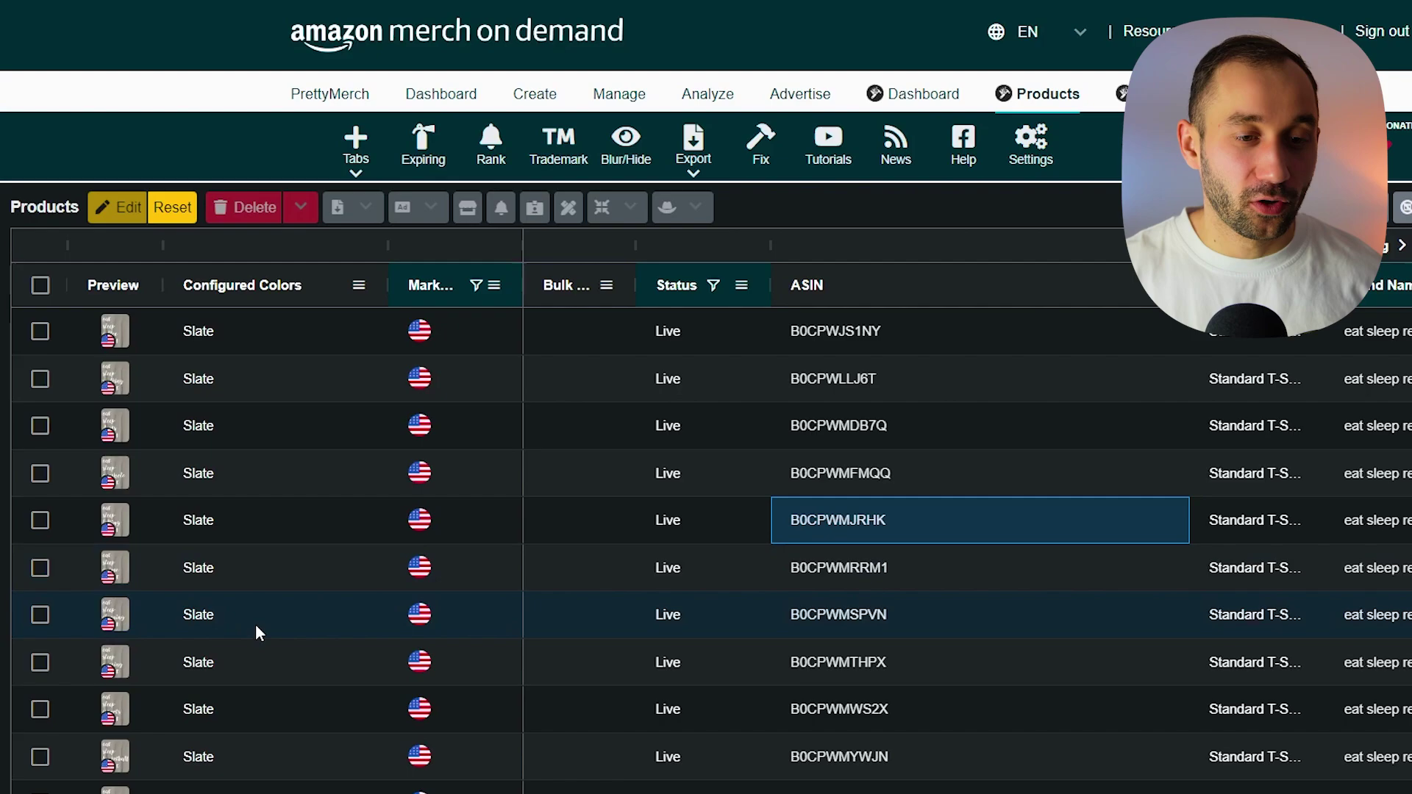
scroll(254, 623, "down", 2)
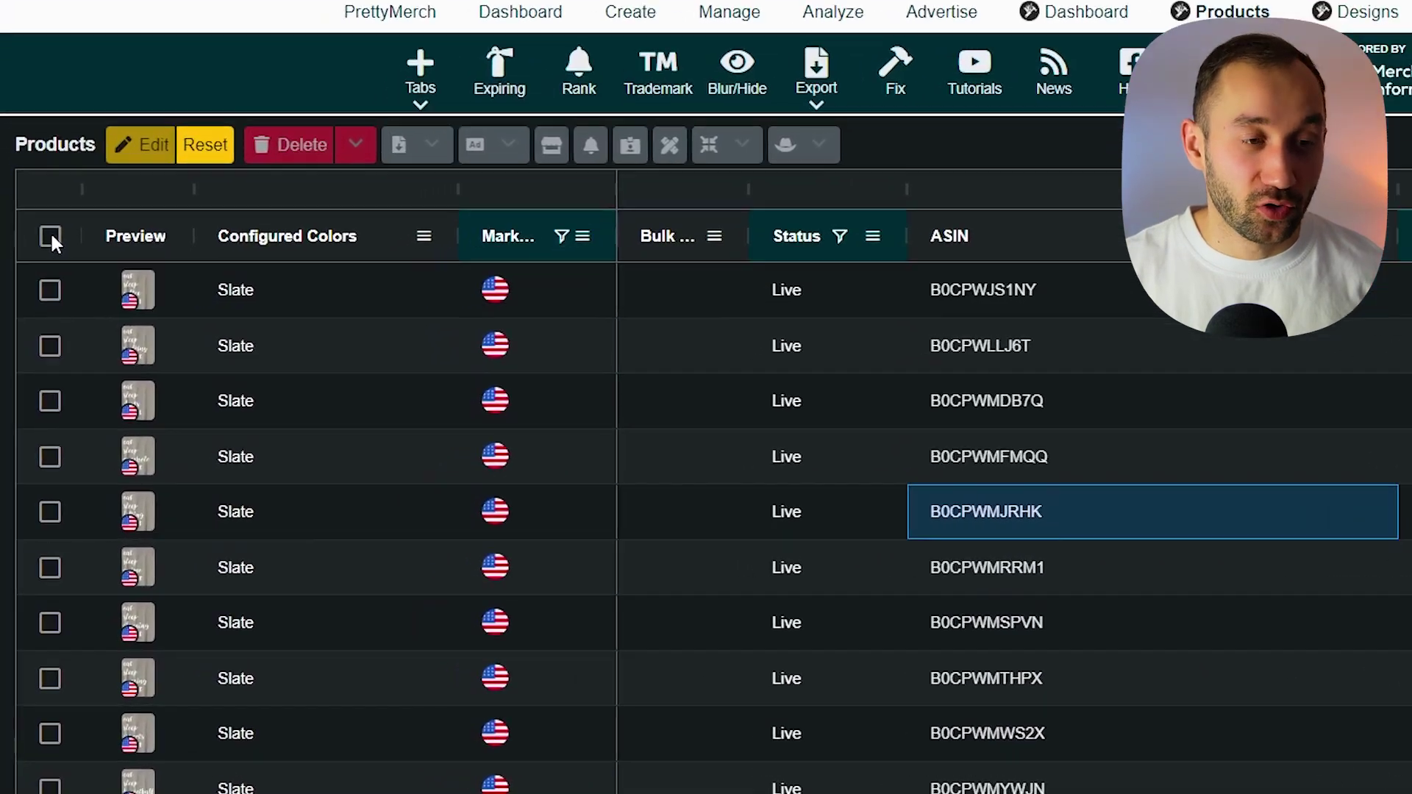
left_click(42, 278)
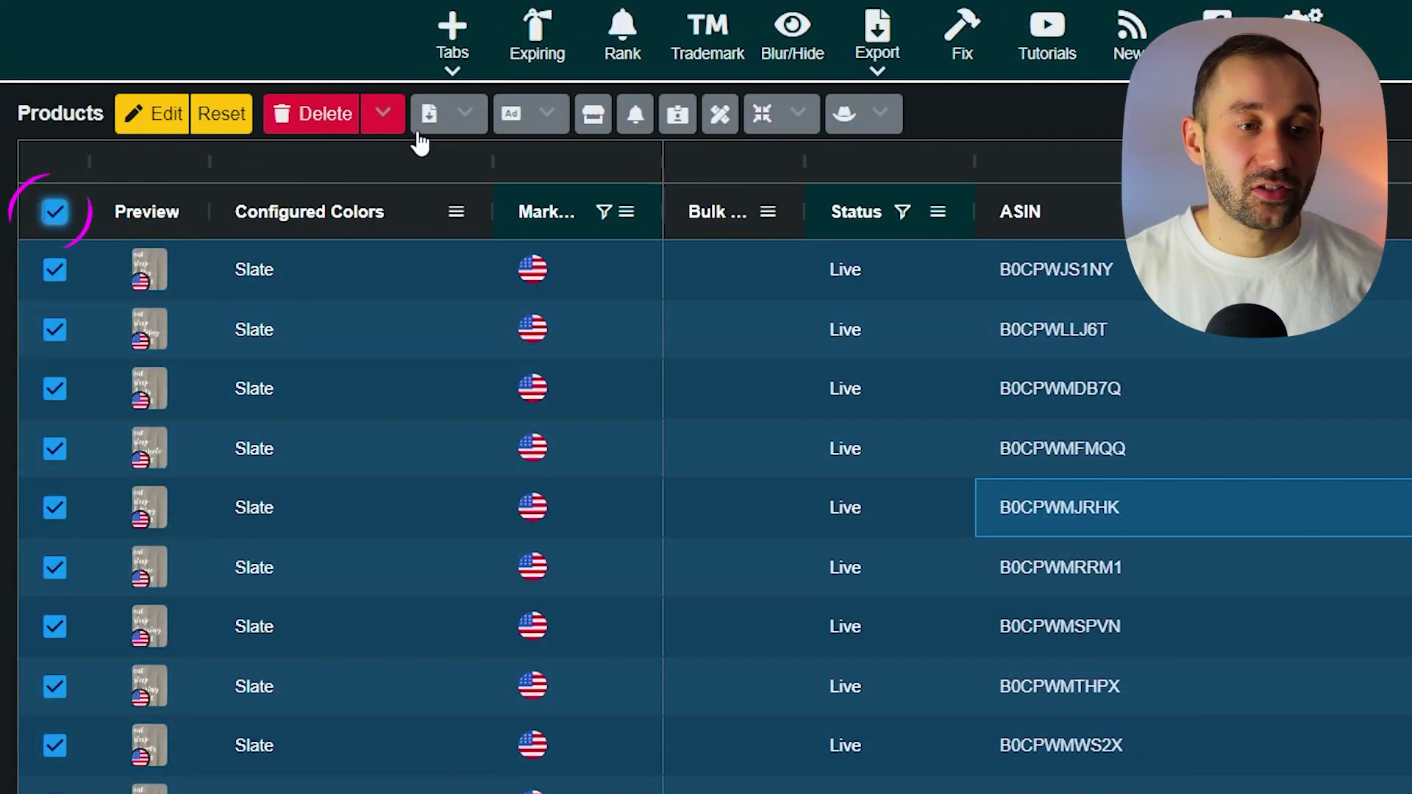
left_click(448, 124)
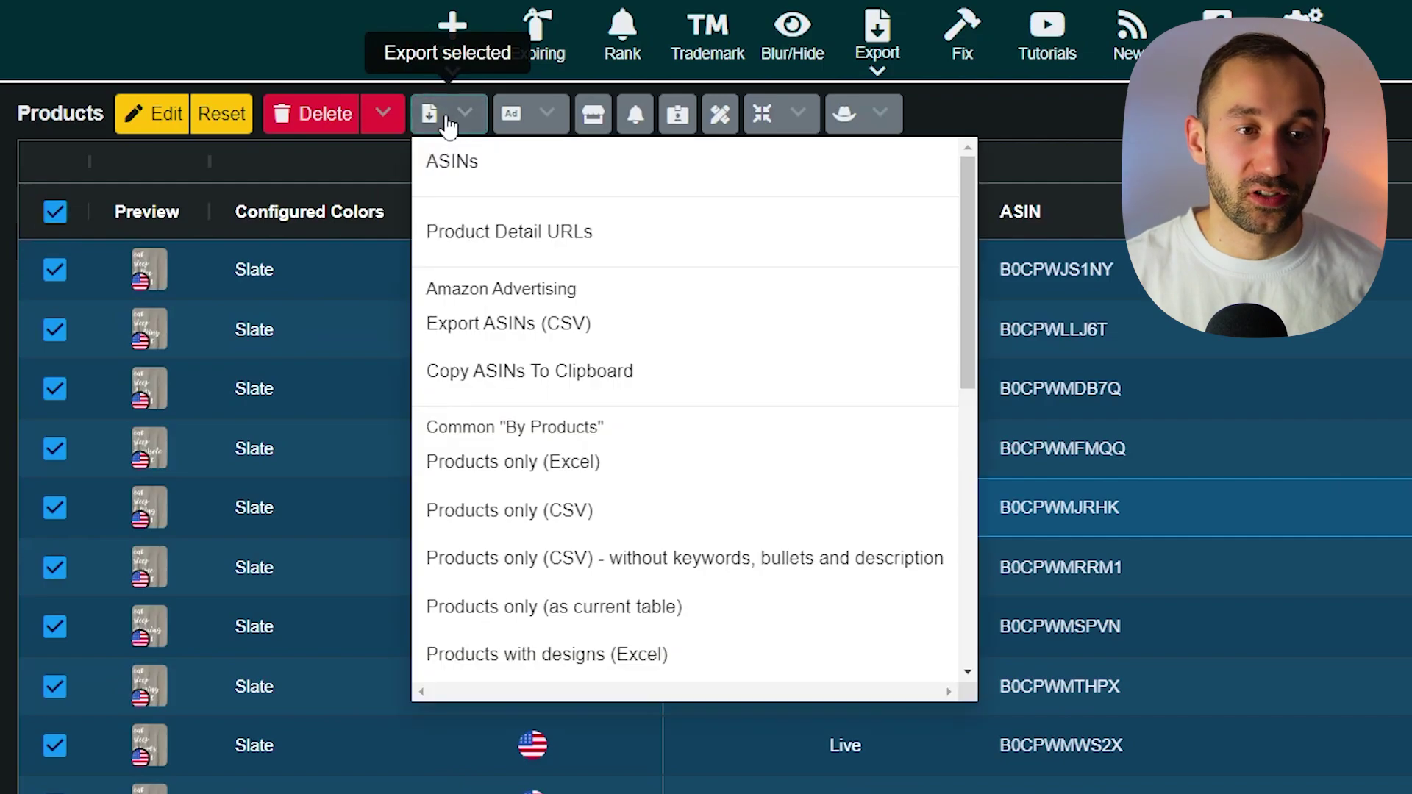
scroll(604, 477, "down", 3)
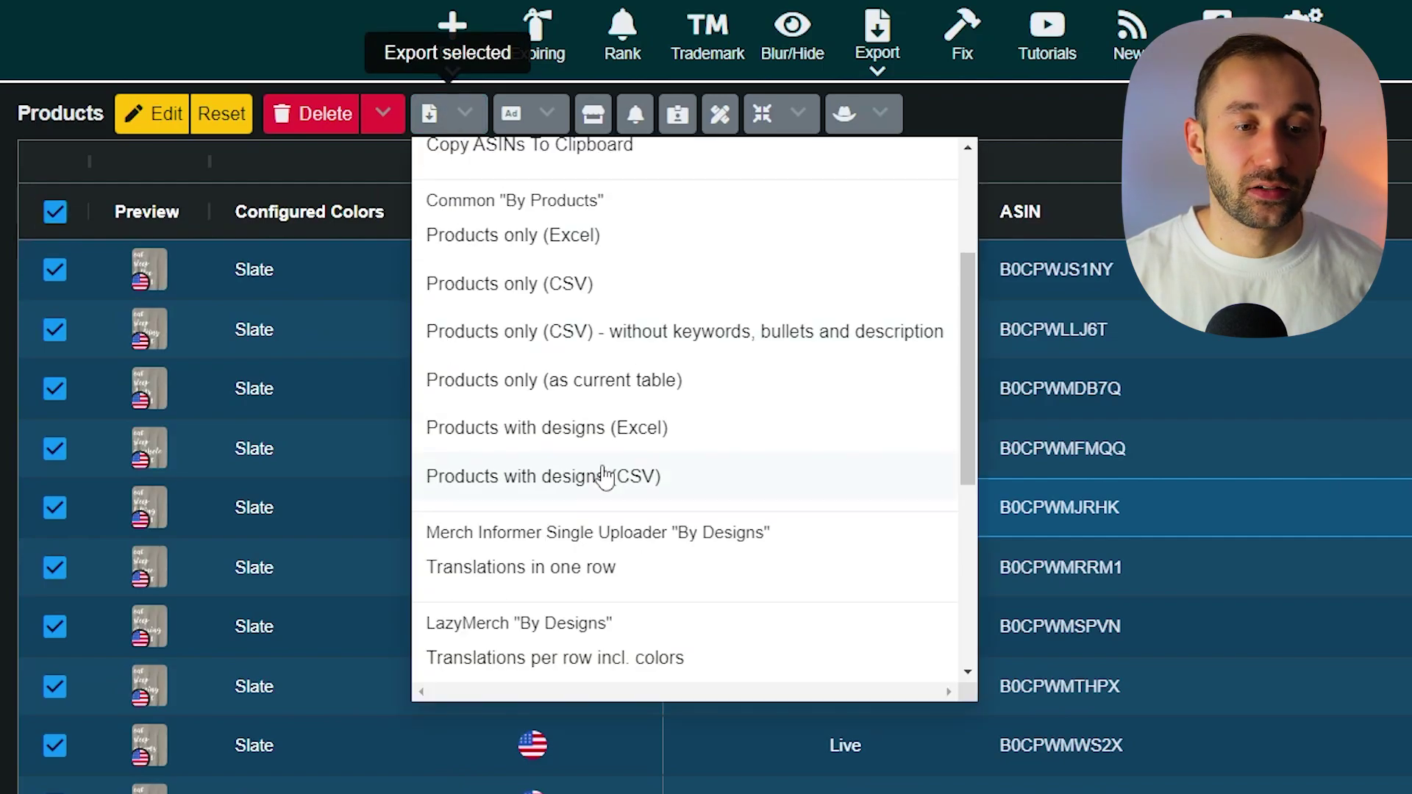
left_click(636, 444)
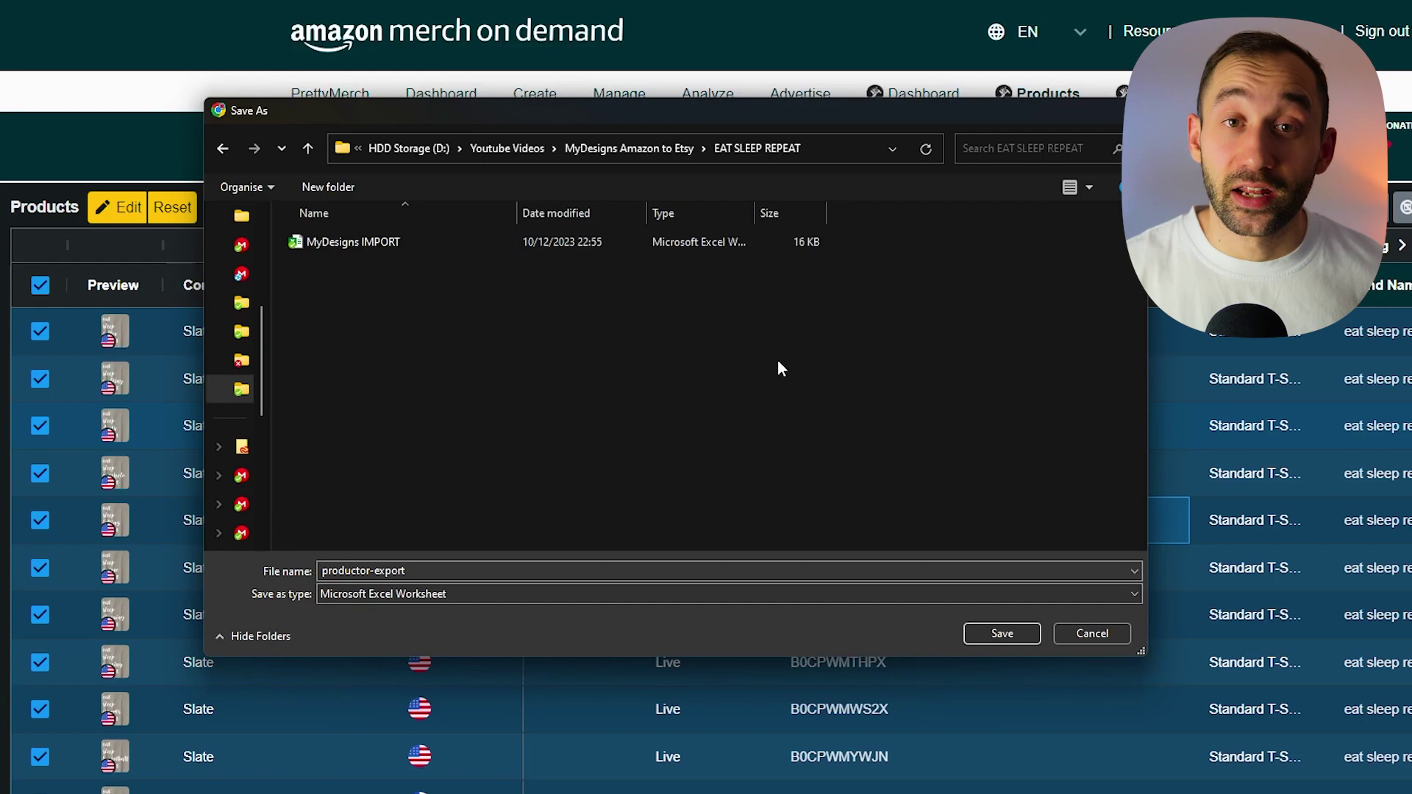
left_click(990, 637)
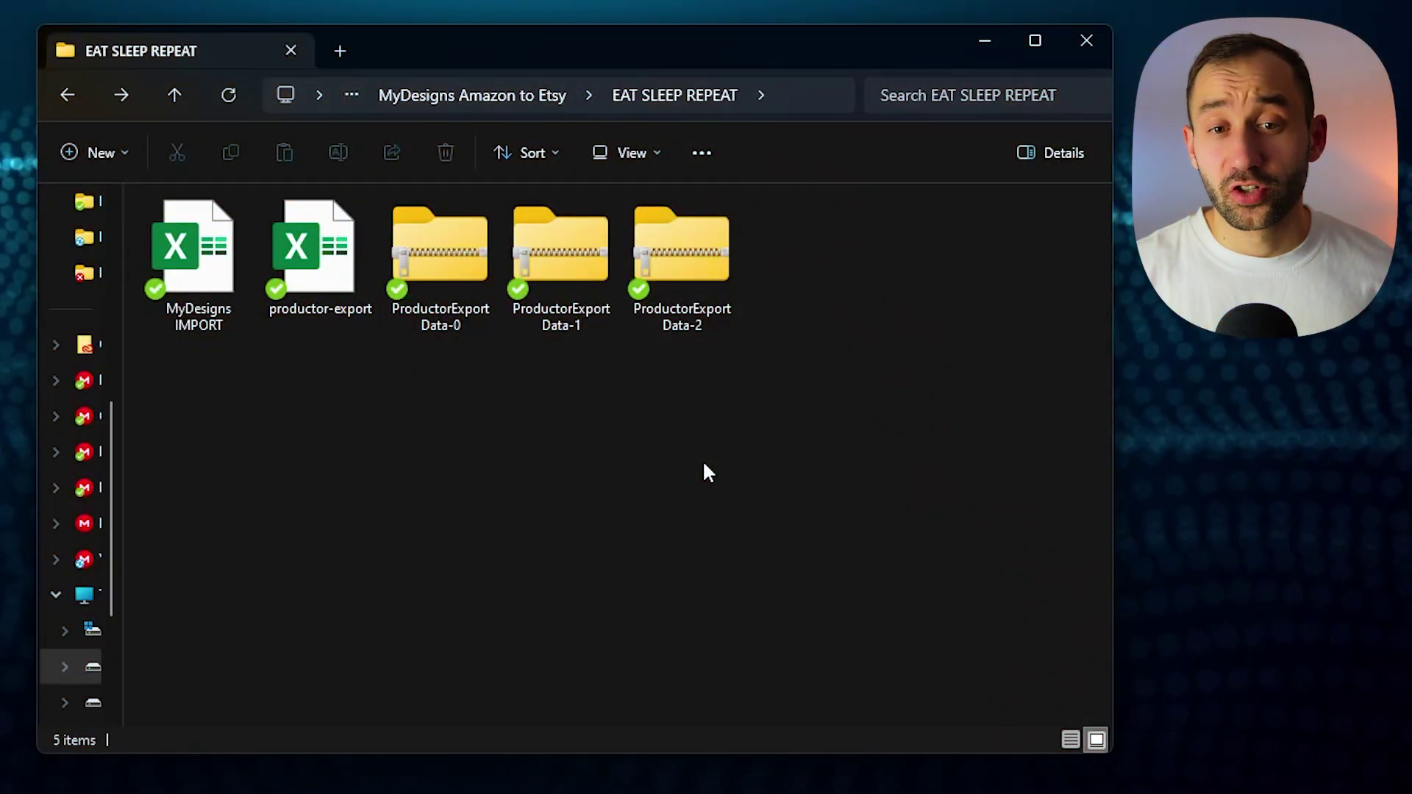
- Select the three ProductorExport zip archives and extract them into EAT SLEEP REPEAT
left_click_drag(753, 450, 453, 249)
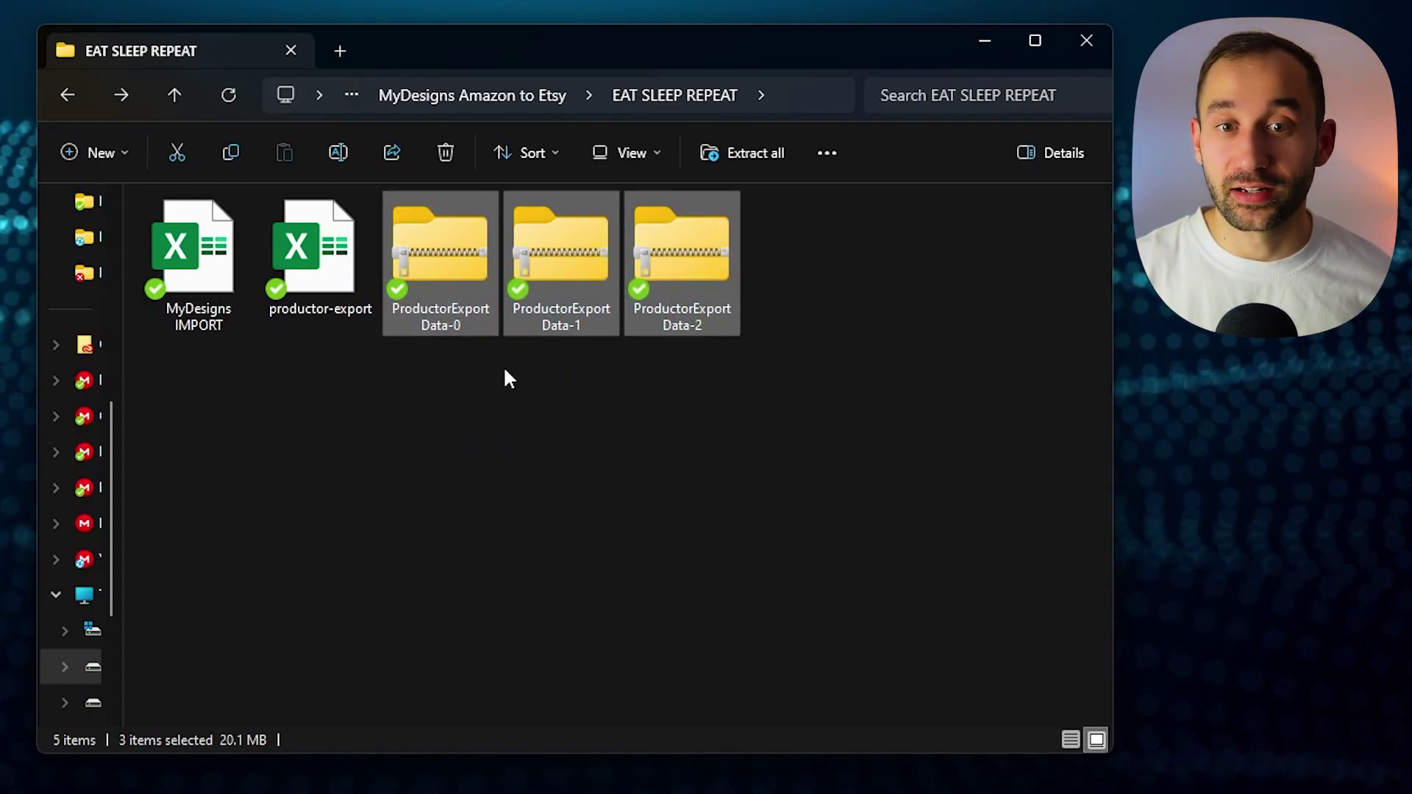
left_click(284, 282)
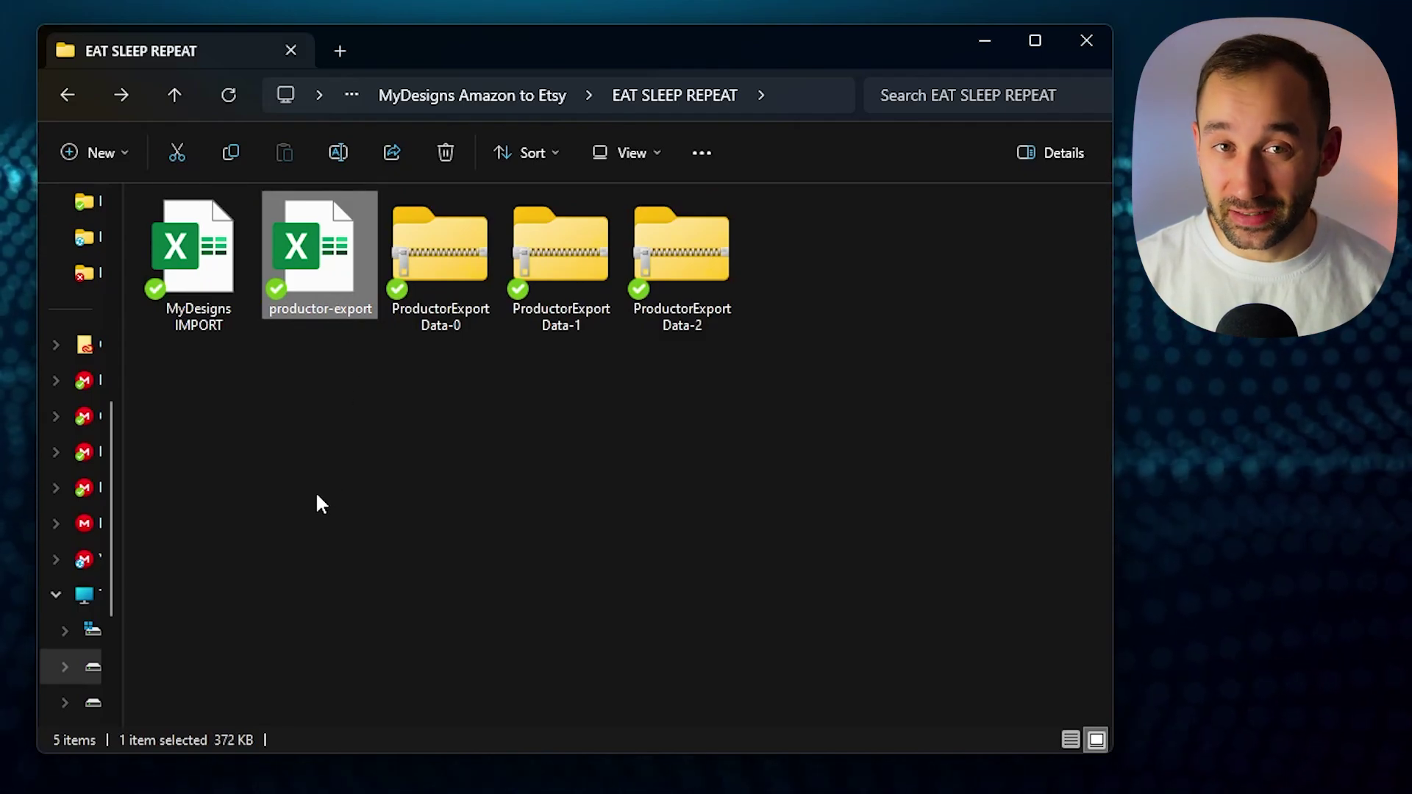
left_click(205, 307)
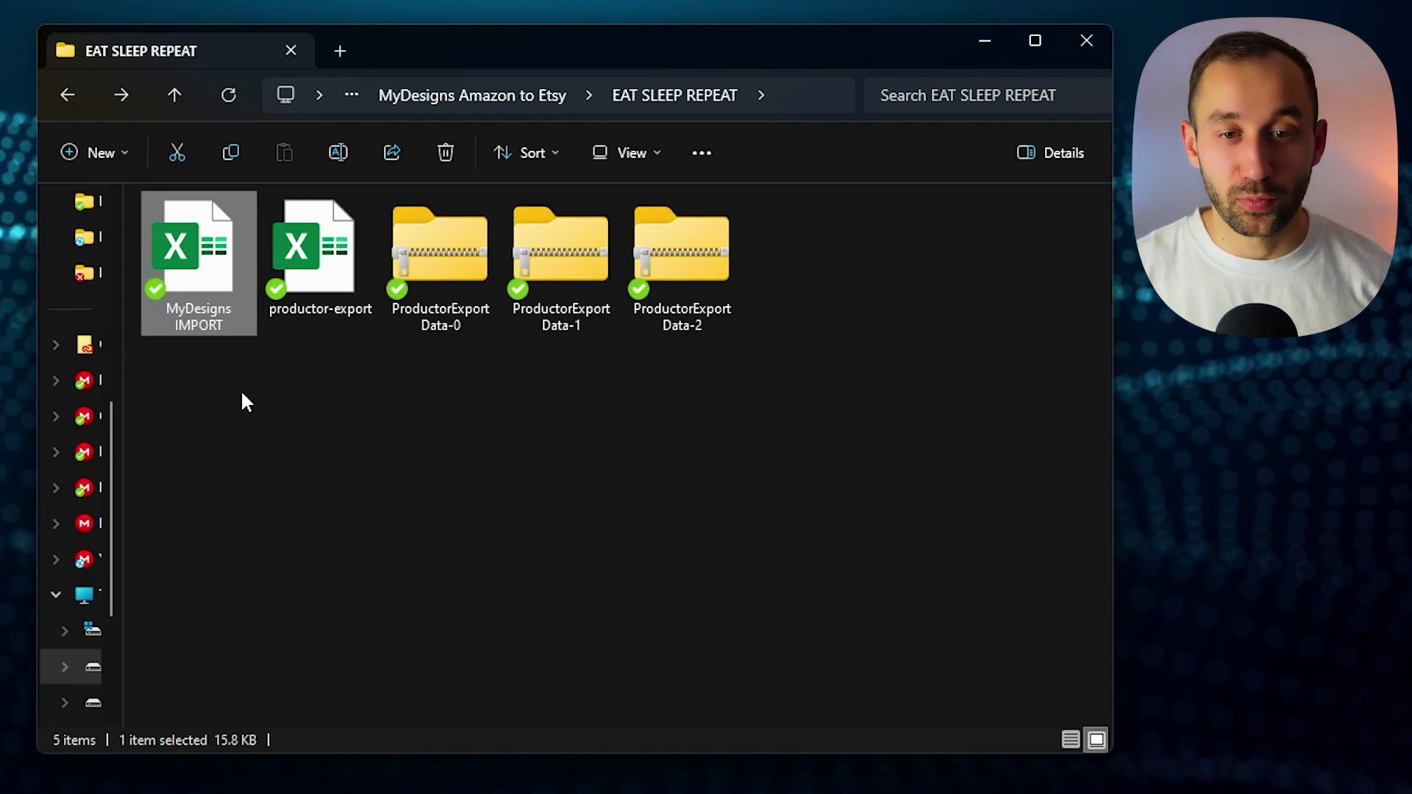
left_click_drag(387, 371, 735, 195)
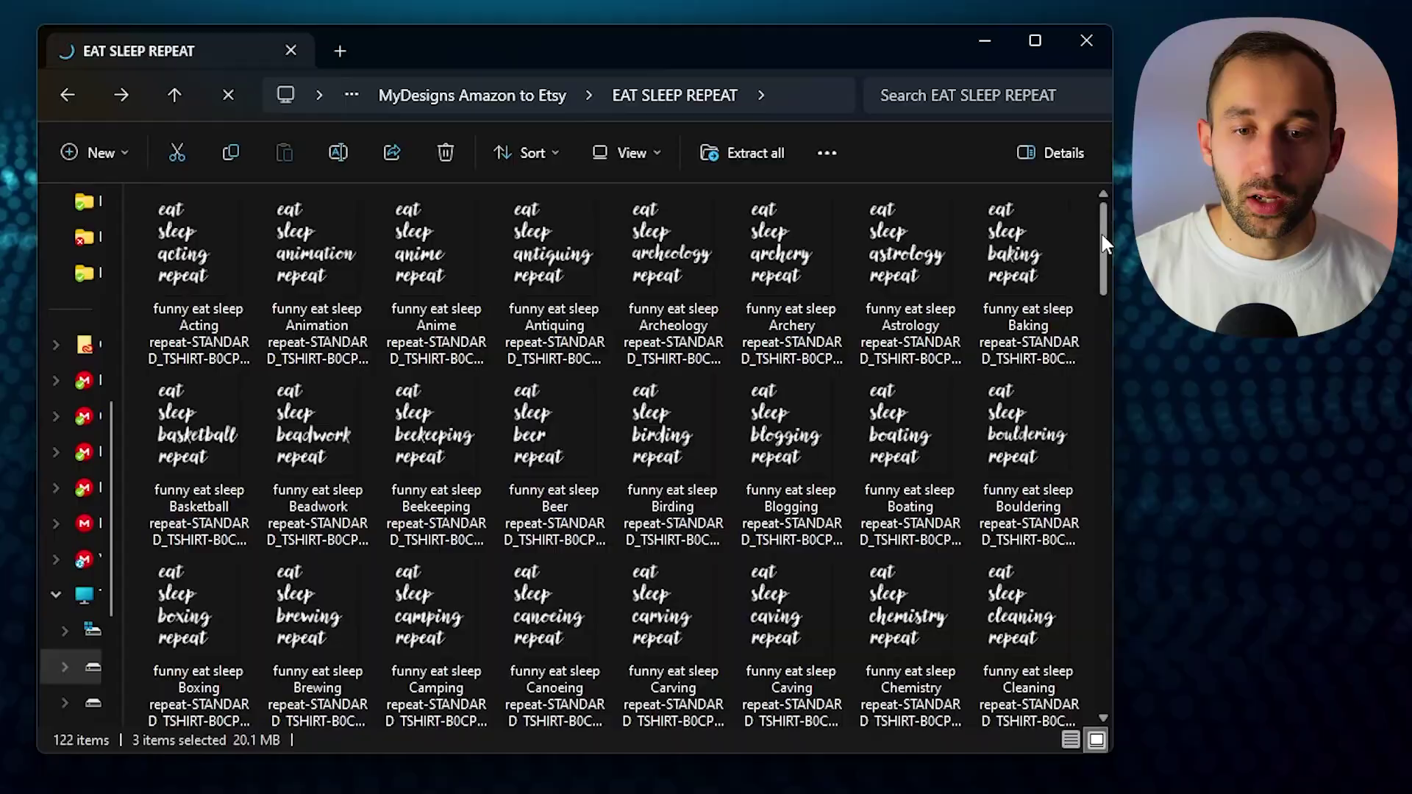
left_click_drag(1101, 231, 1069, 672)
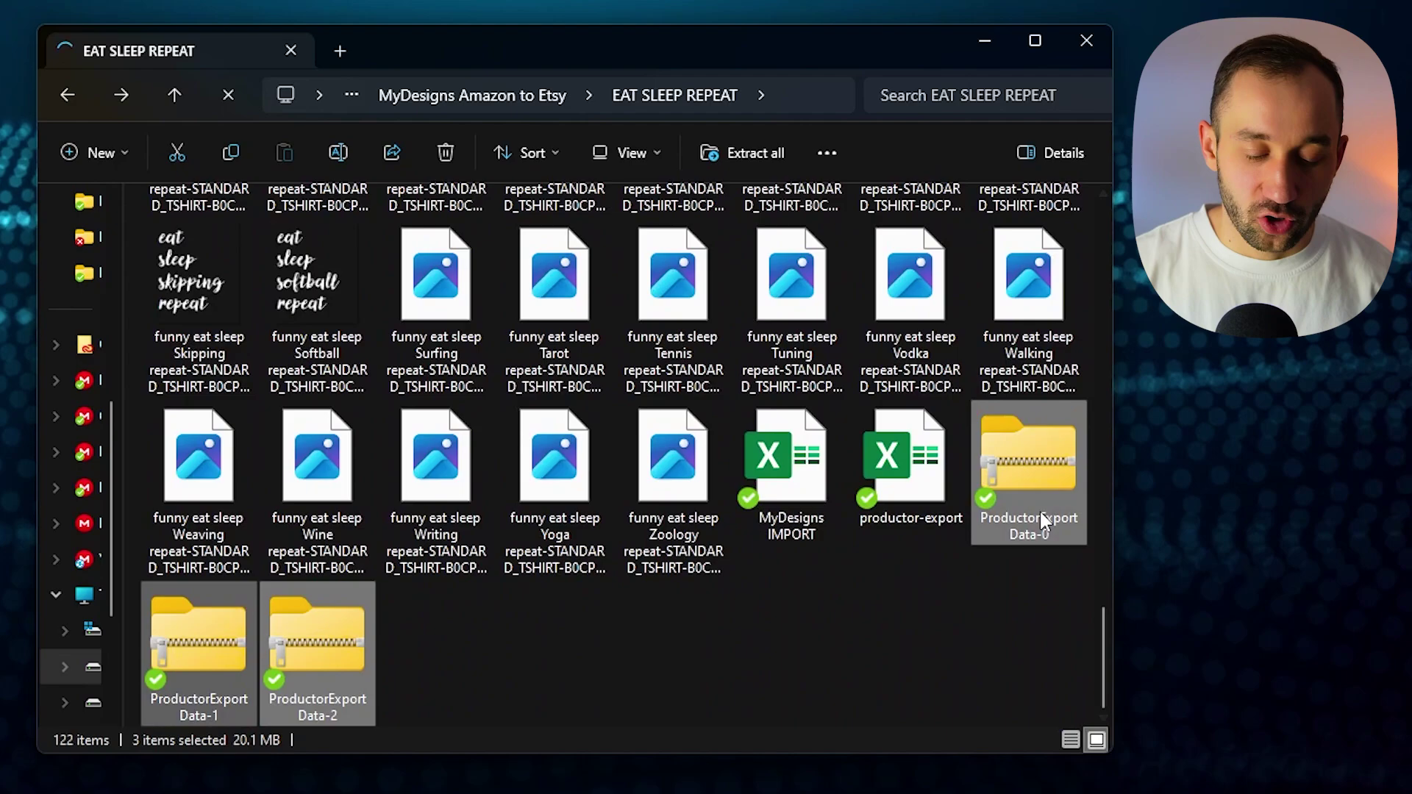
- Delete the three zip archives and sort the folder contents by name
key("Delete")
key("Return")
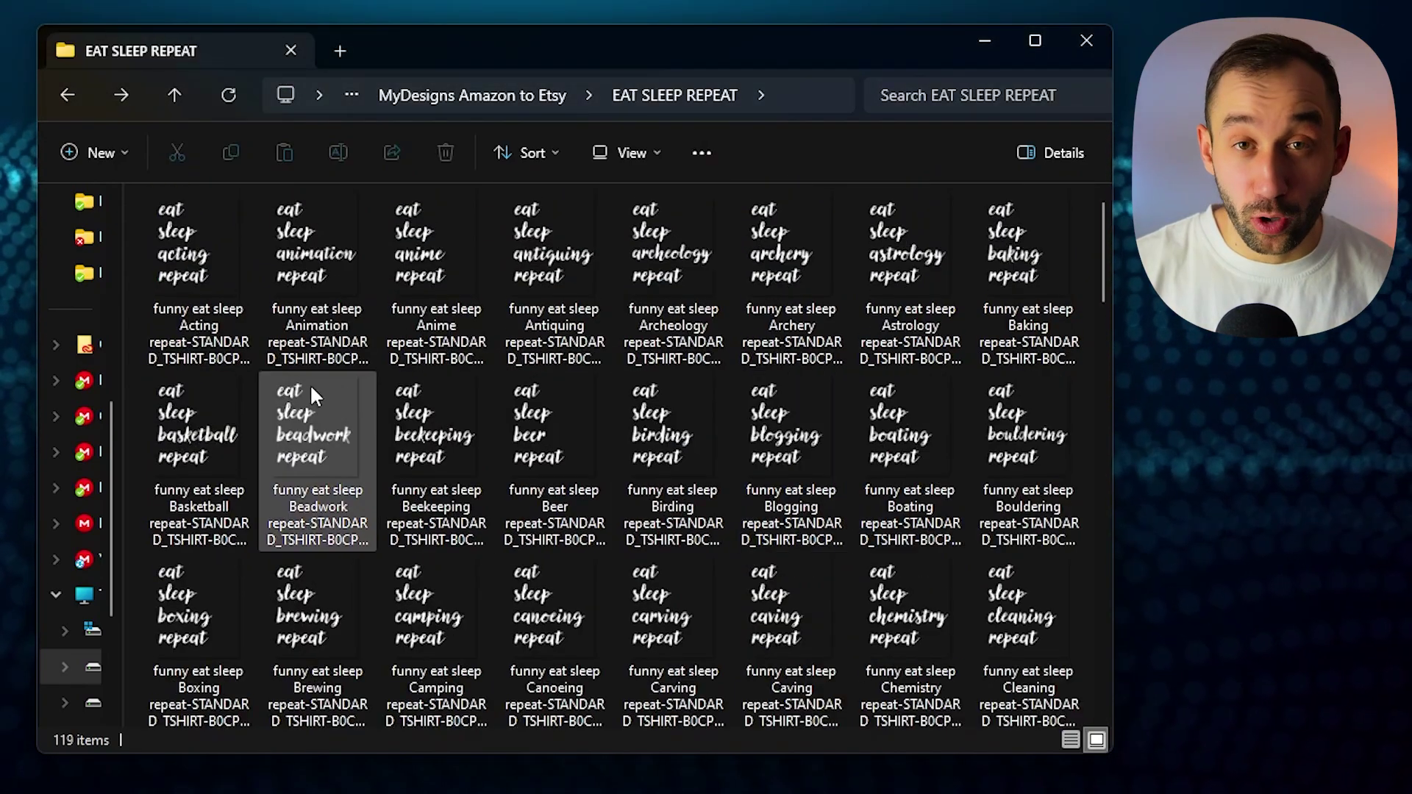
right_click(135, 395)
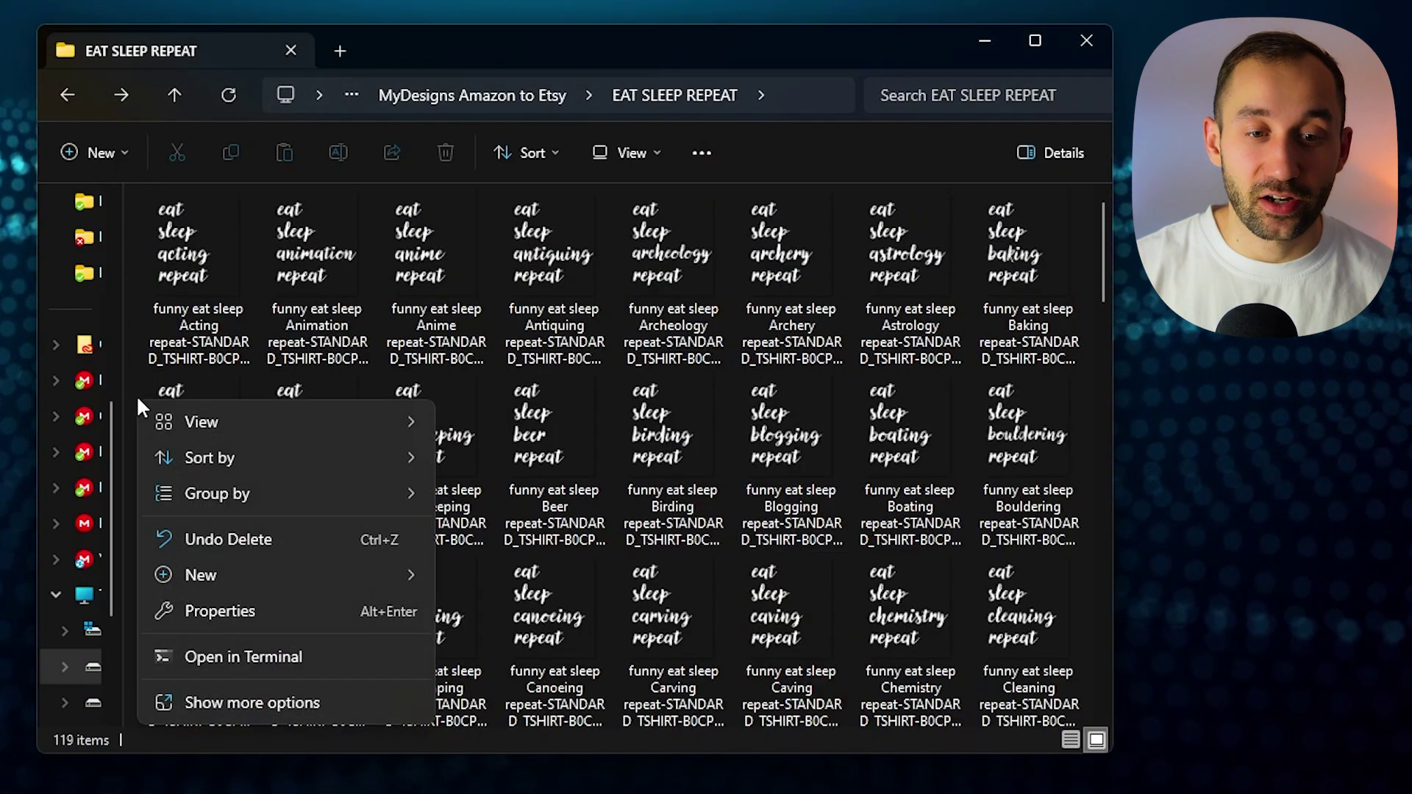
mouse_move(231, 466)
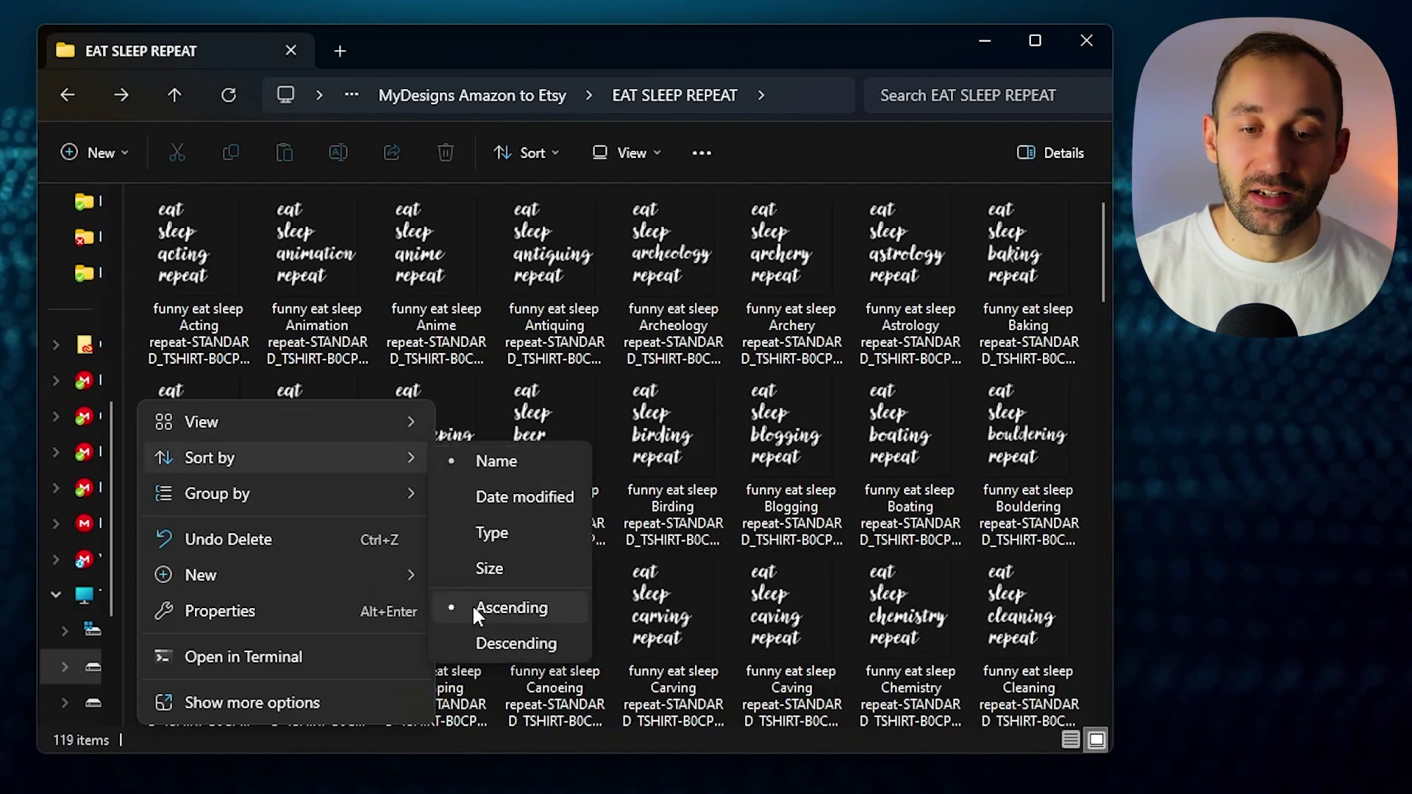
left_click_drag(1102, 258, 805, 599)
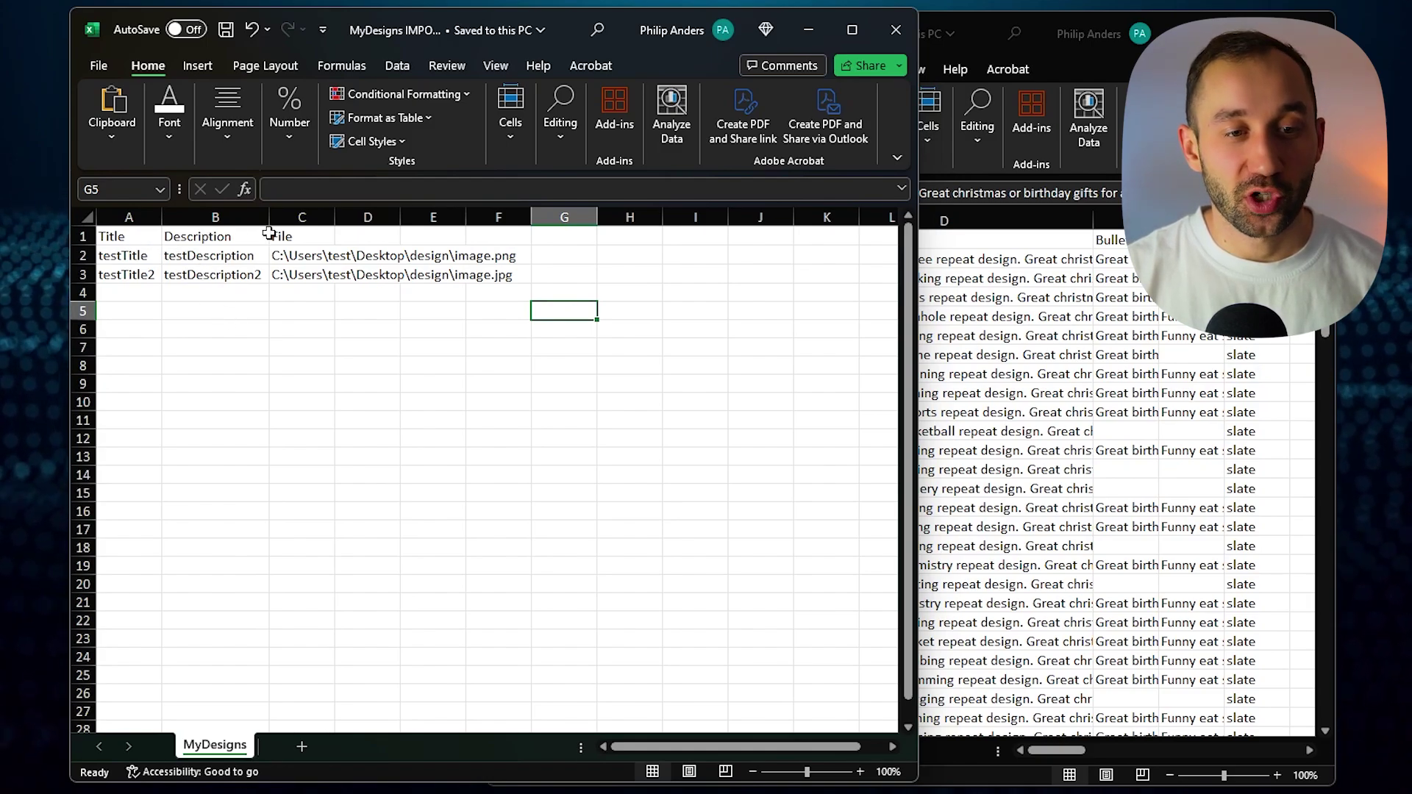
- Copy the product titles from productor-export column B into MyDesigns IMPORT from A2 down
left_click(292, 250)
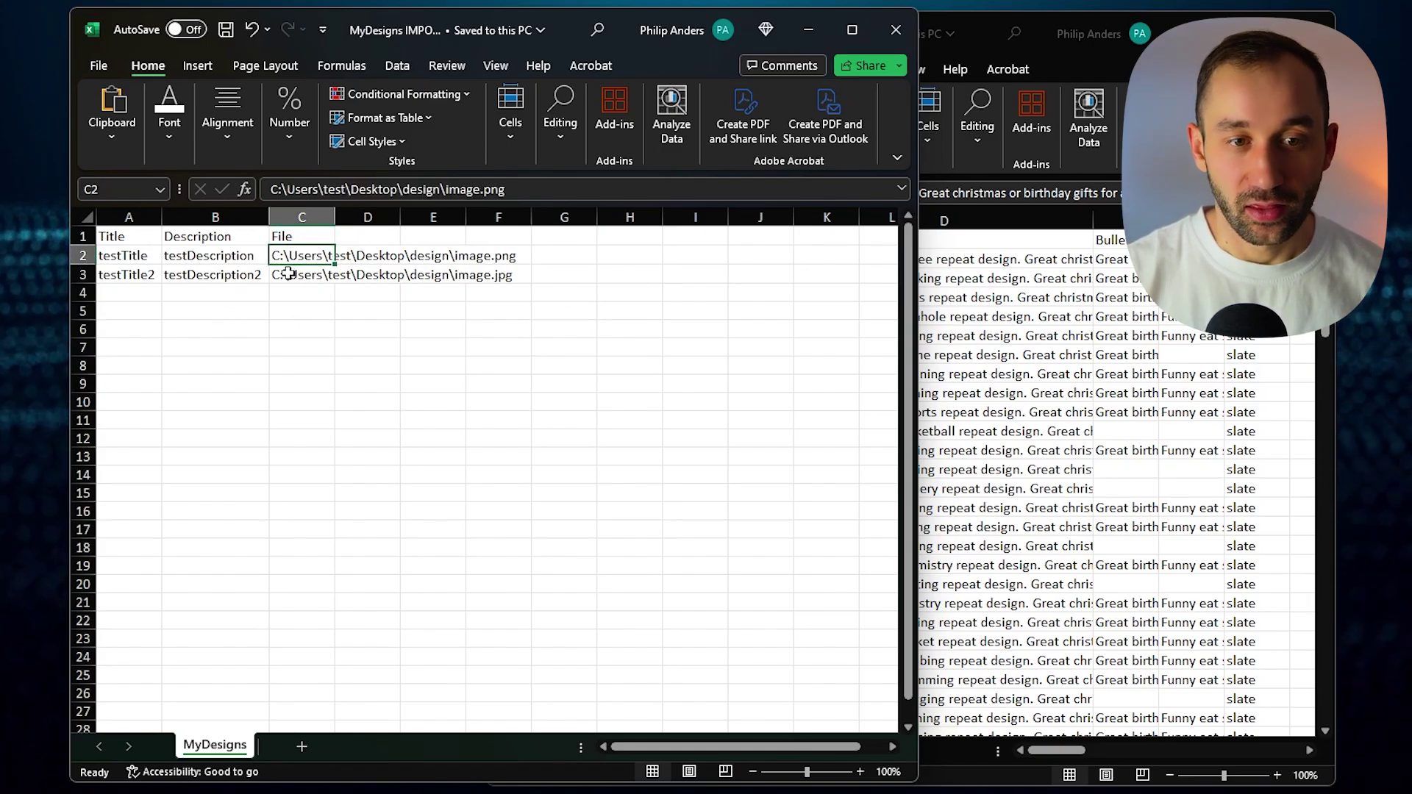
key("Home")
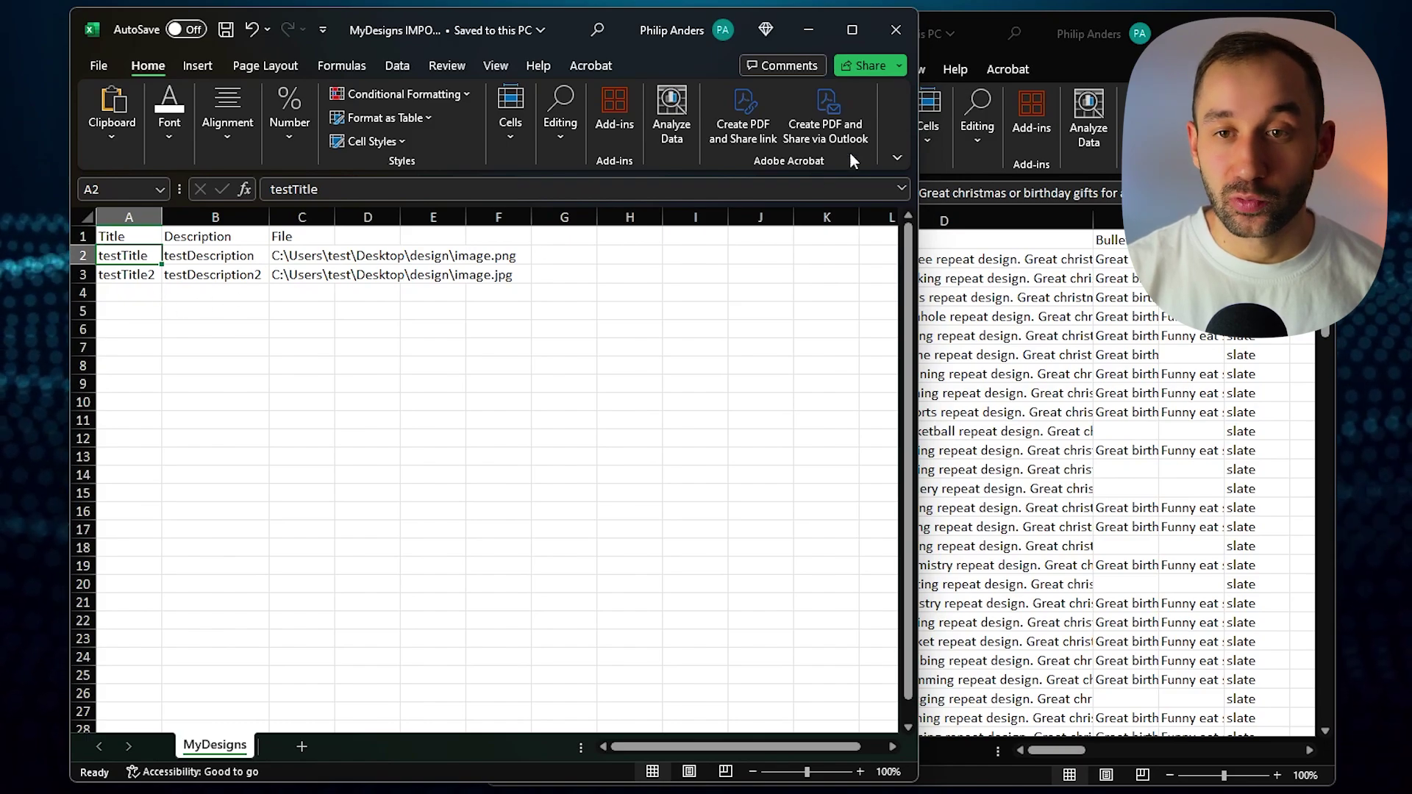
left_click(973, 27)
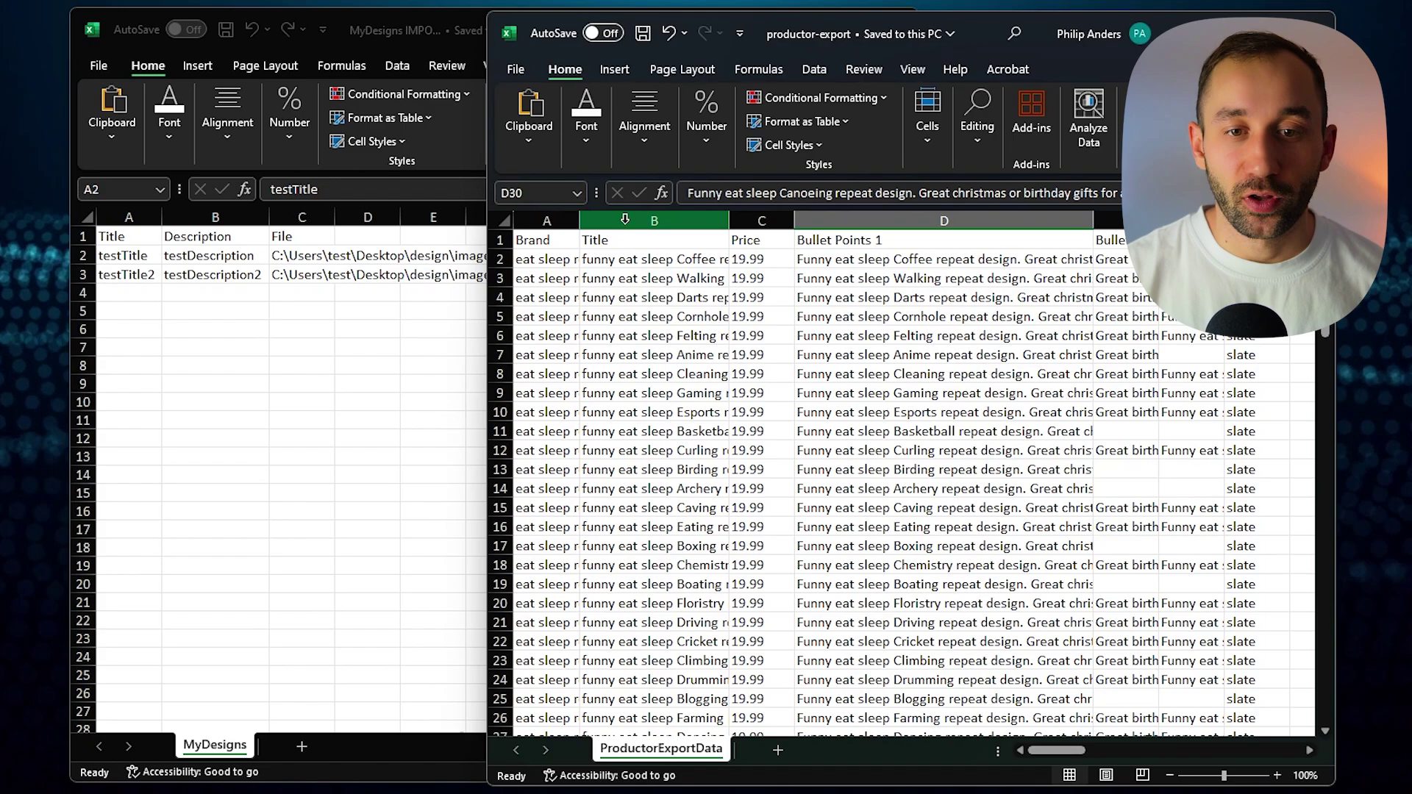
left_click(694, 220)
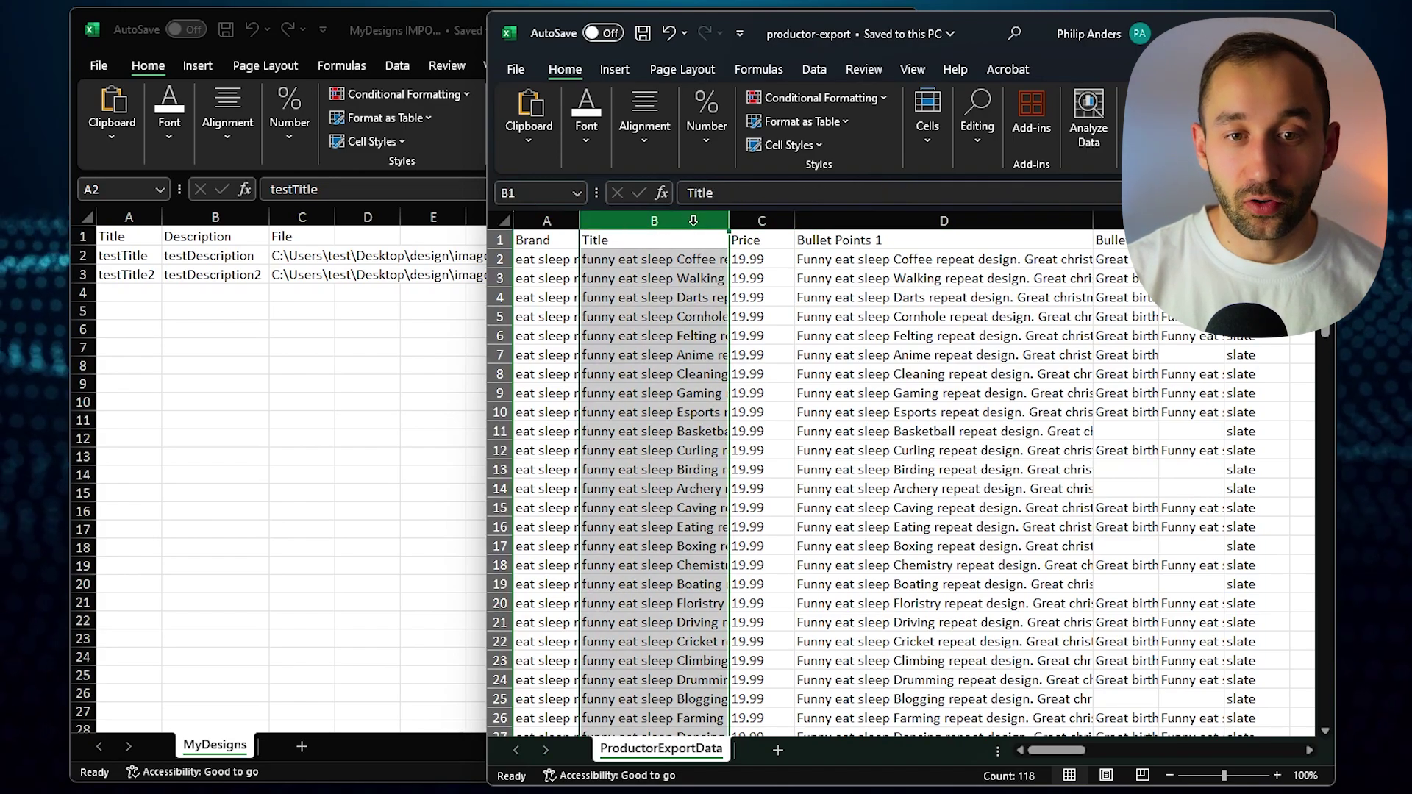
left_click(634, 240, "ctrl")
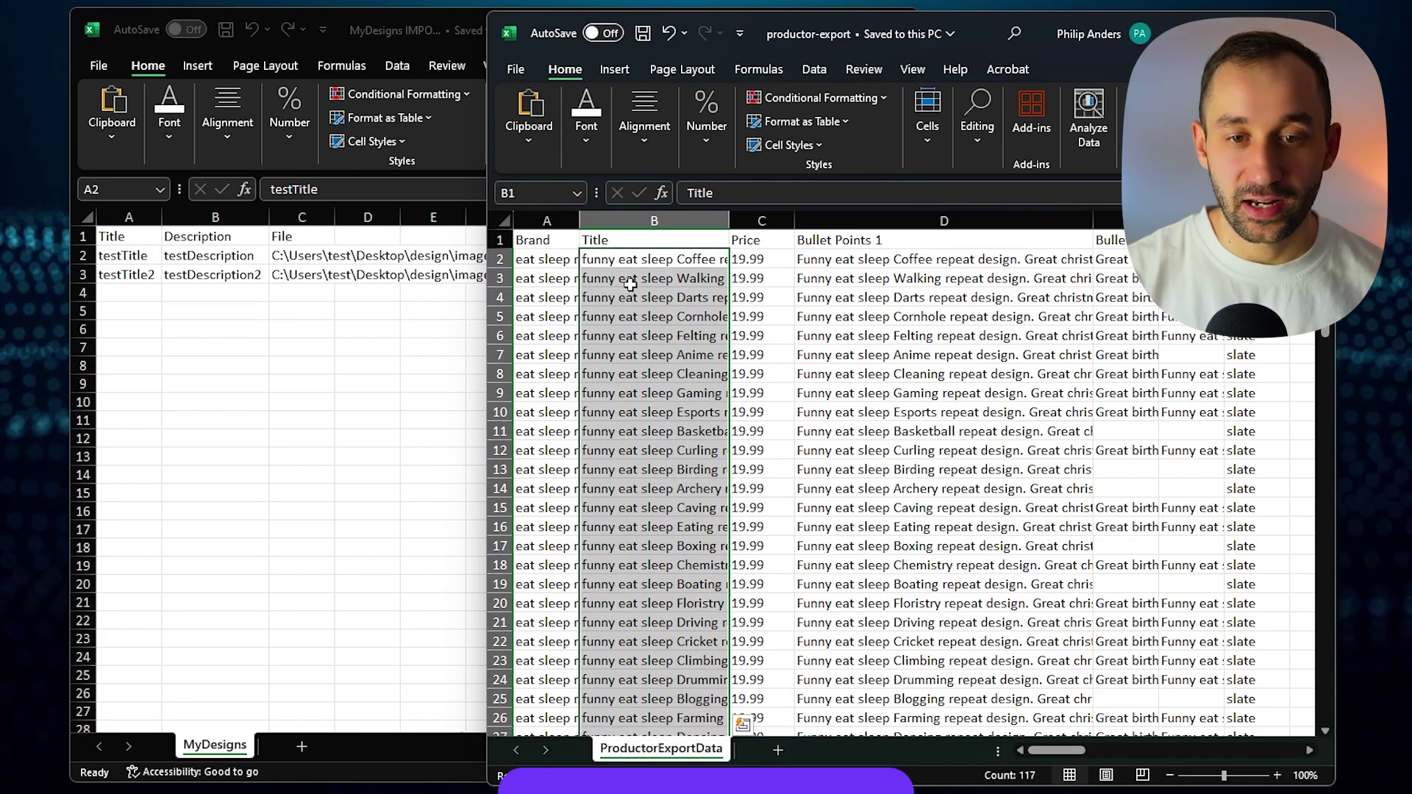
key("ctrl+c")
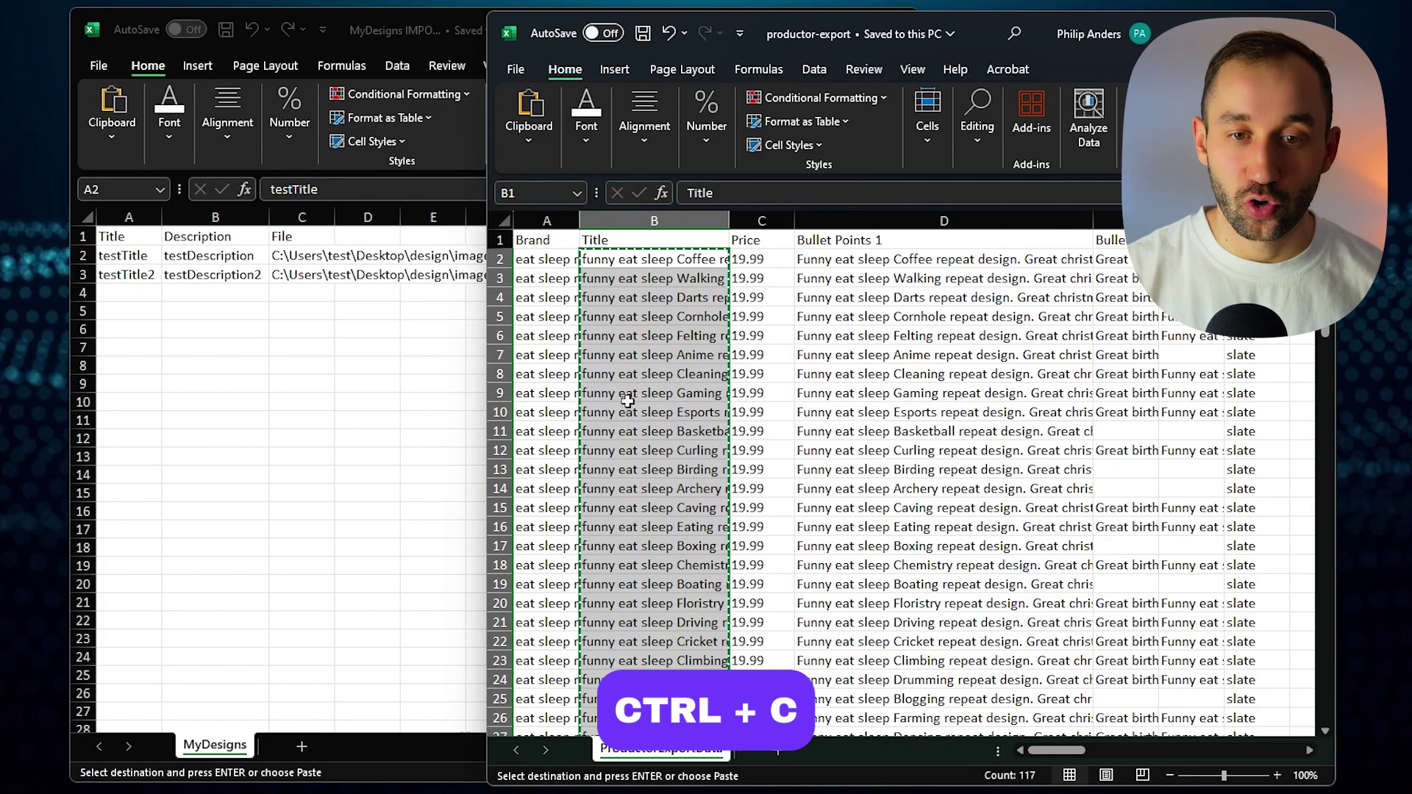
left_click(128, 255)
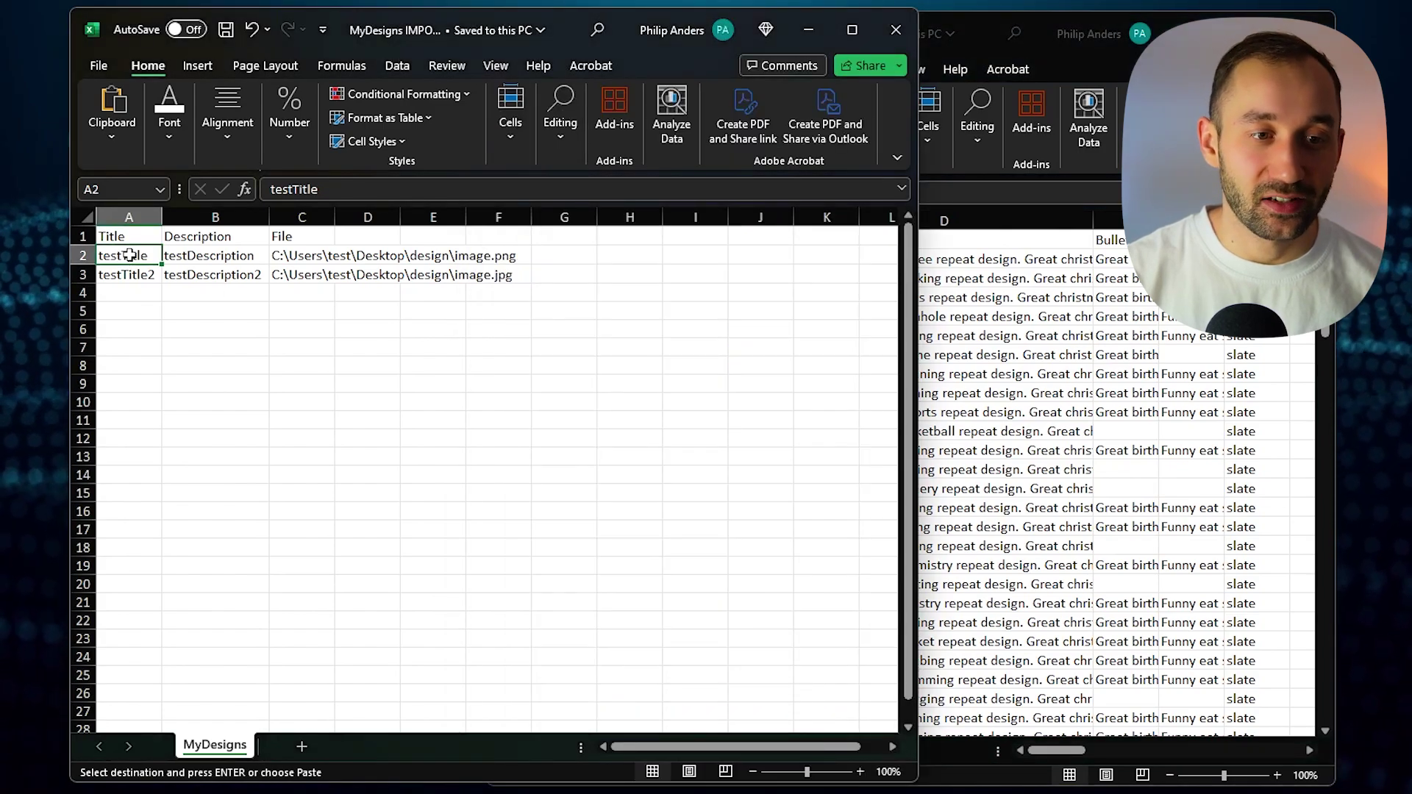
key("ctrl+v")
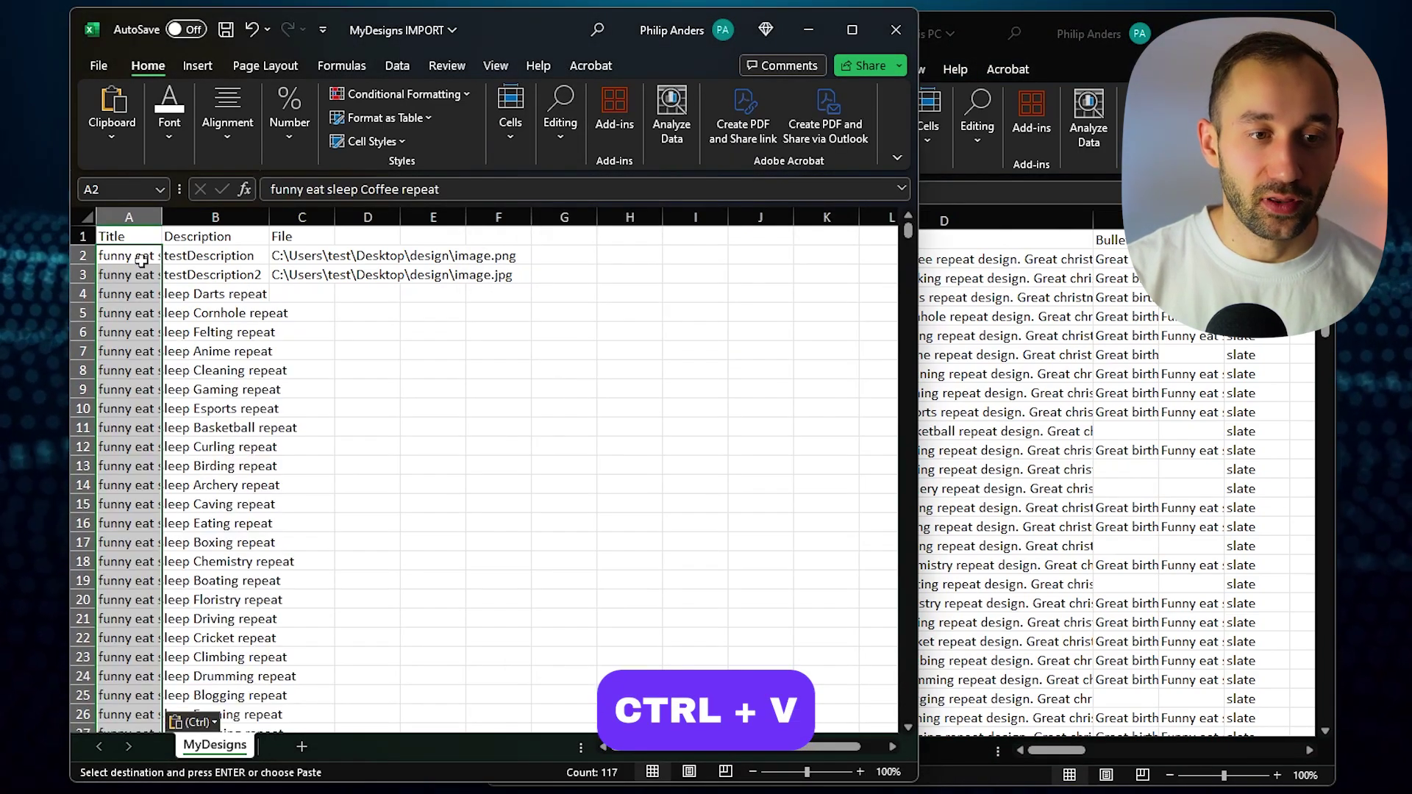
- Copy the Bullet Points 1 descriptions from D2 down in productor-export
left_click(986, 15)
left_click(850, 242)
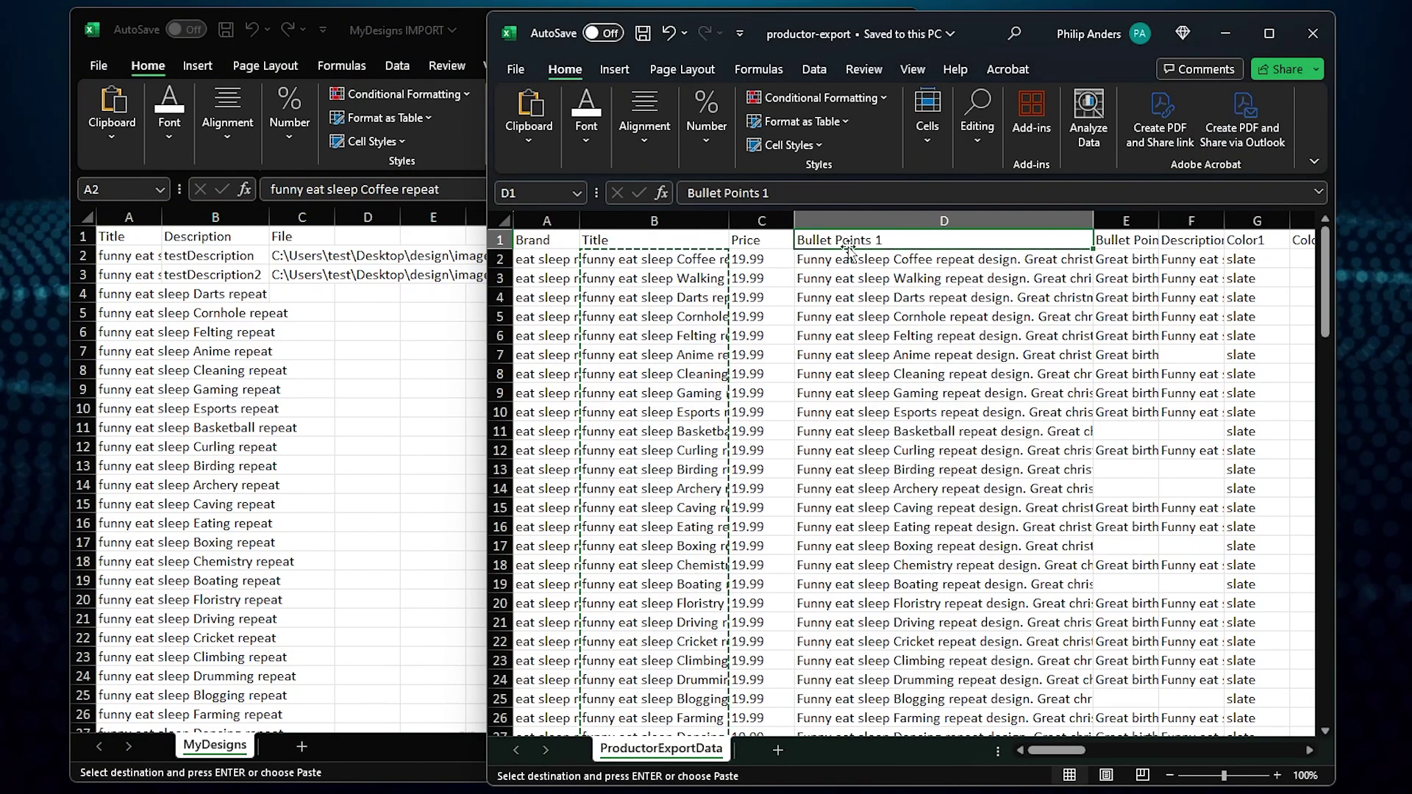
left_click(1184, 240)
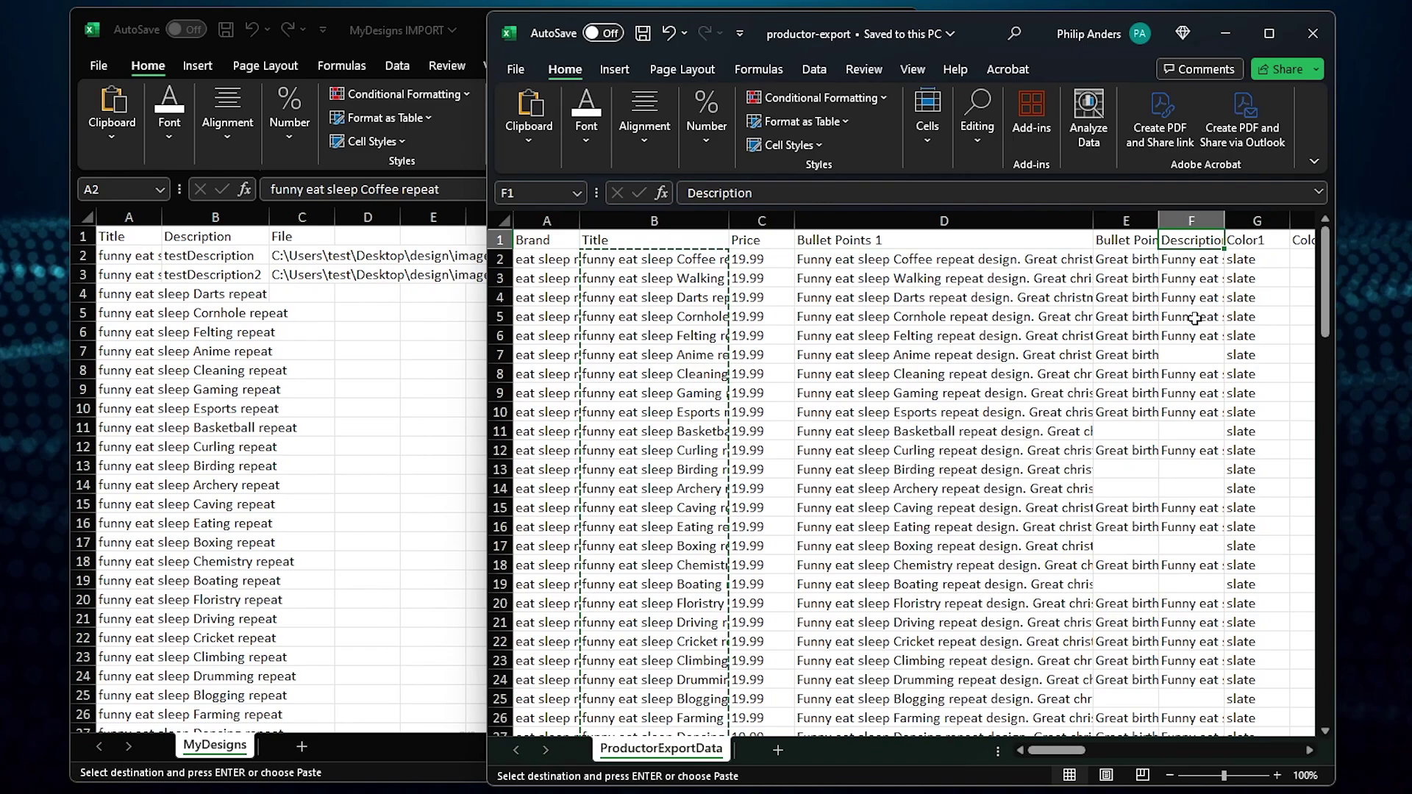
left_click(1030, 278)
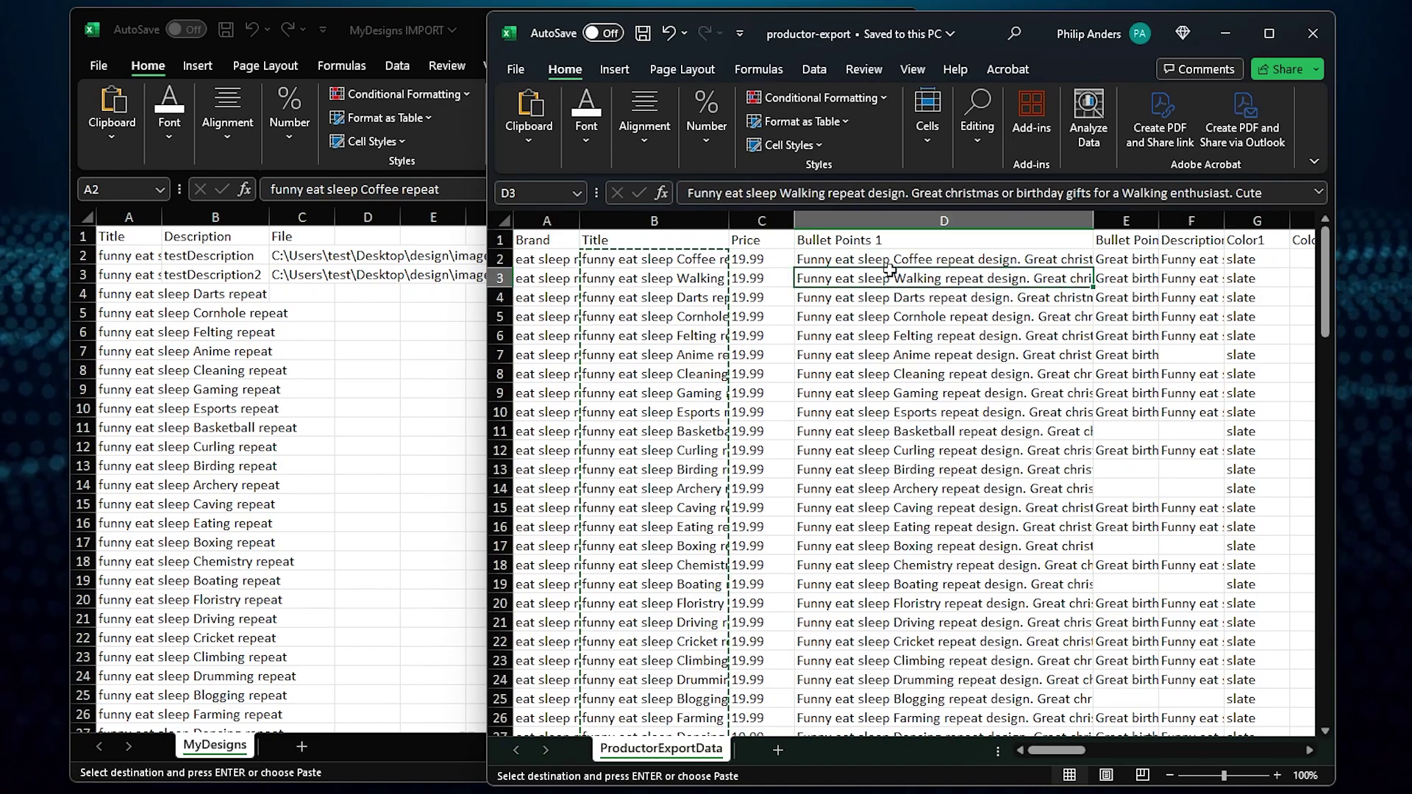
left_click(905, 218)
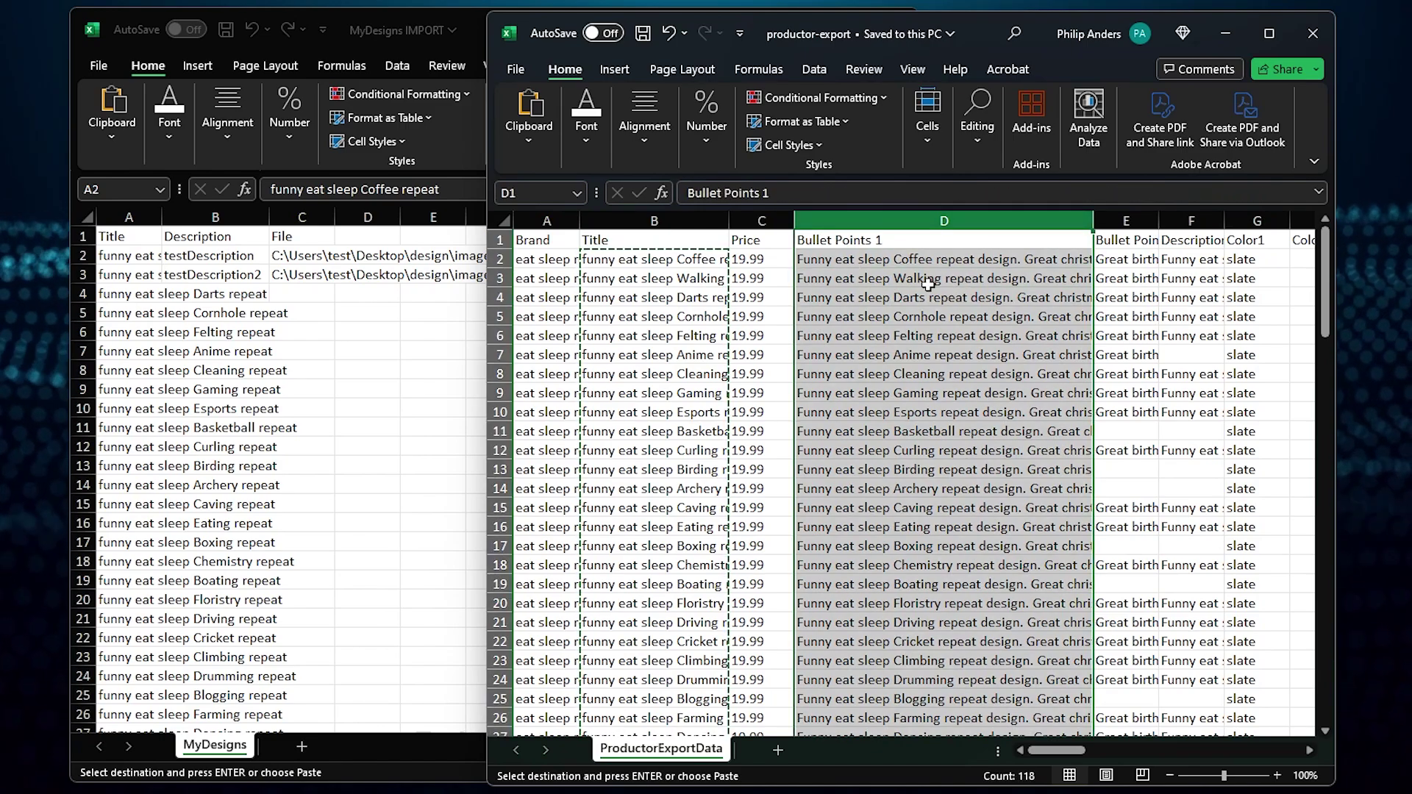
left_click(894, 259)
key("ctrl+shift+Down")
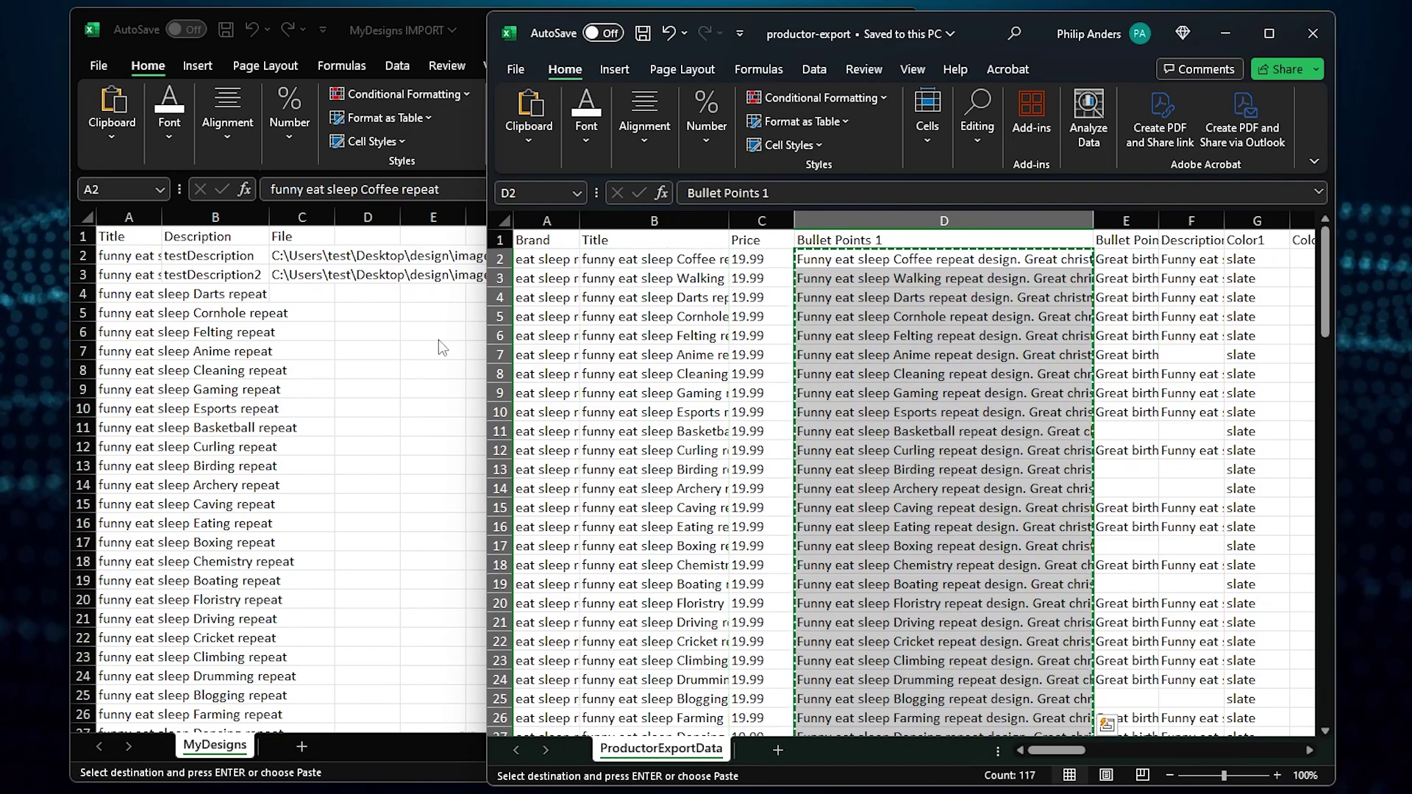
key("ctrl+c")
- Paste the descriptions into the Description column from B2 and save the workbook
left_click(322, 263)
left_click(208, 256)
key("ctrl+shift+Down")
key("ctrl+shift+Down")
key("ctrl+v")
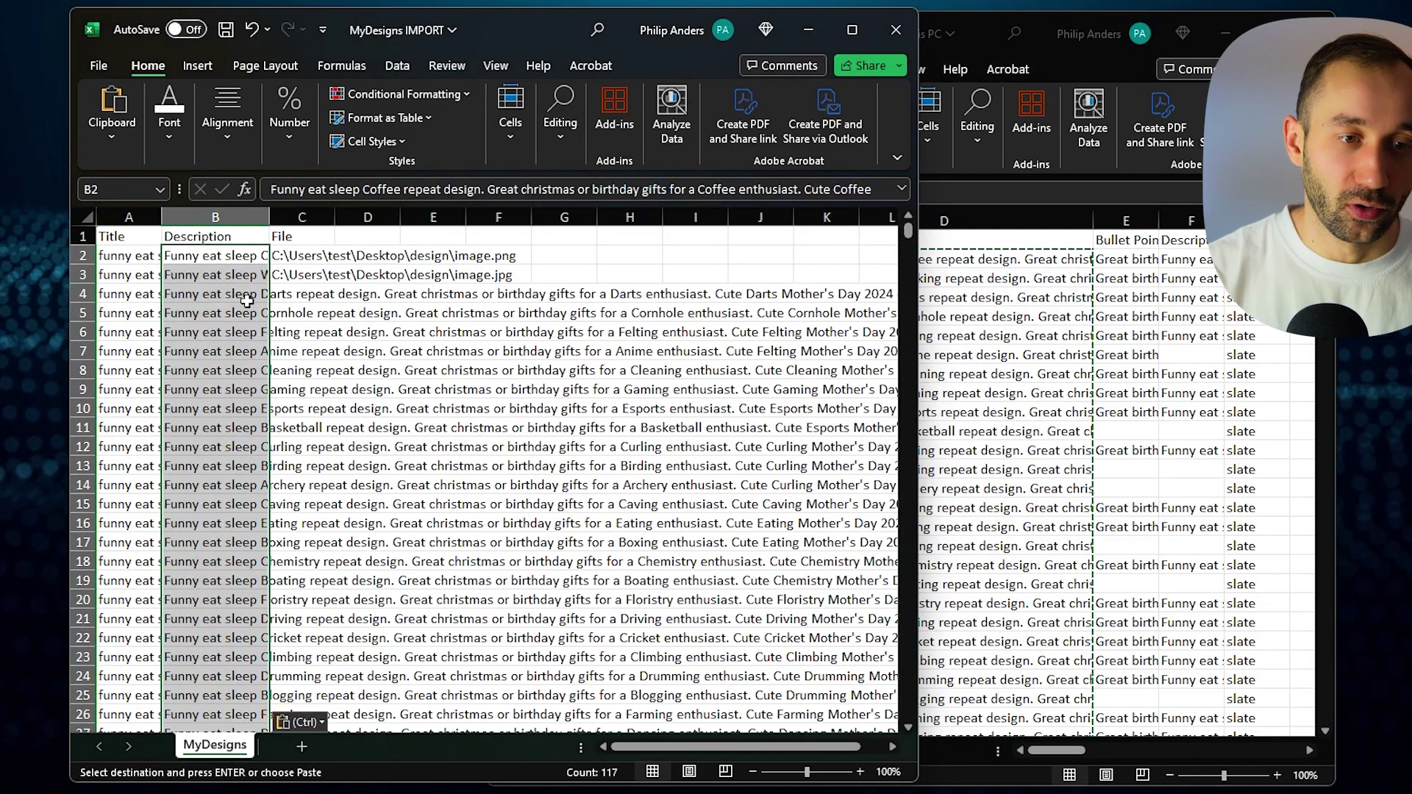
left_click(228, 31)
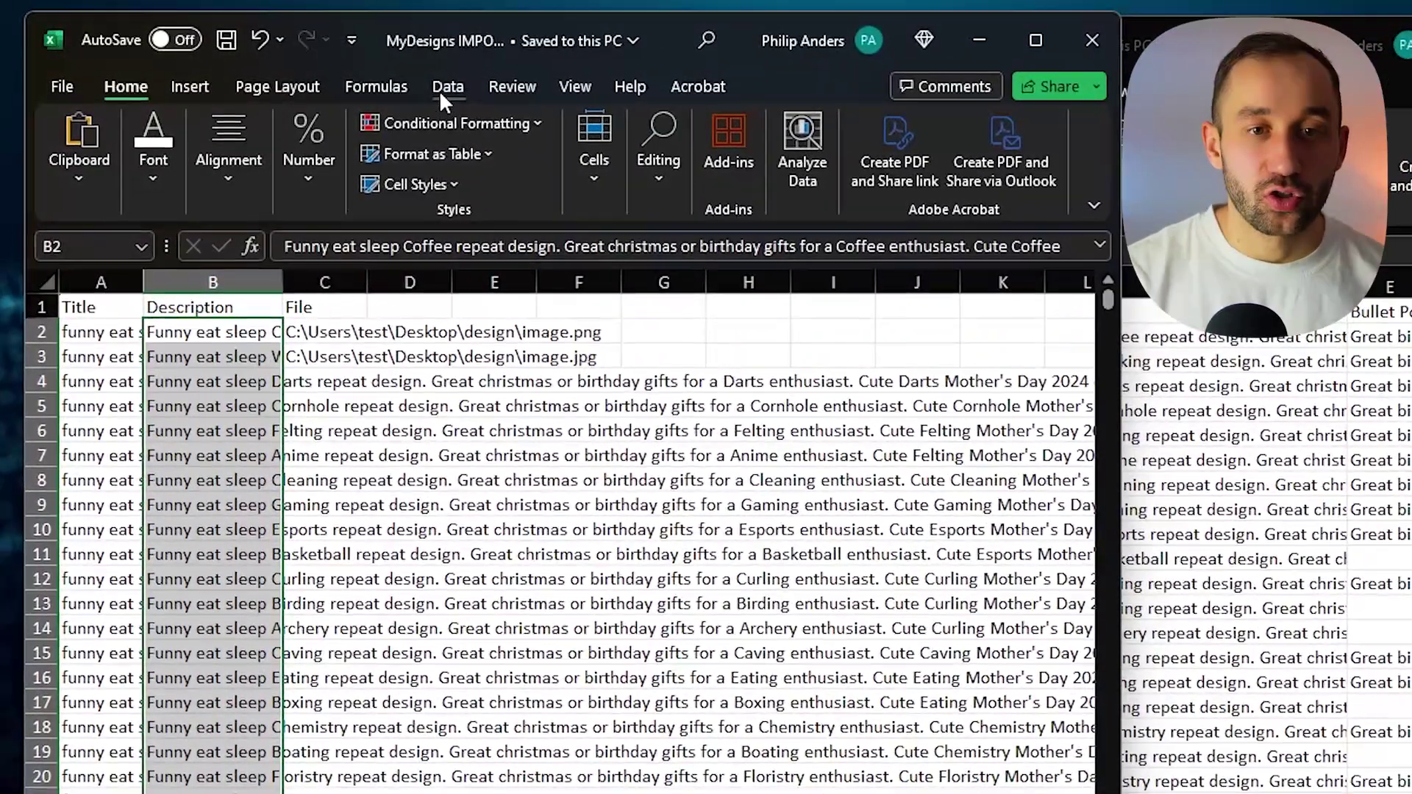
- Sort the expanded rows A to Z by column B, then widen column B
left_click(395, 67)
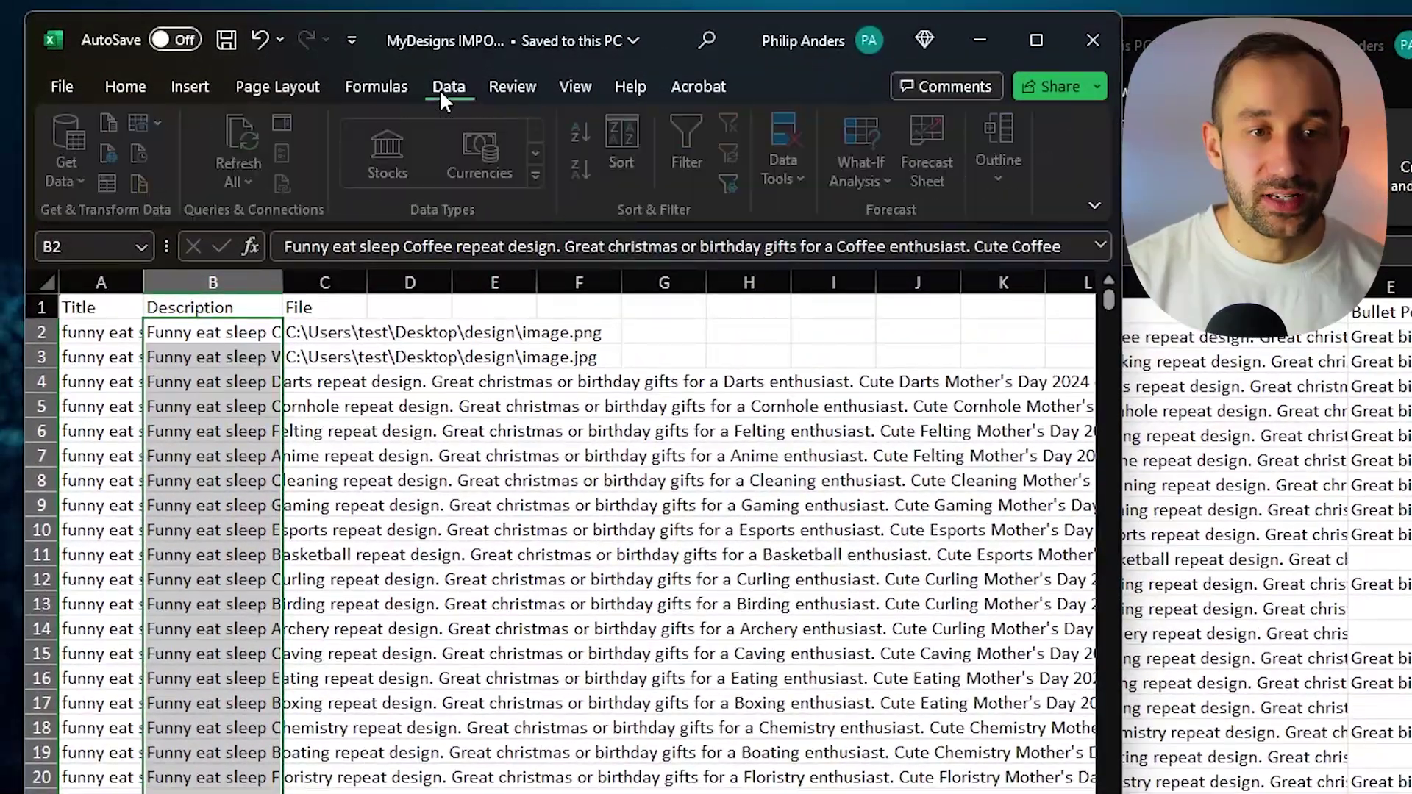
left_click(635, 144)
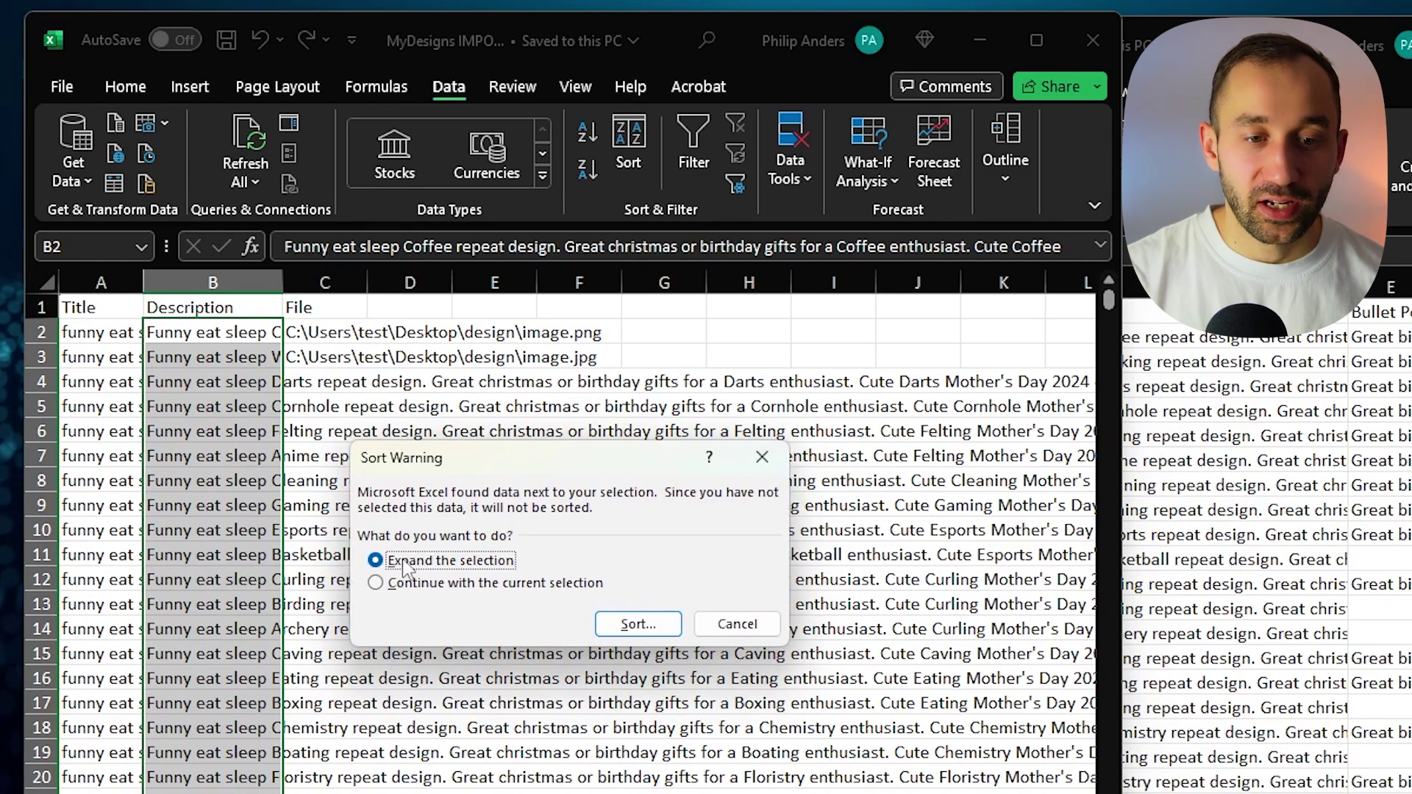
left_click(639, 625)
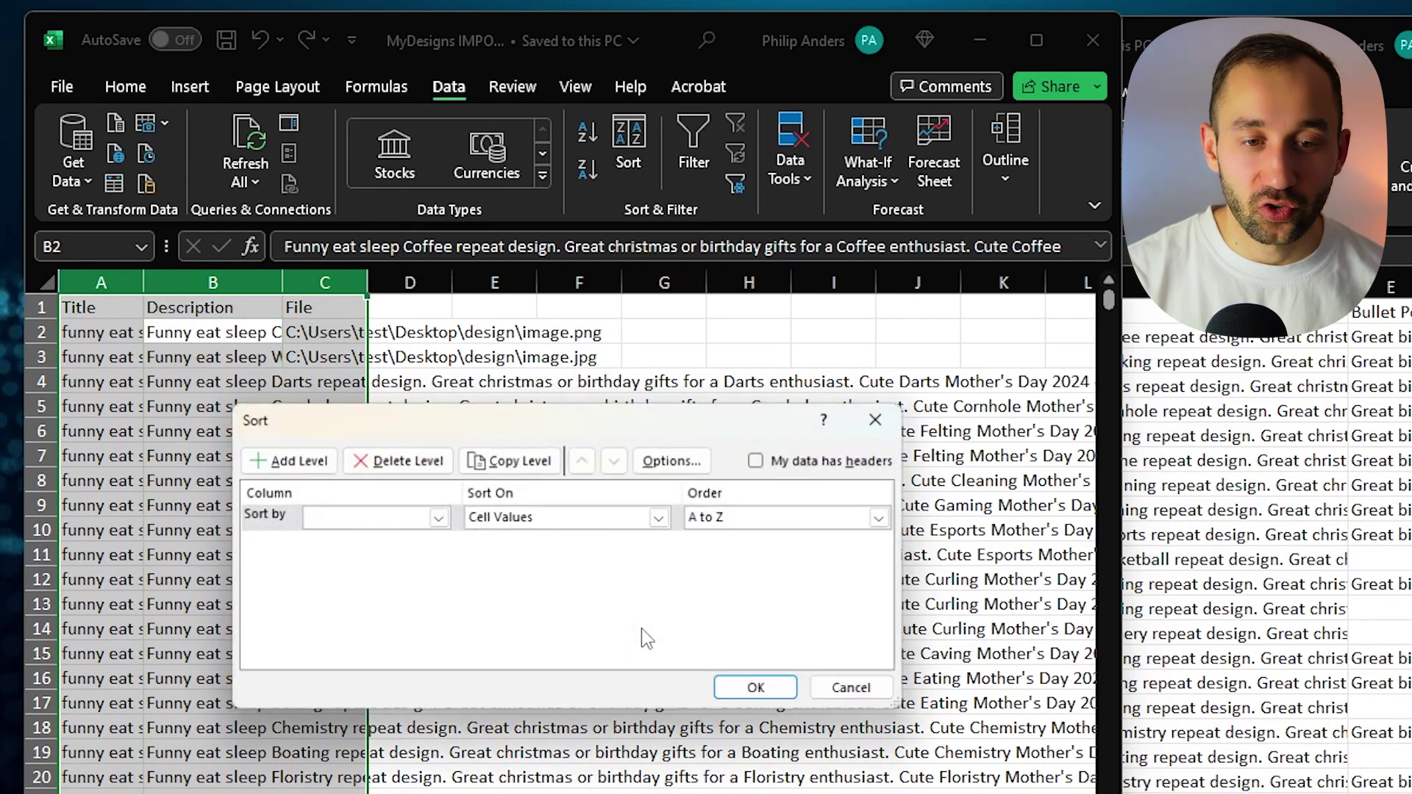
left_click(437, 517)
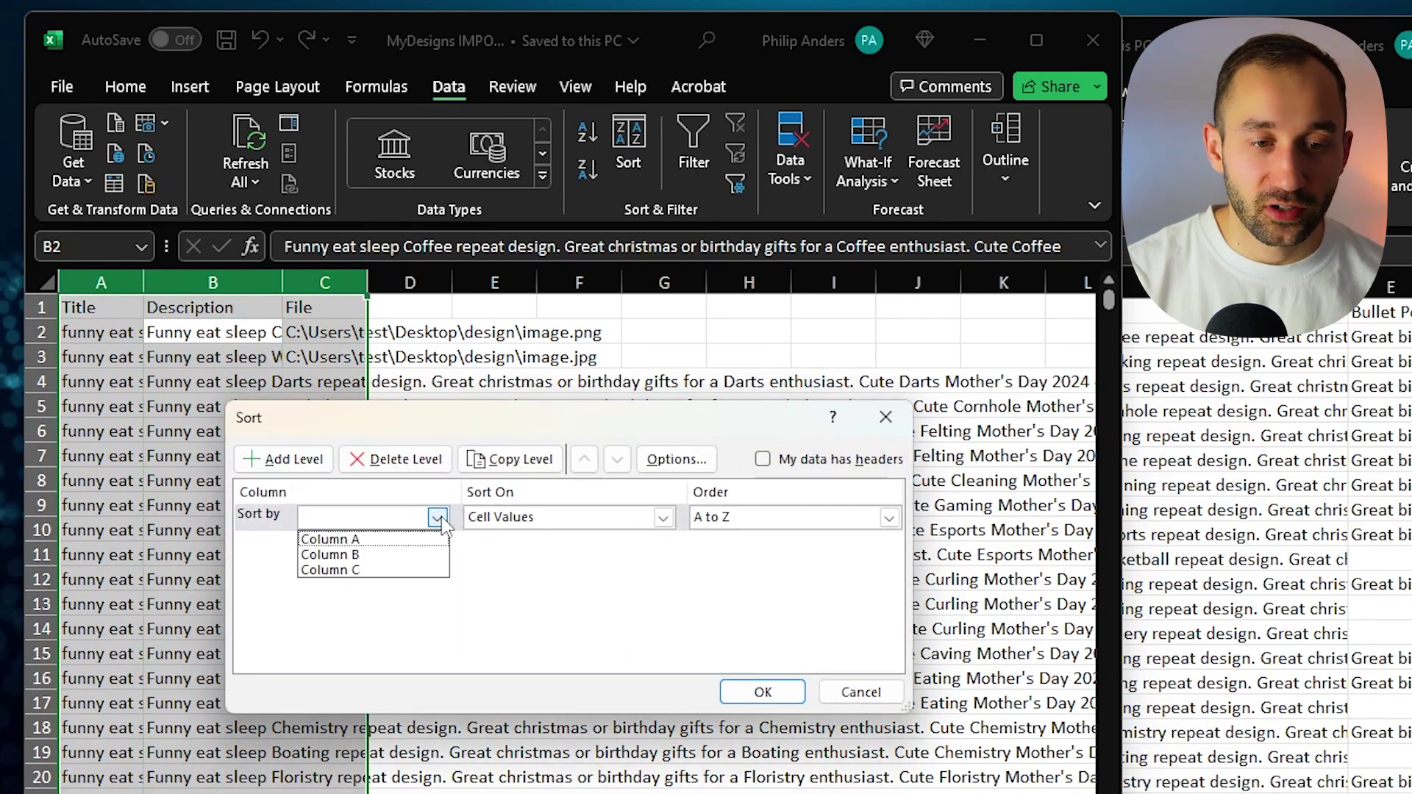
left_click(375, 555)
left_click(763, 692)
left_click_drag(283, 283, 355, 300)
left_click(297, 358)
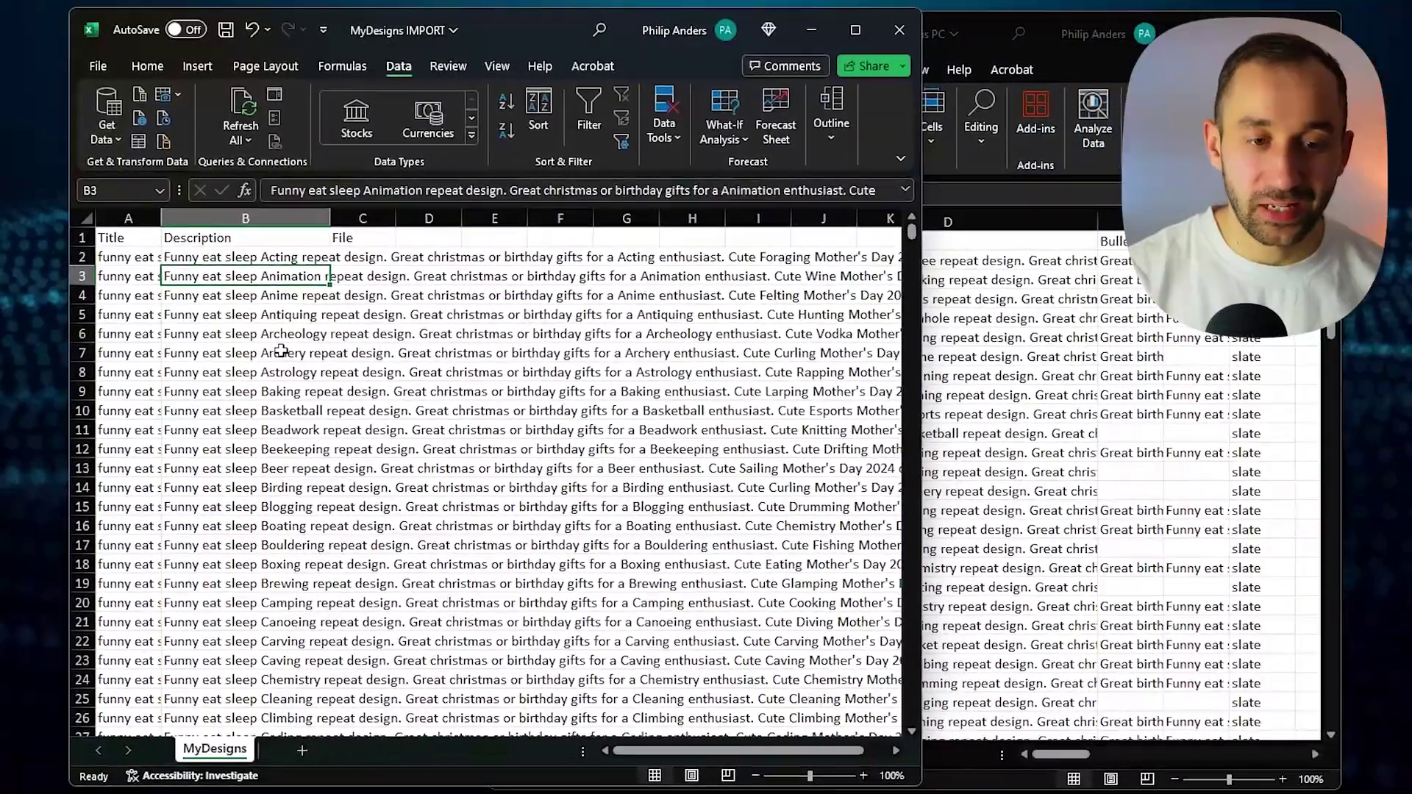
- Save the sorted workbook and select all 117 design images from Acting to Zoology
key("ctrl+s")
key("alt+Tab")
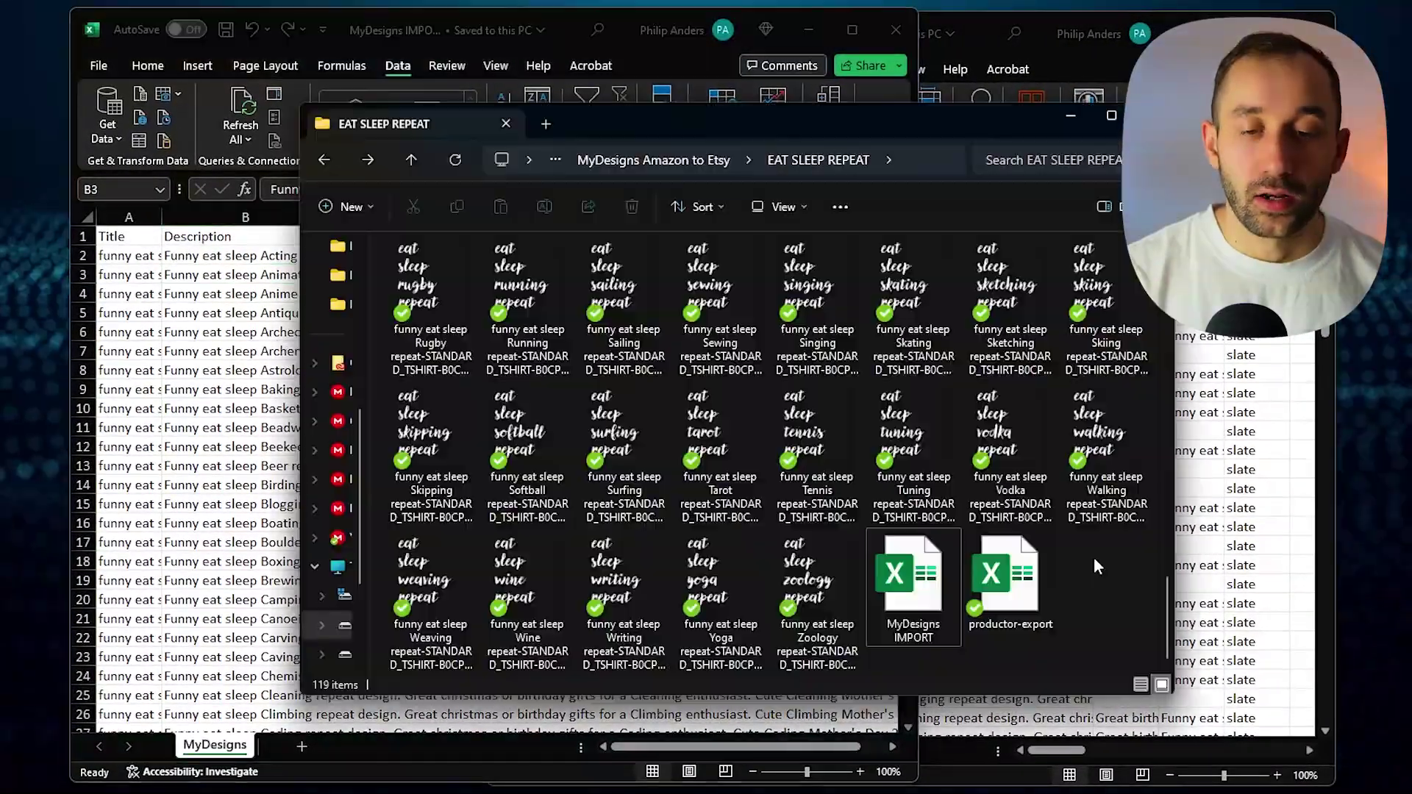
left_click(817, 585)
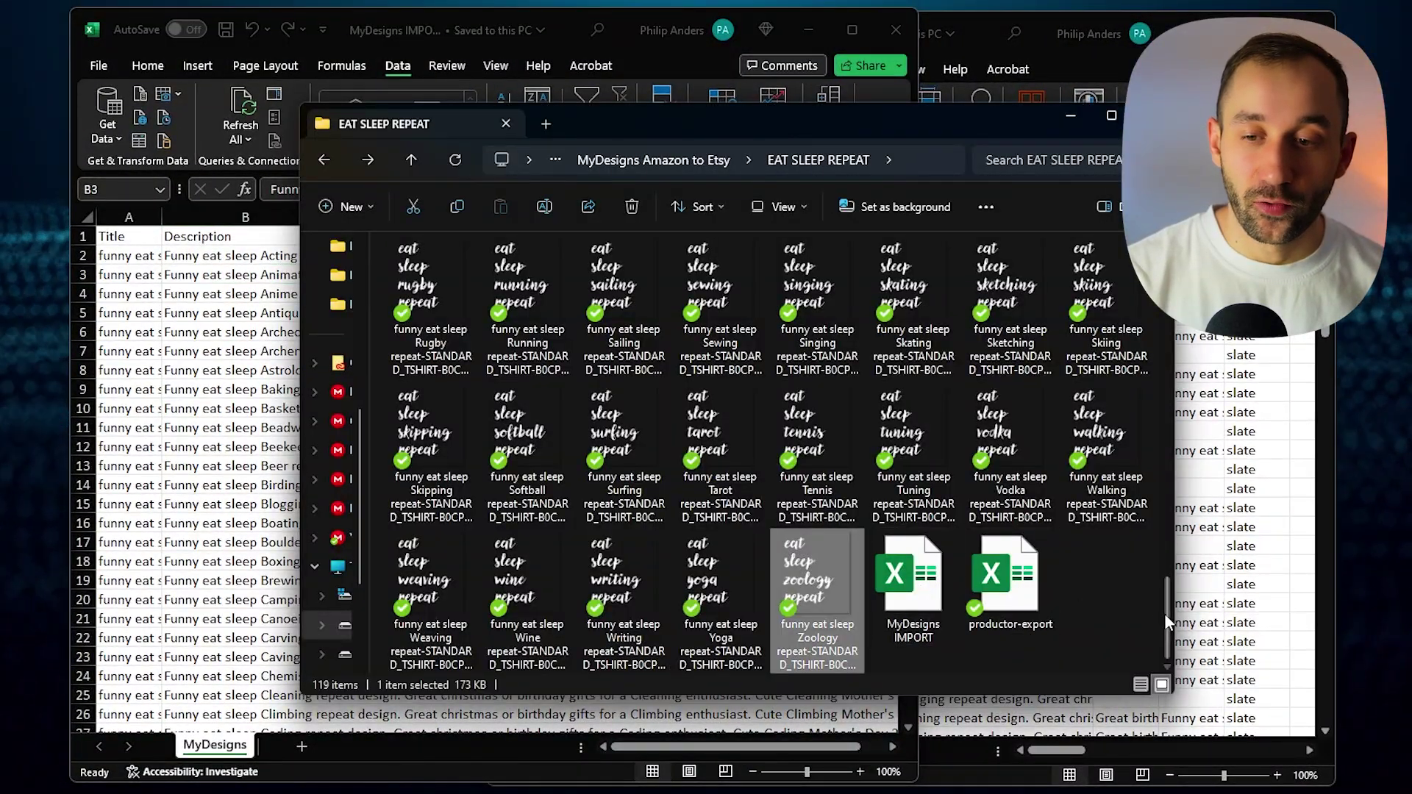
scroll(1166, 621, "up", 15)
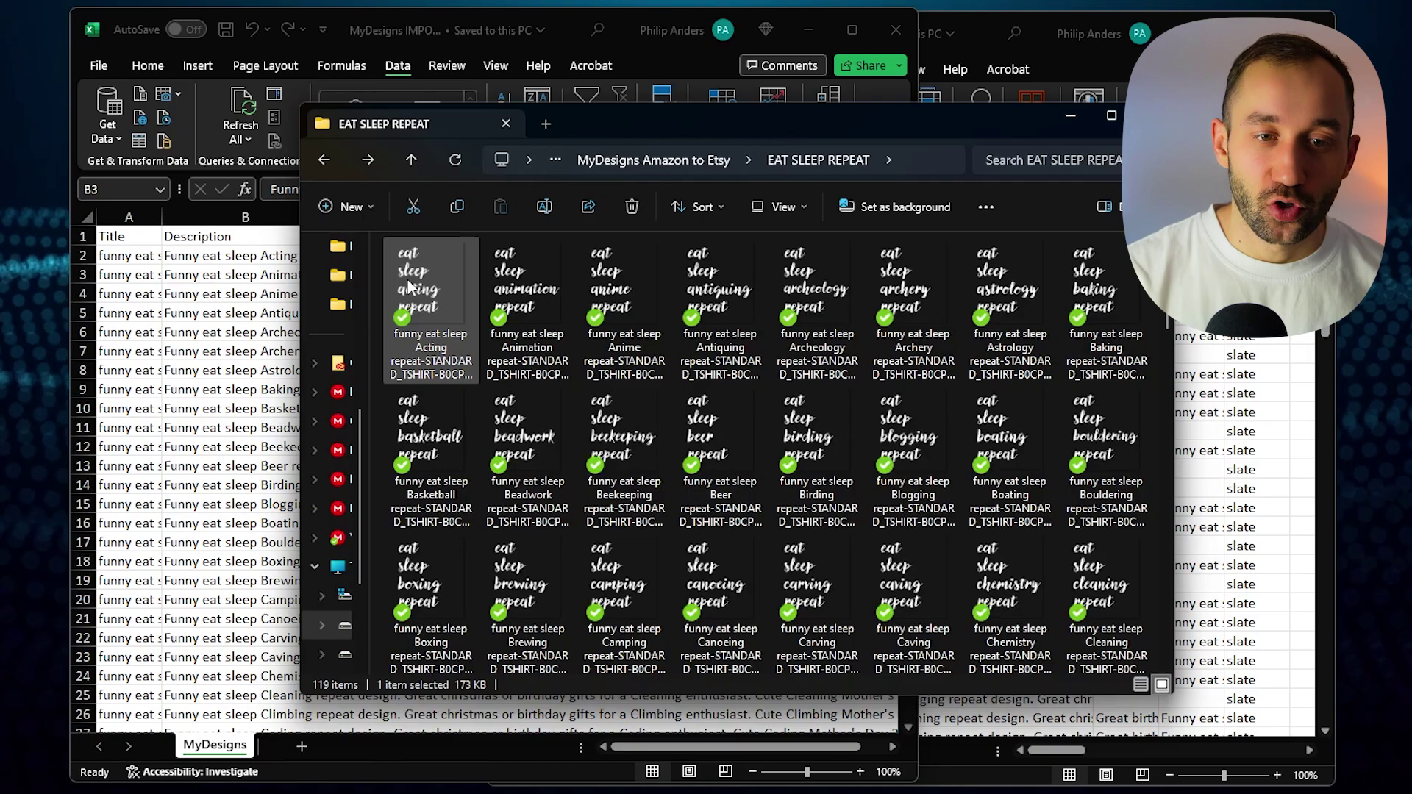
left_click(409, 285)
scroll(1143, 602, "down", 8)
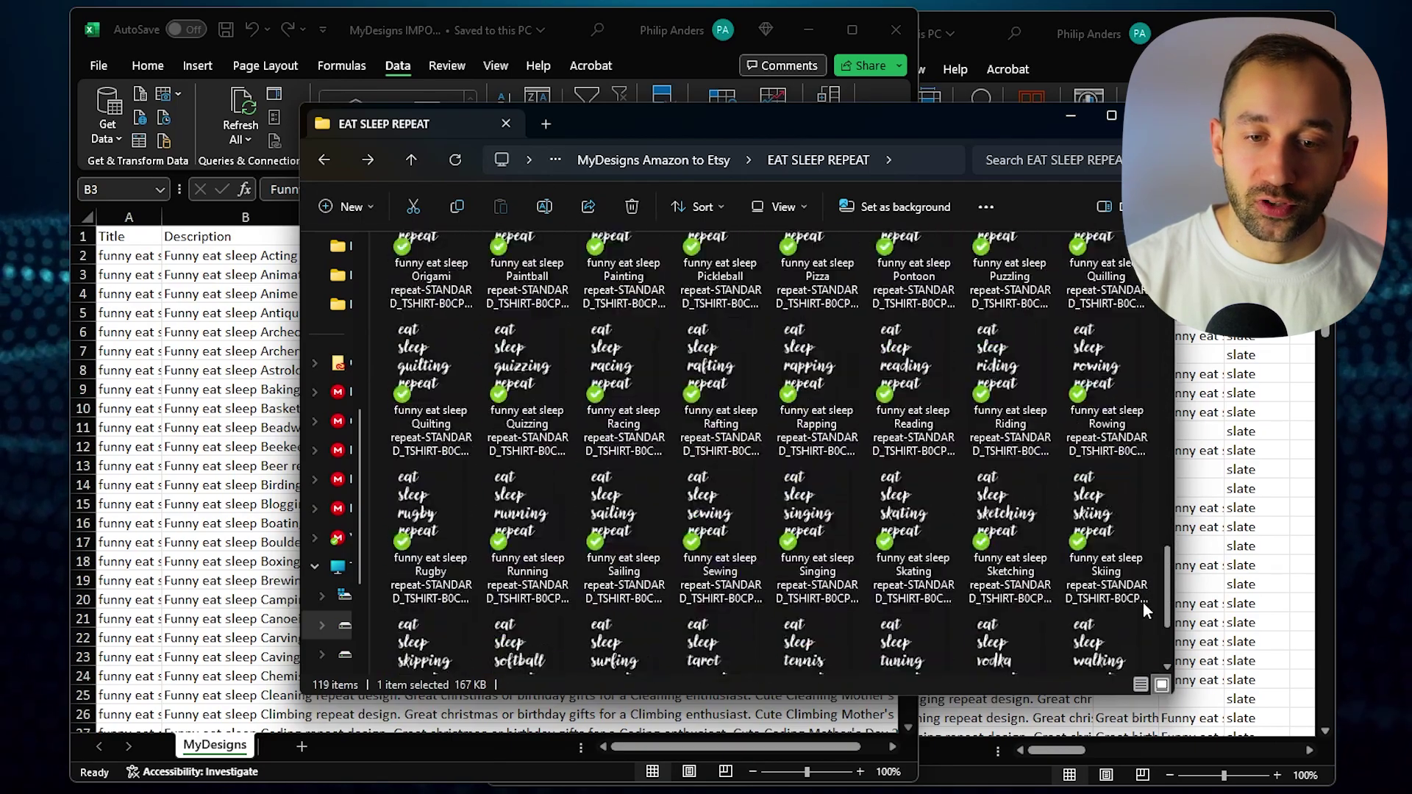
scroll(1147, 625, "down", 3)
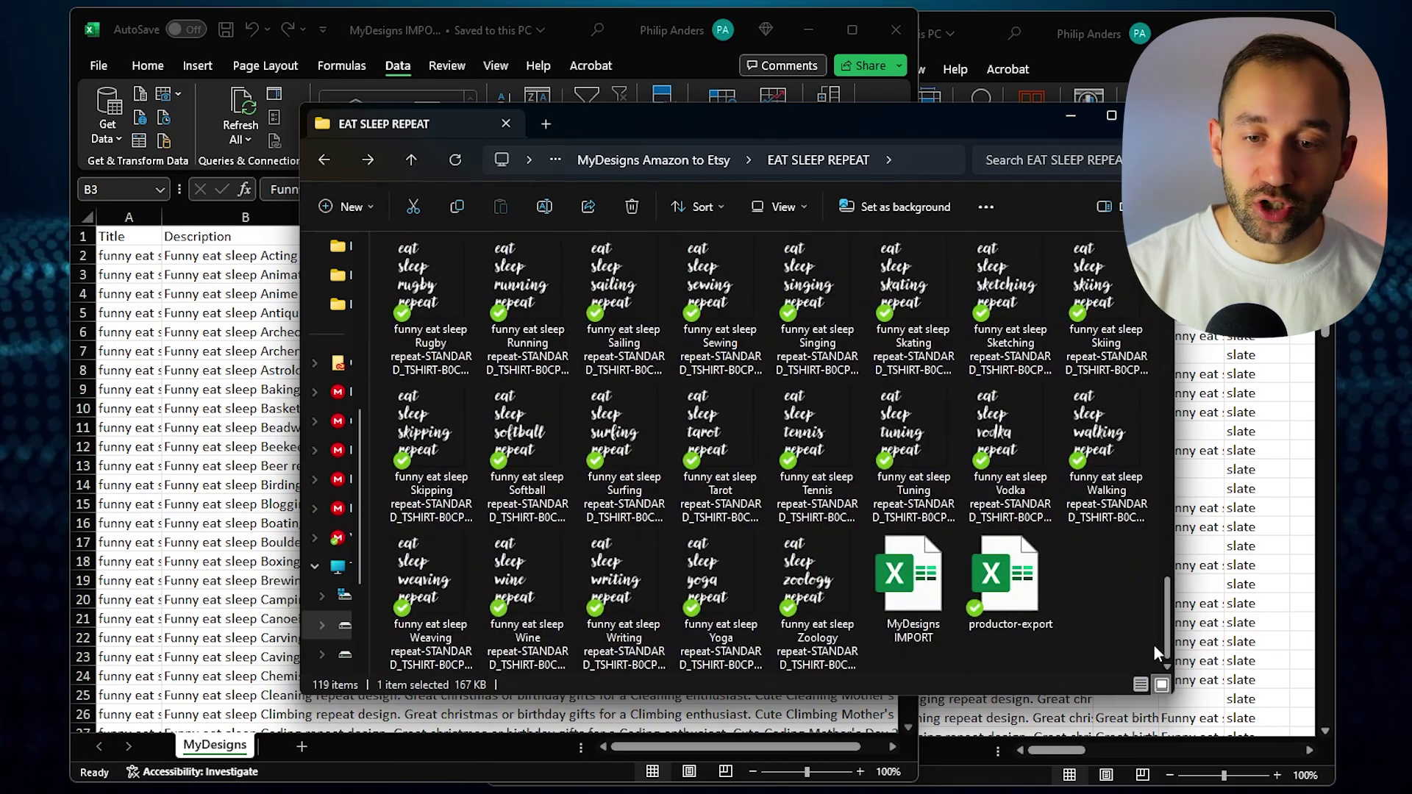
left_click(821, 587, "shift")
left_click_drag(1169, 614, 1169, 279)
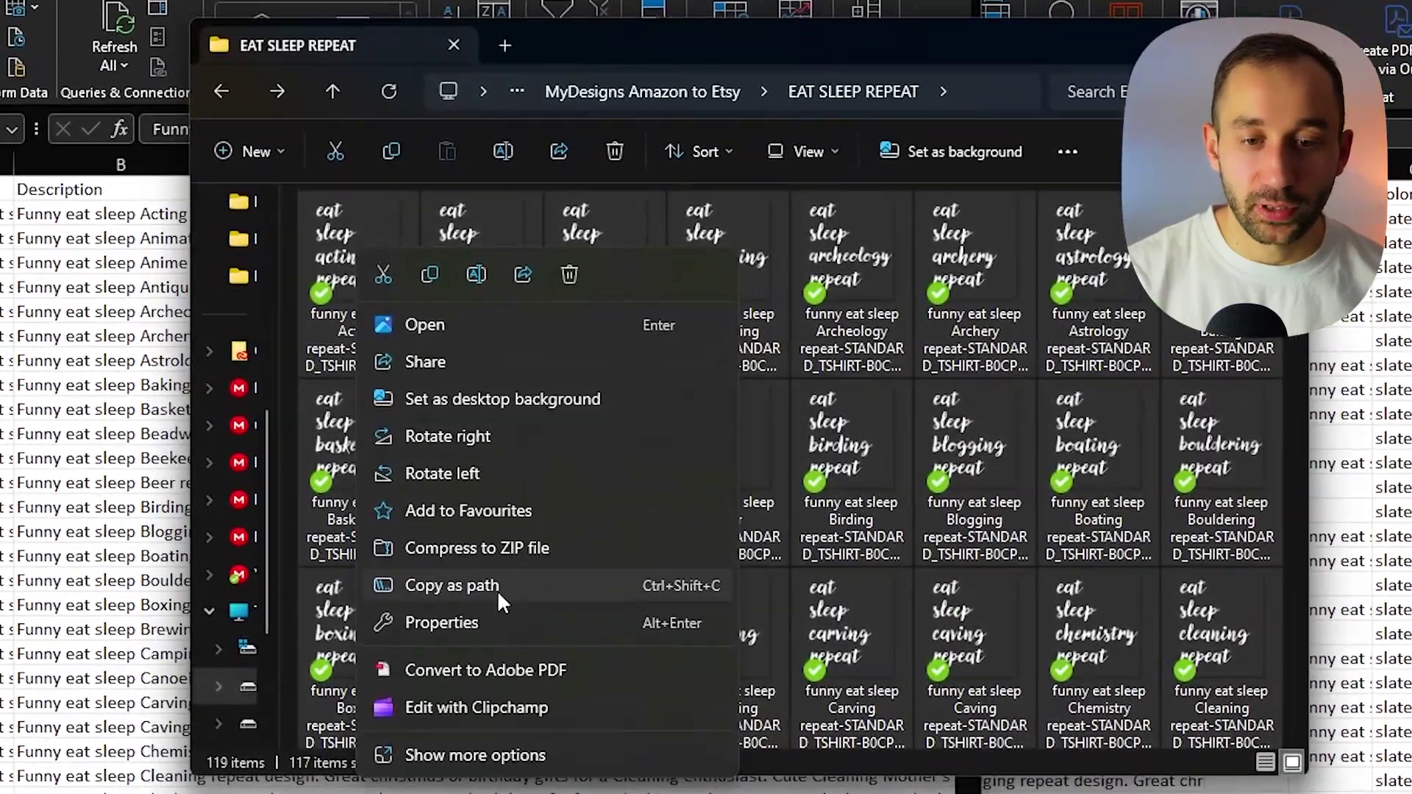
- Copy the selected images' paths, paste them into the File column from C2, and save
left_click(497, 586)
key("alt+Tab")
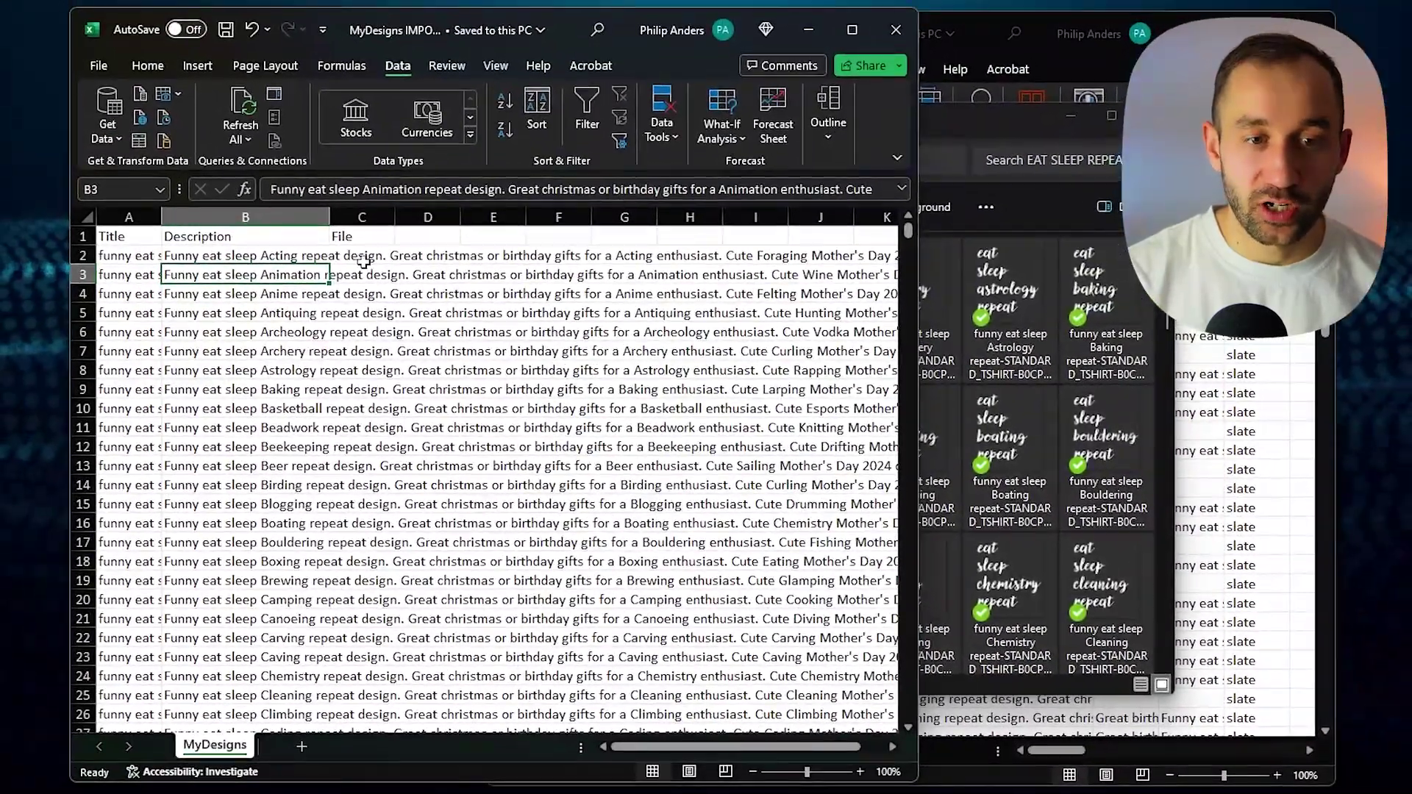
left_click(362, 257)
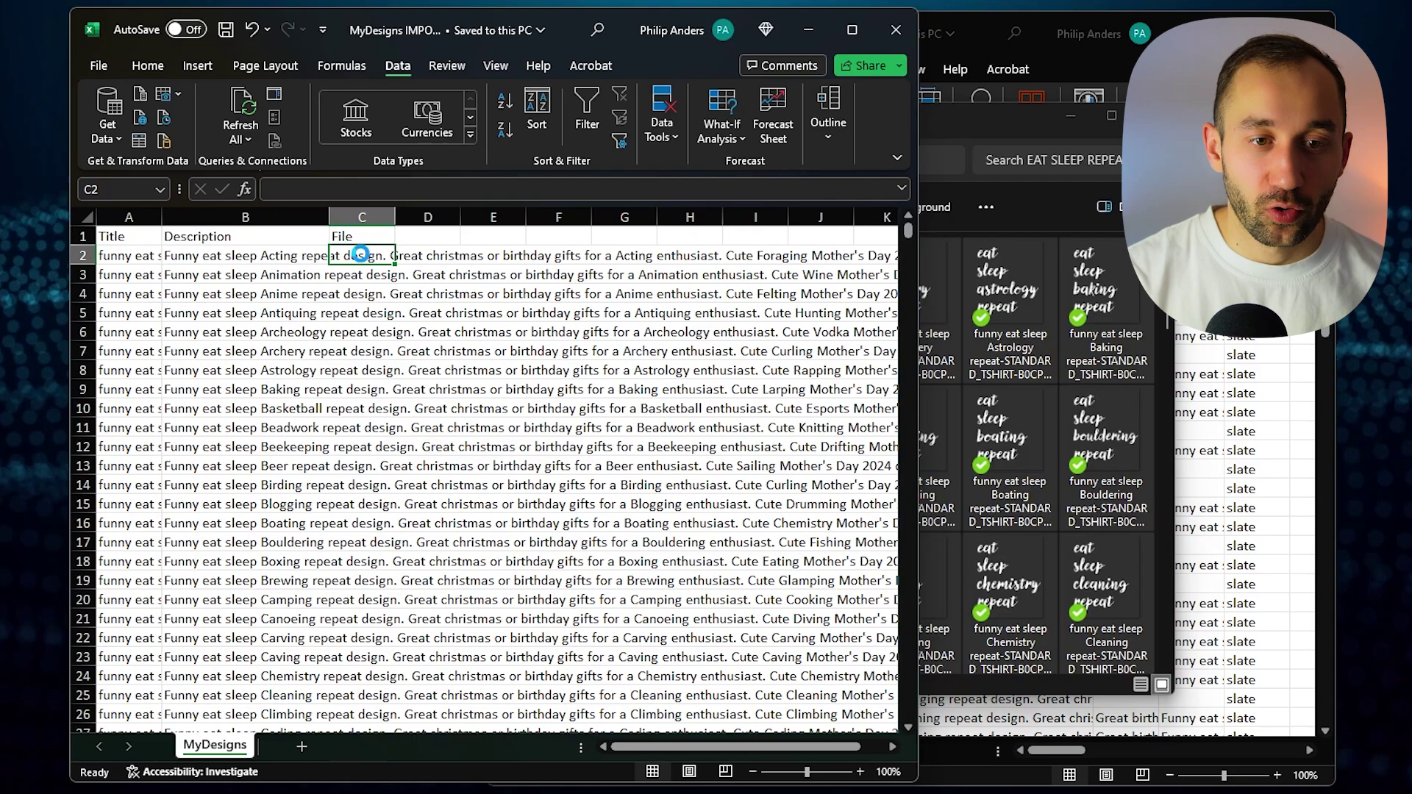
key("ctrl+v")
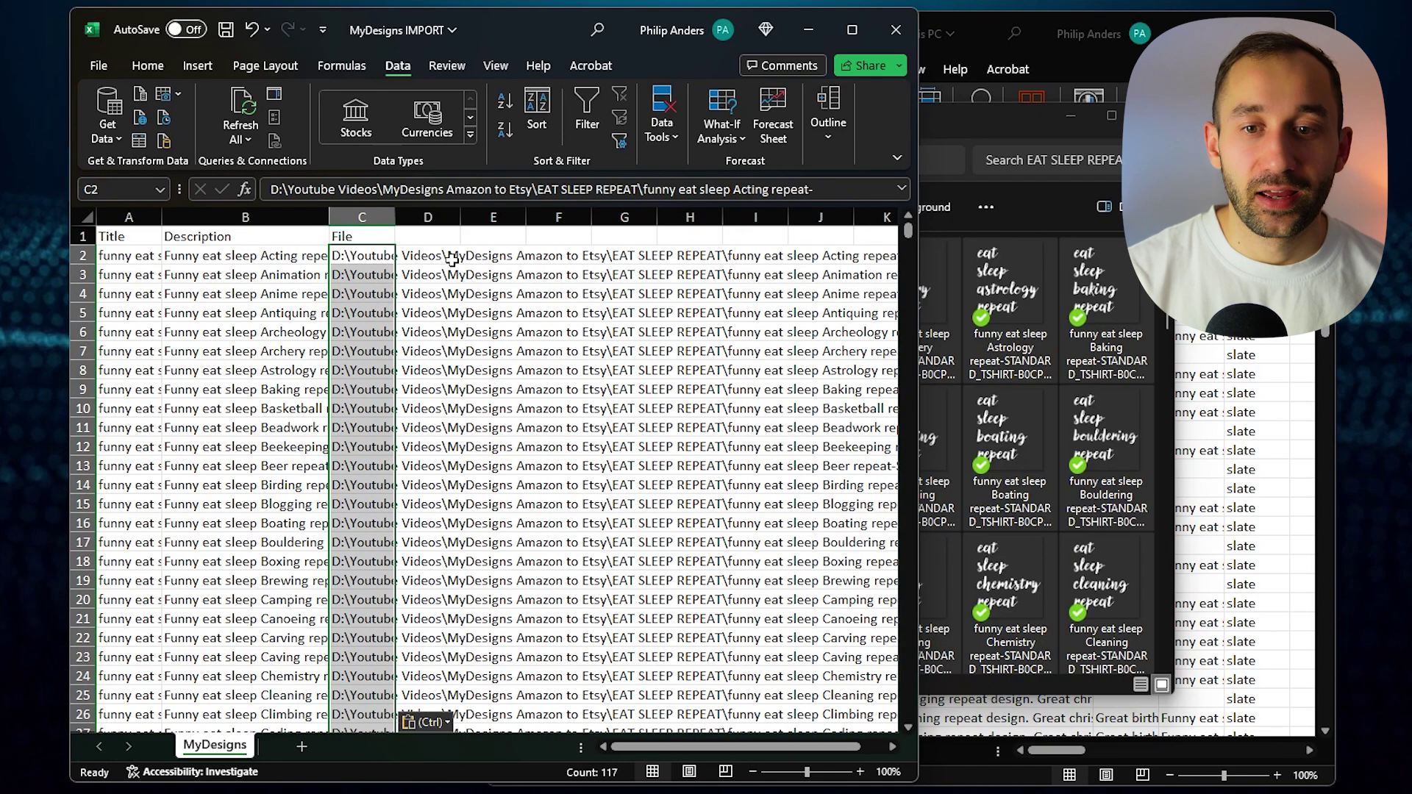
key("ctrl+s")
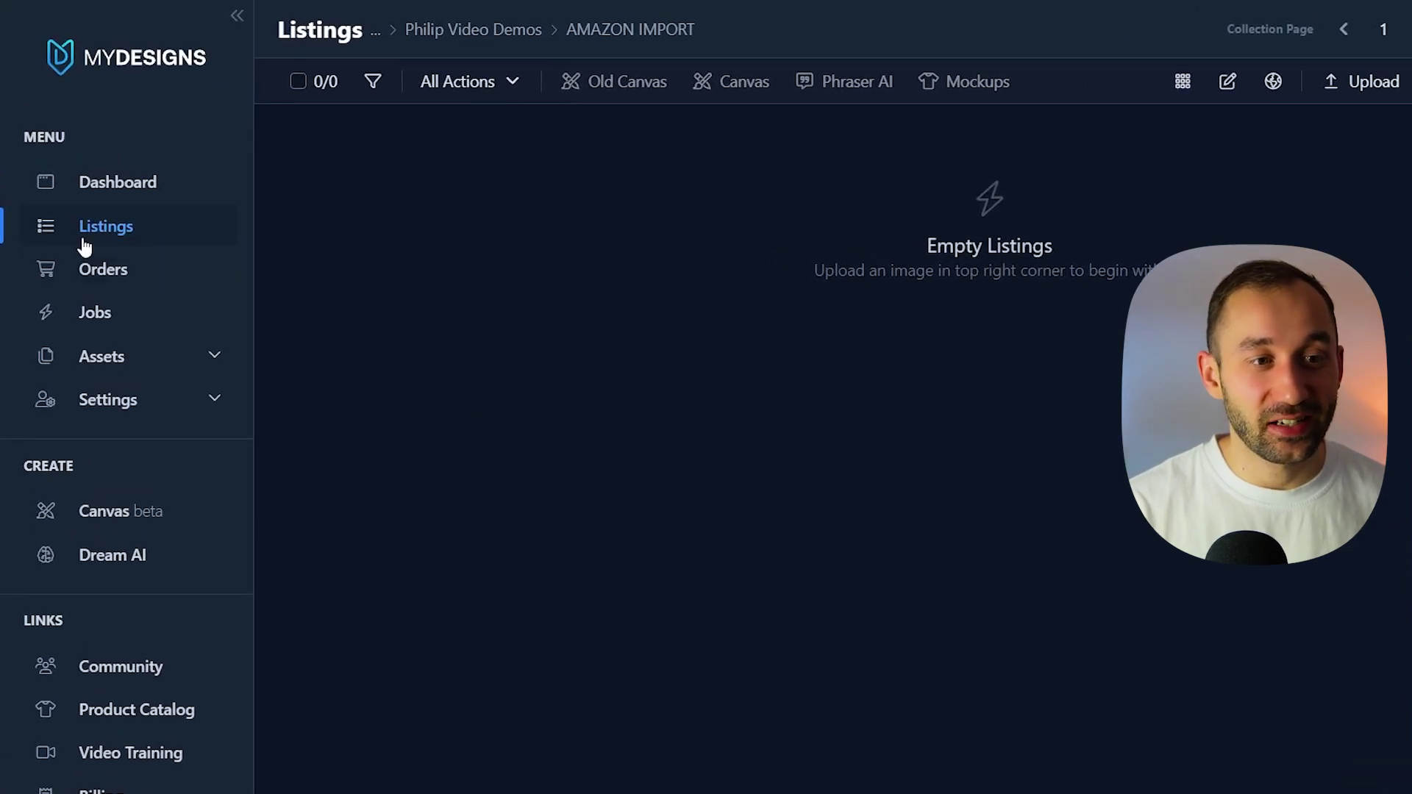
left_click(533, 30)
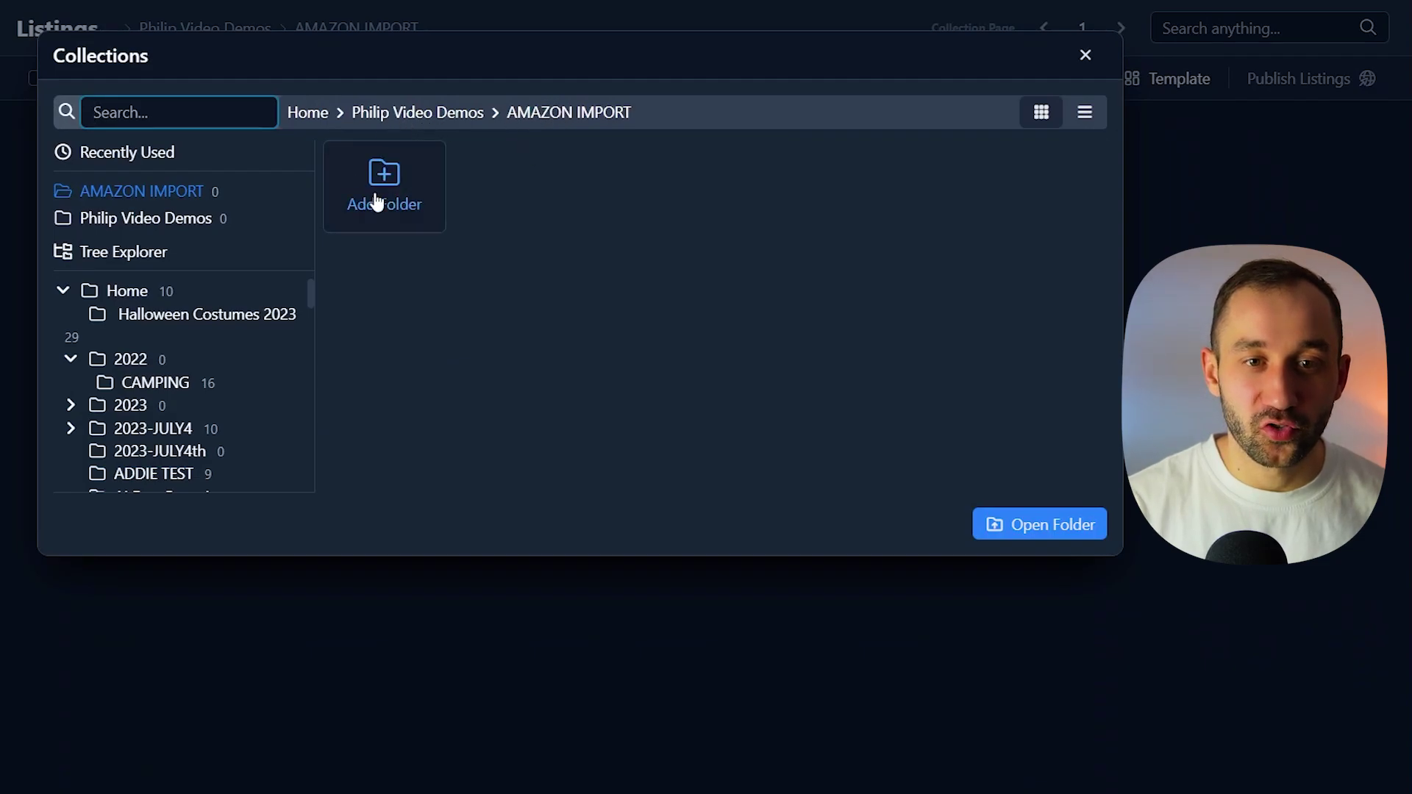
left_click(379, 193)
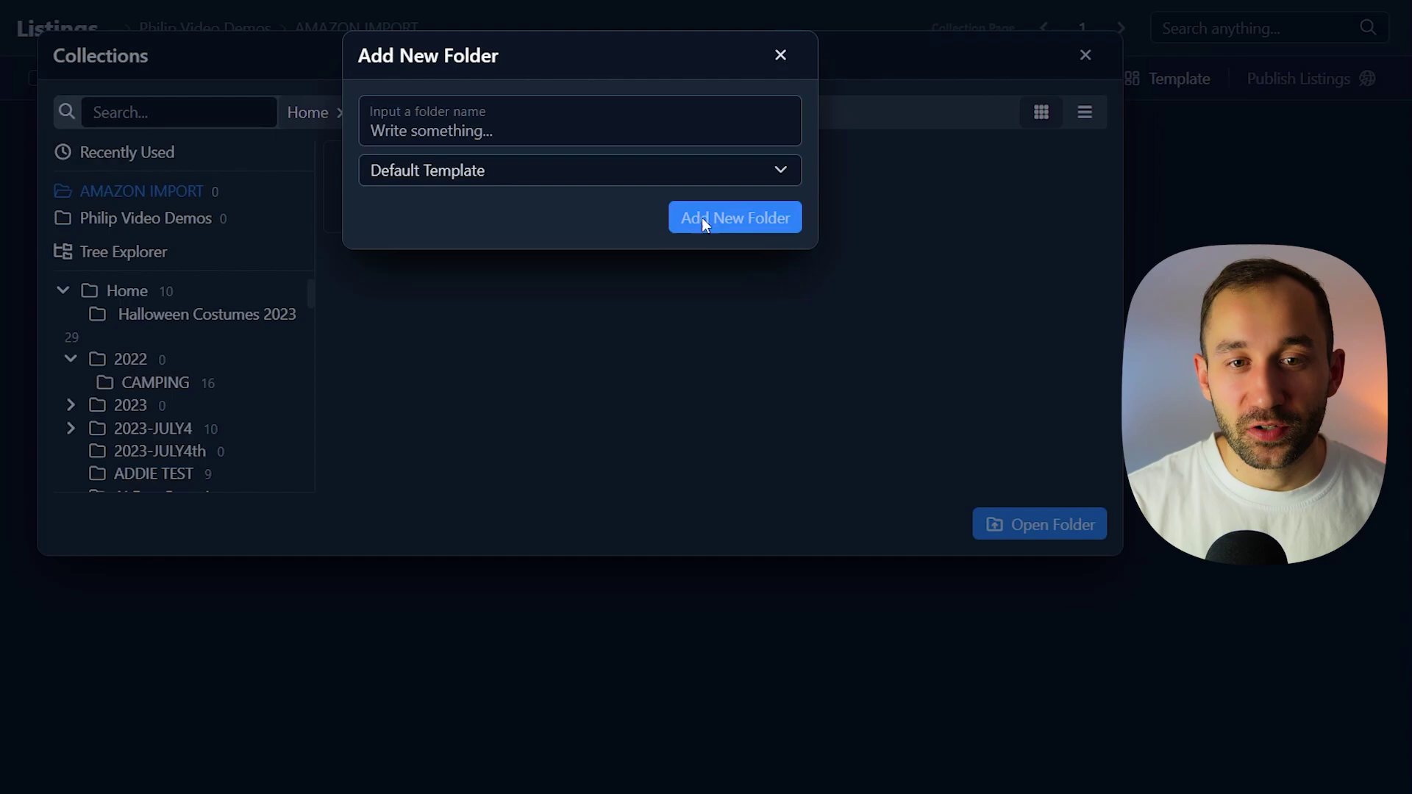
left_click(778, 58)
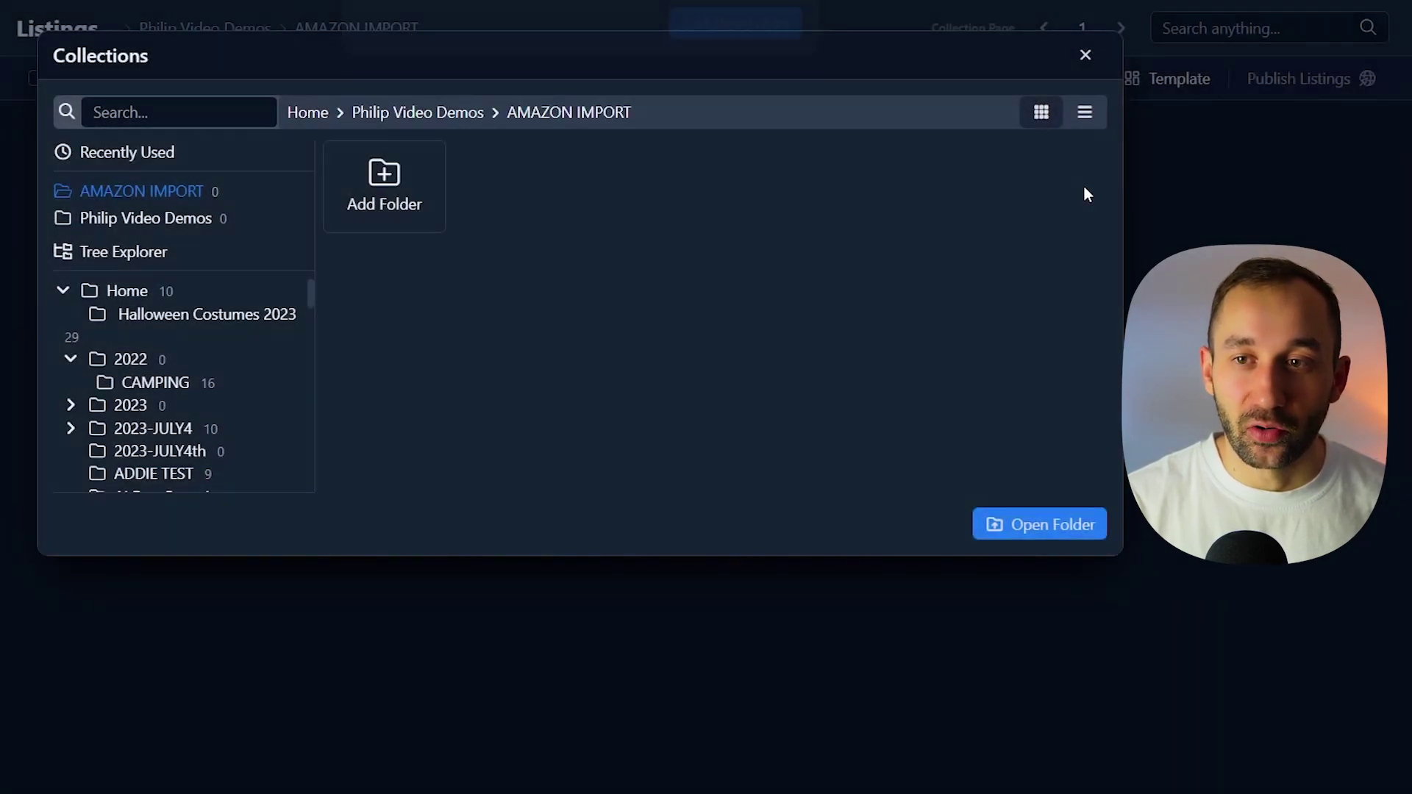
left_click(1086, 55)
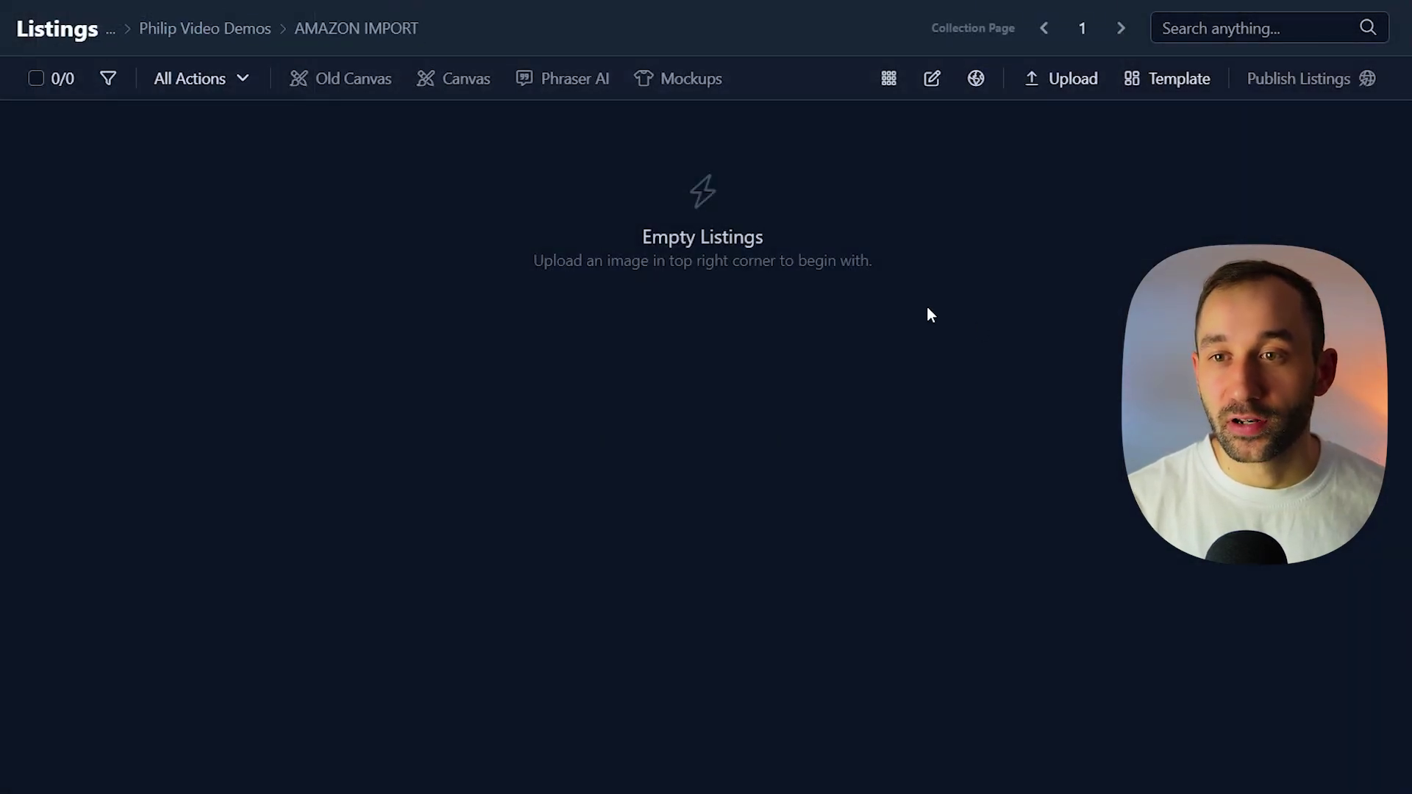
- Start an Excel-file import and upload the EAT SLEEP REPEAT folder's 121 files
left_click(1023, 89)
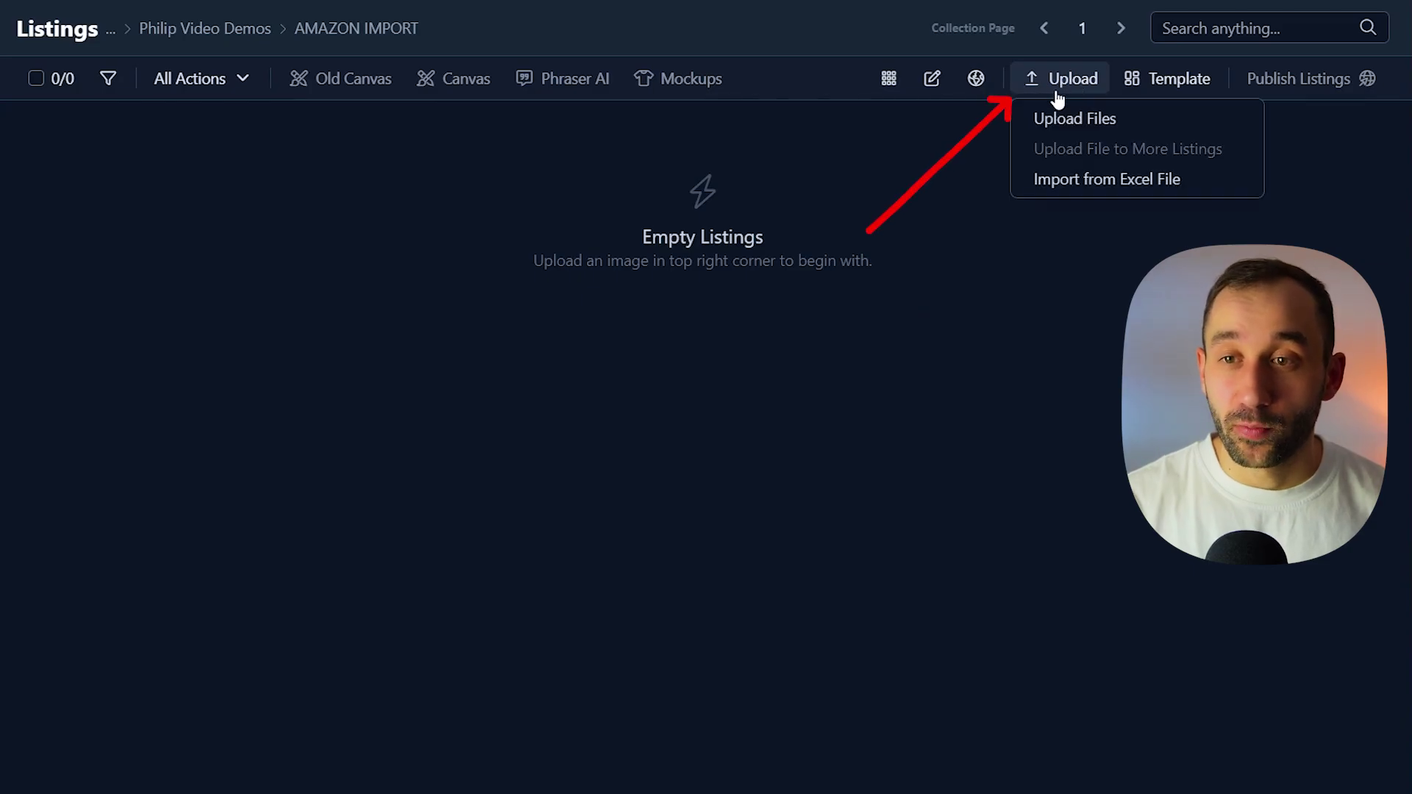
left_click(1076, 184)
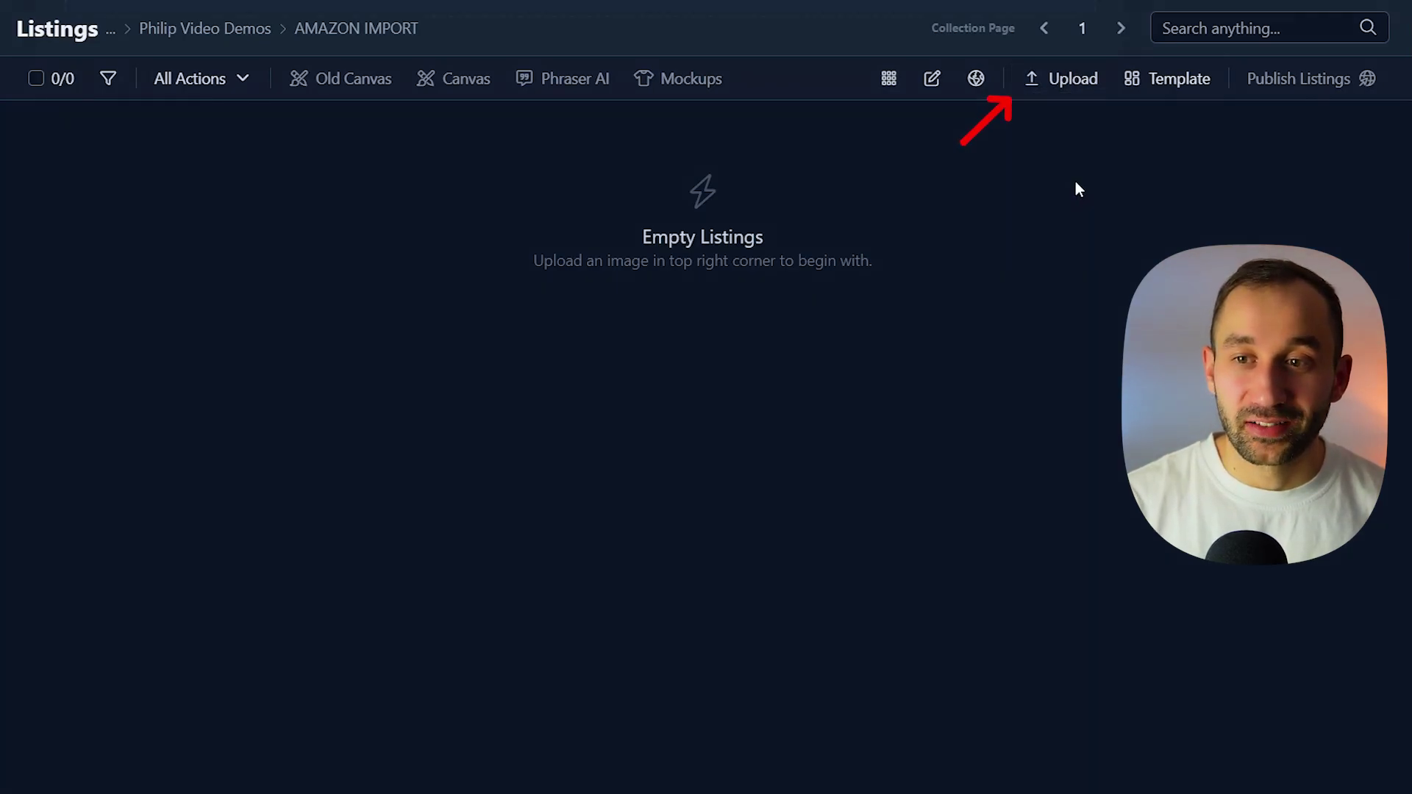
left_click(585, 269)
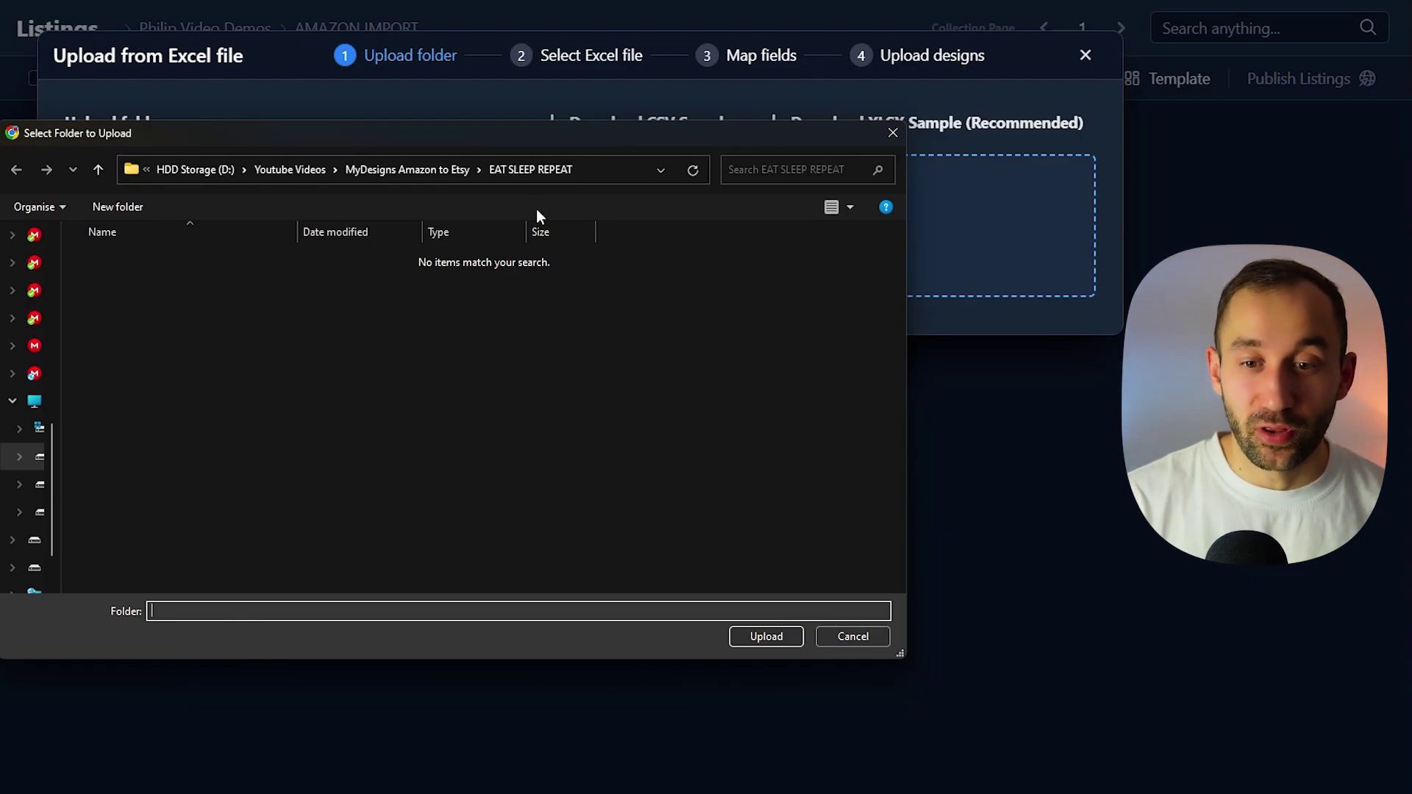
left_click(765, 637)
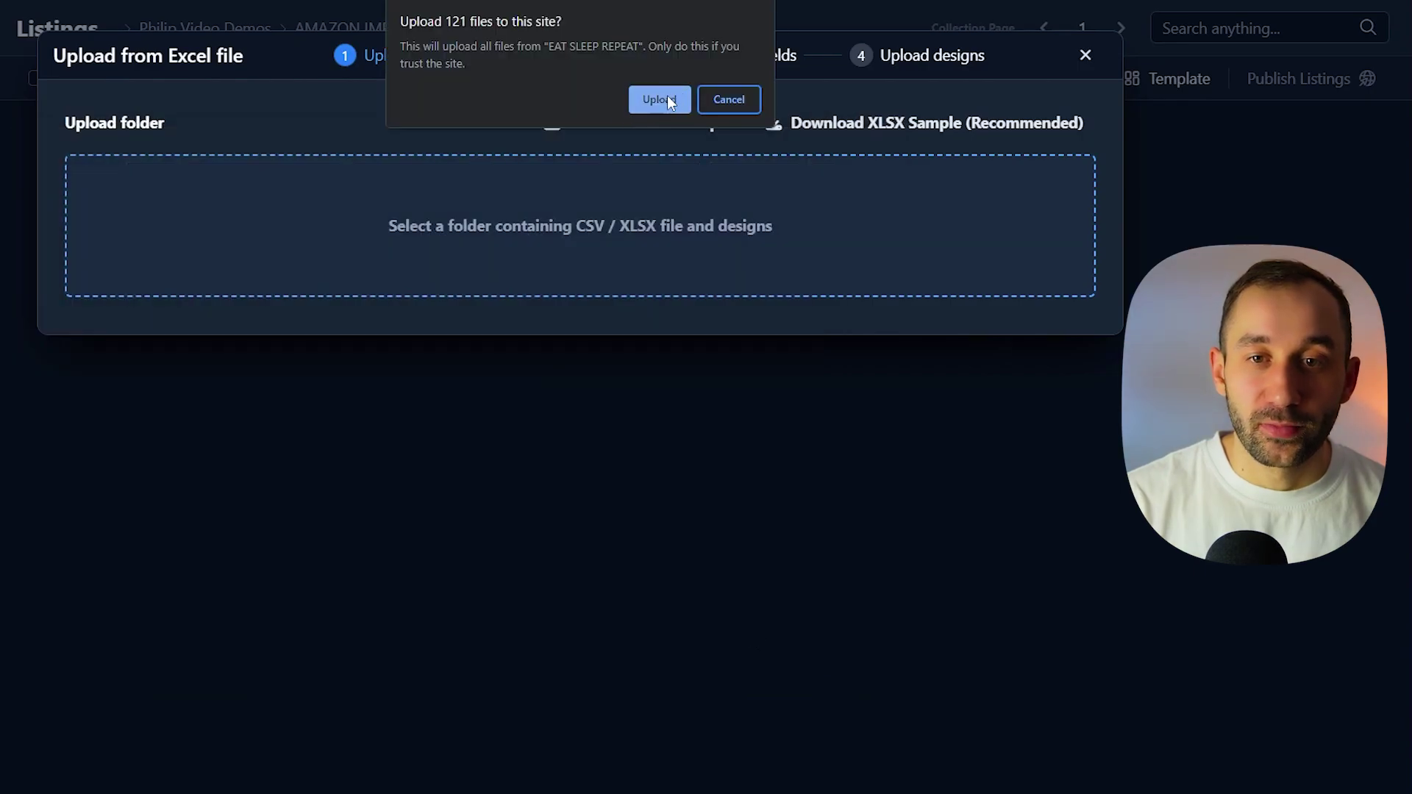
left_click(664, 99)
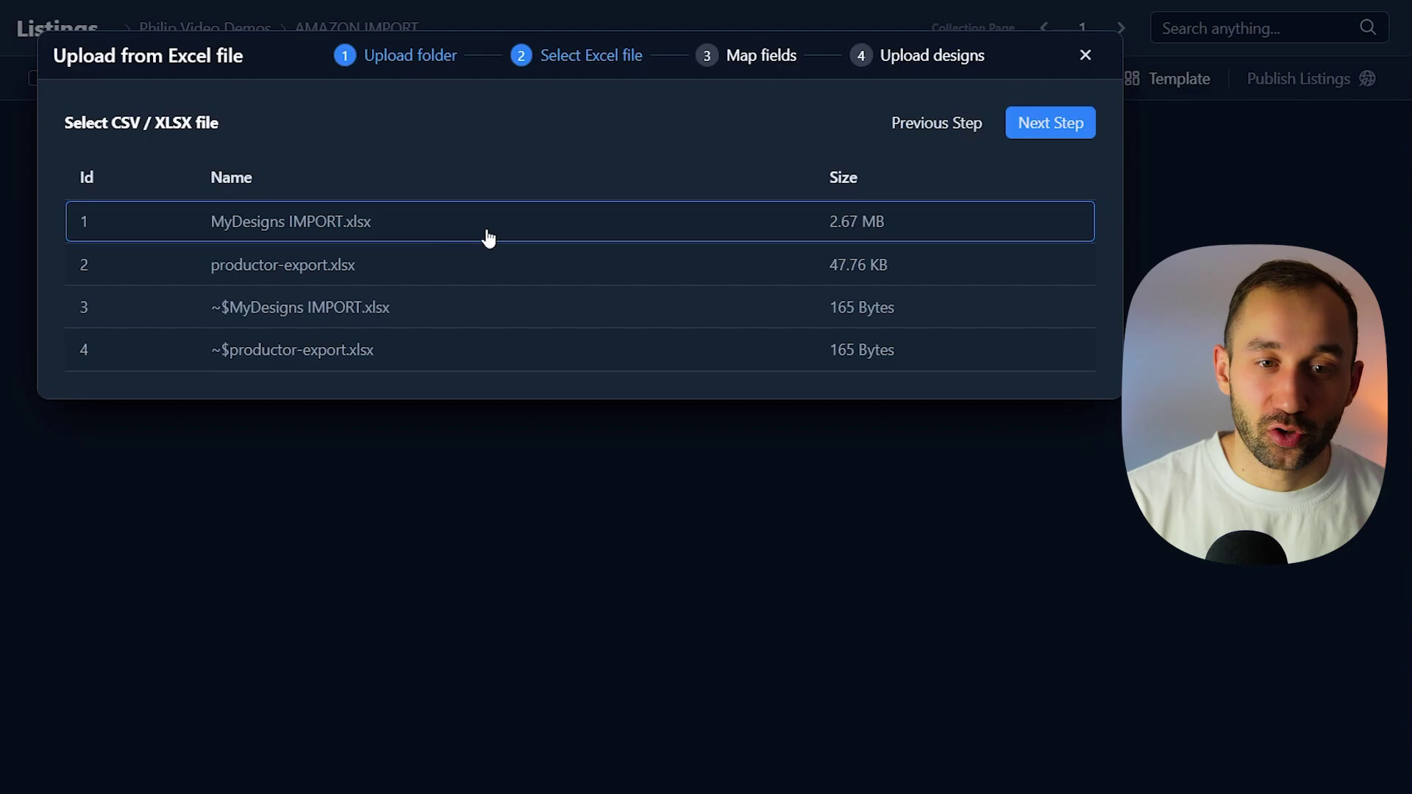
- Use MyDesigns IMPORT.xlsx with the Title, Description and File mapping and upload all designs
left_click(1070, 128)
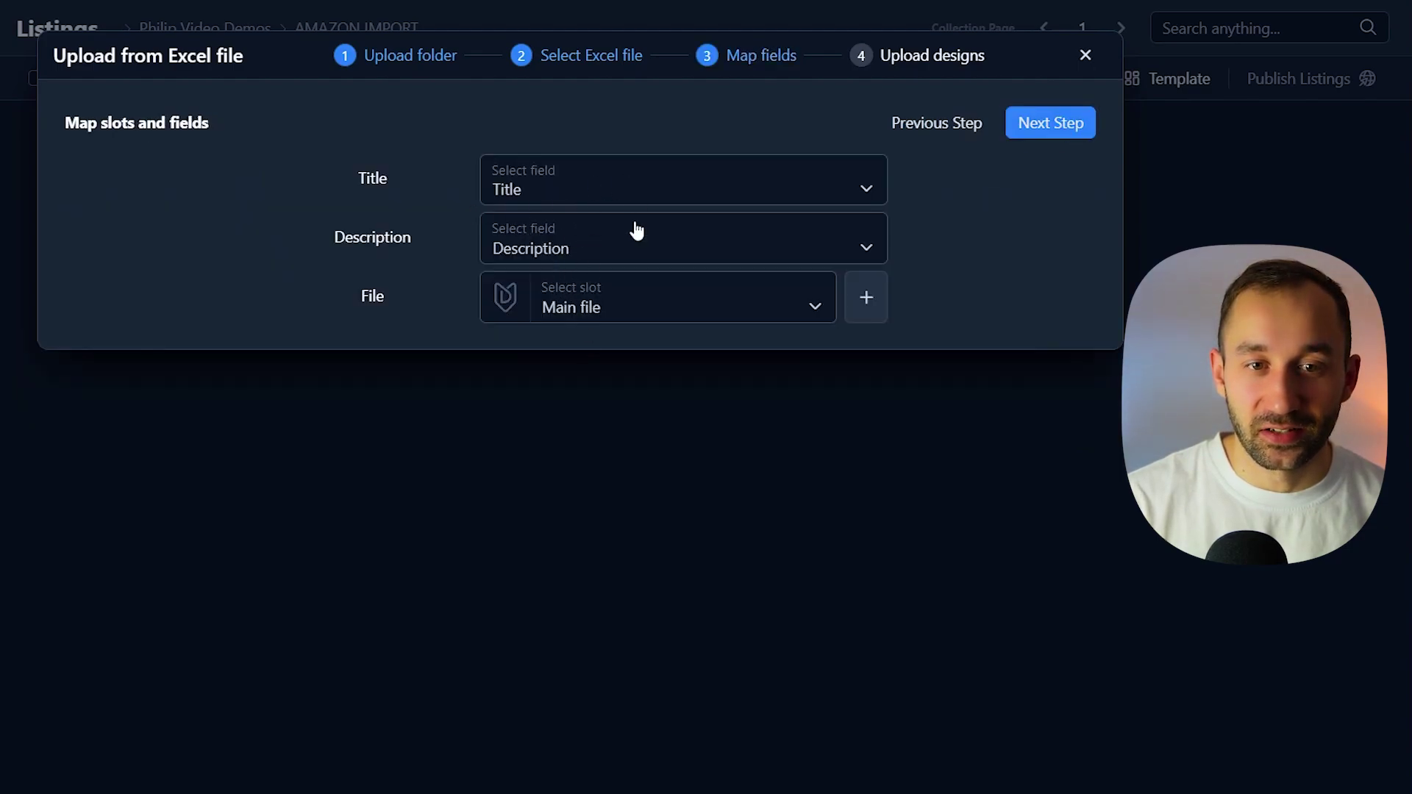
left_click(1058, 131)
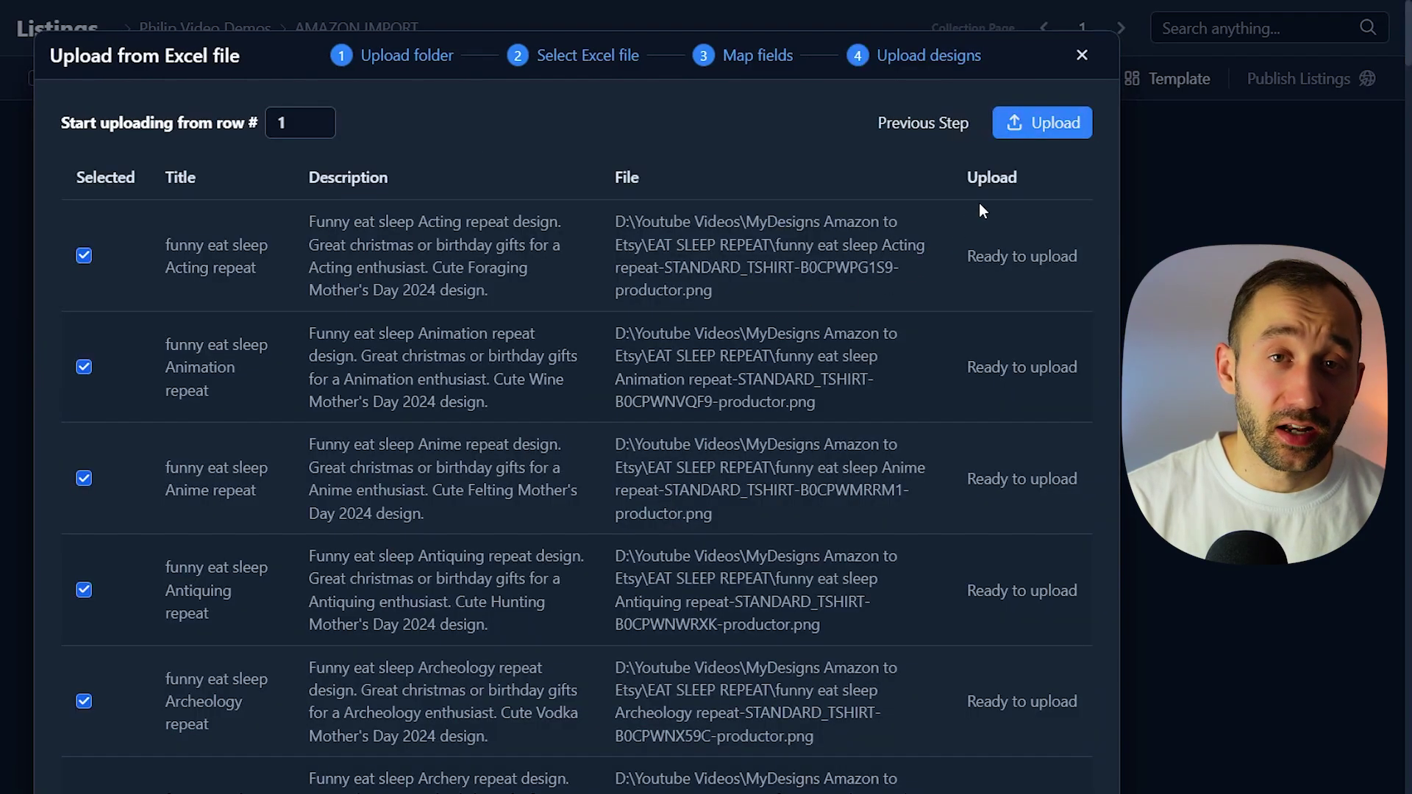
left_click(1040, 122)
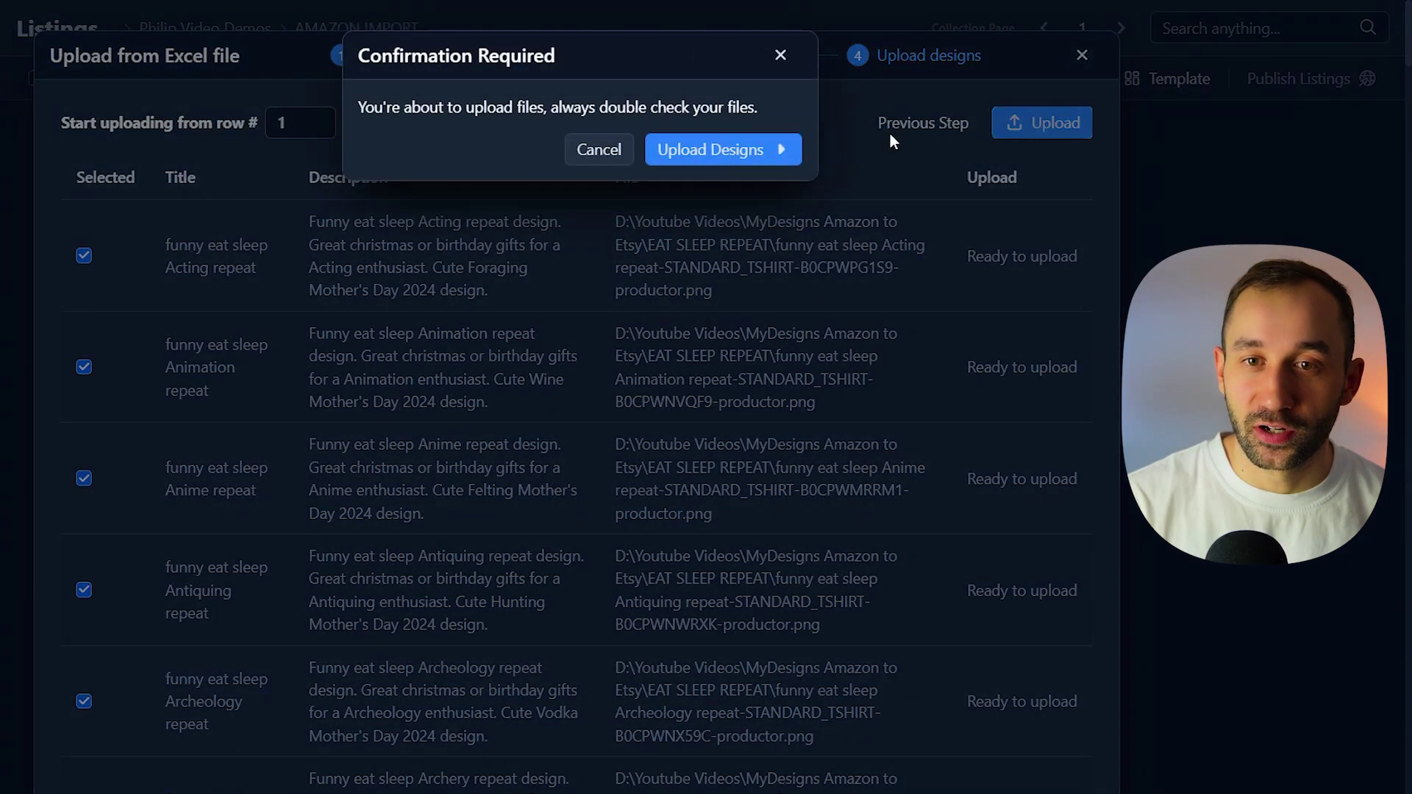
left_click(722, 148)
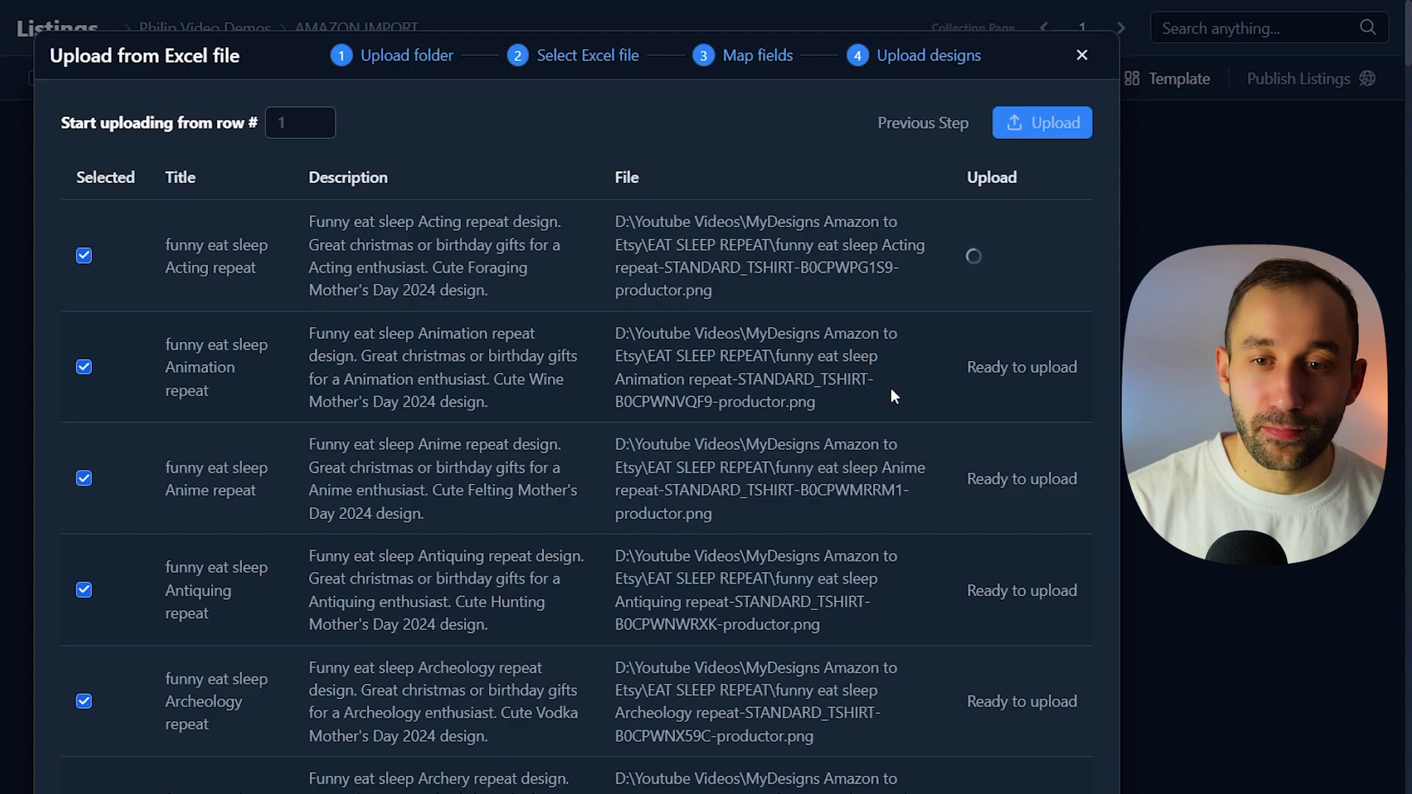
scroll(890, 388, "down", 1)
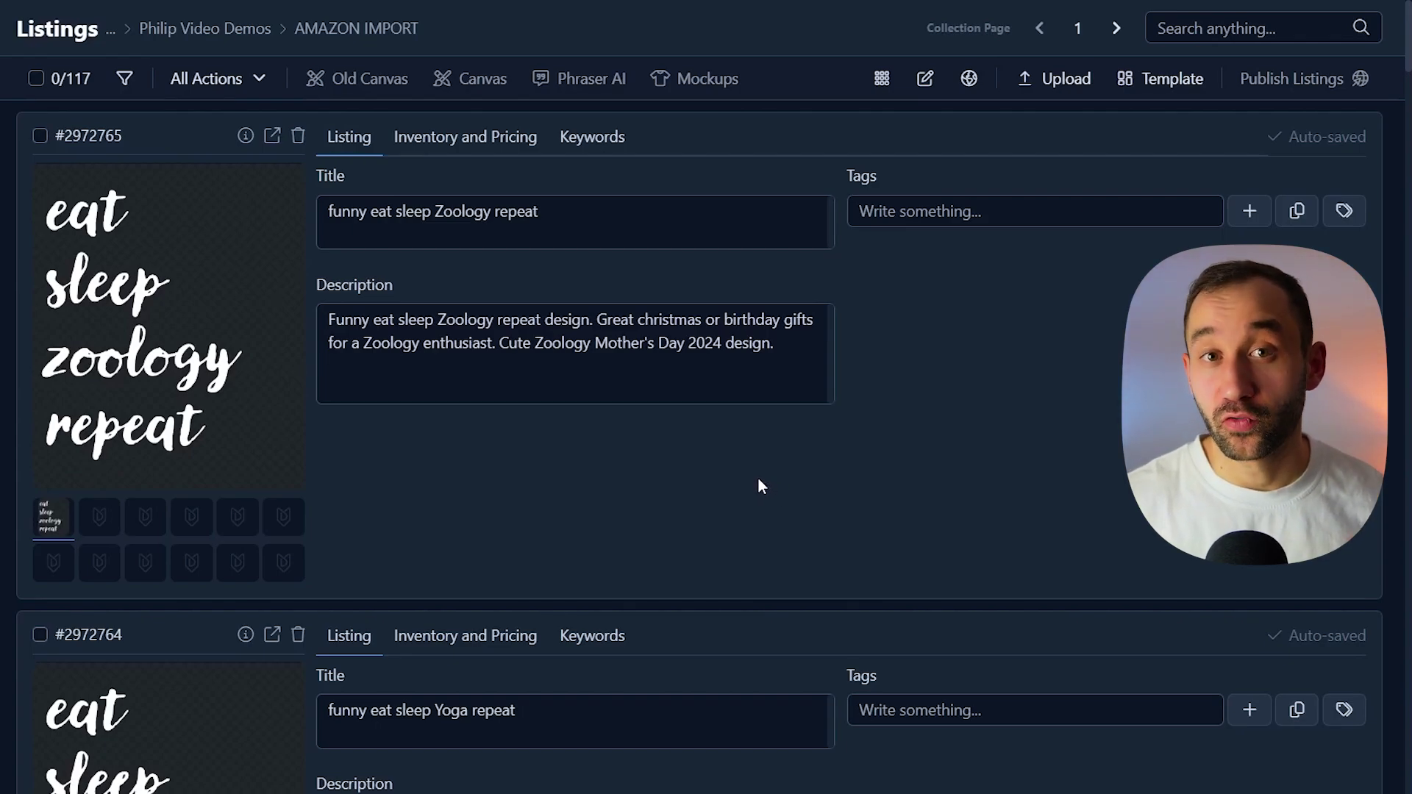
- Select all 117 listings and run Phraser AI to generate T-Shirt titles and tags
left_click(76, 93)
left_click(59, 179)
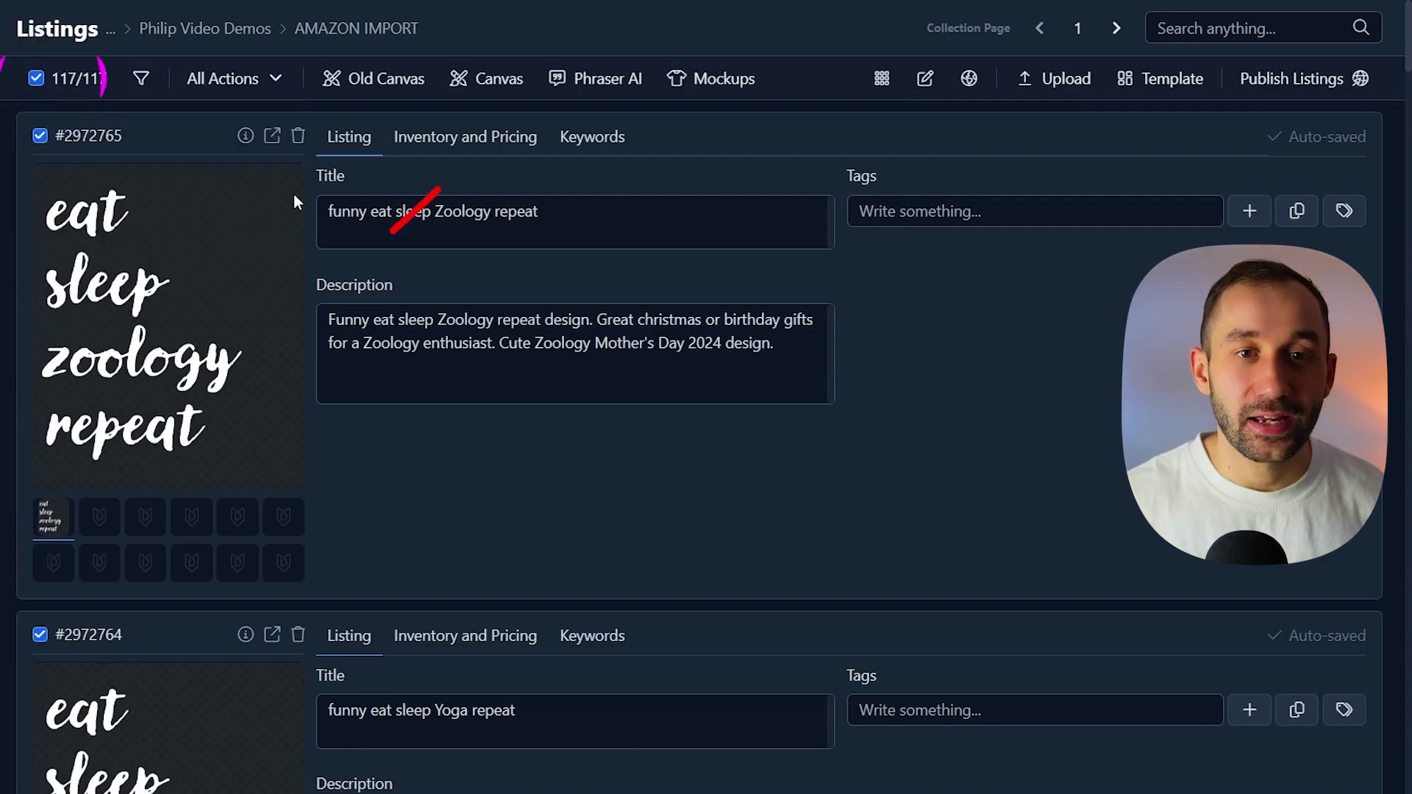
left_click(602, 84)
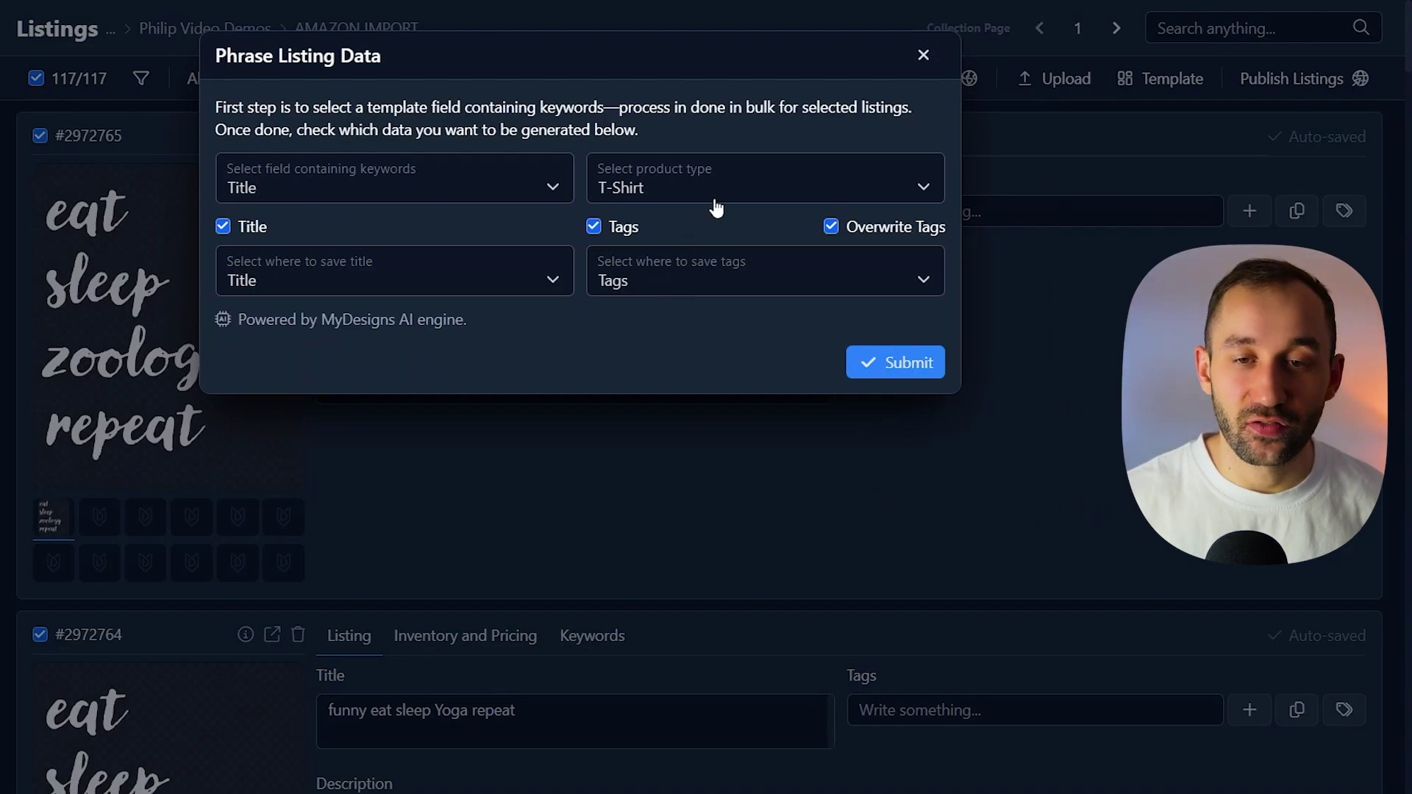
left_click(903, 364)
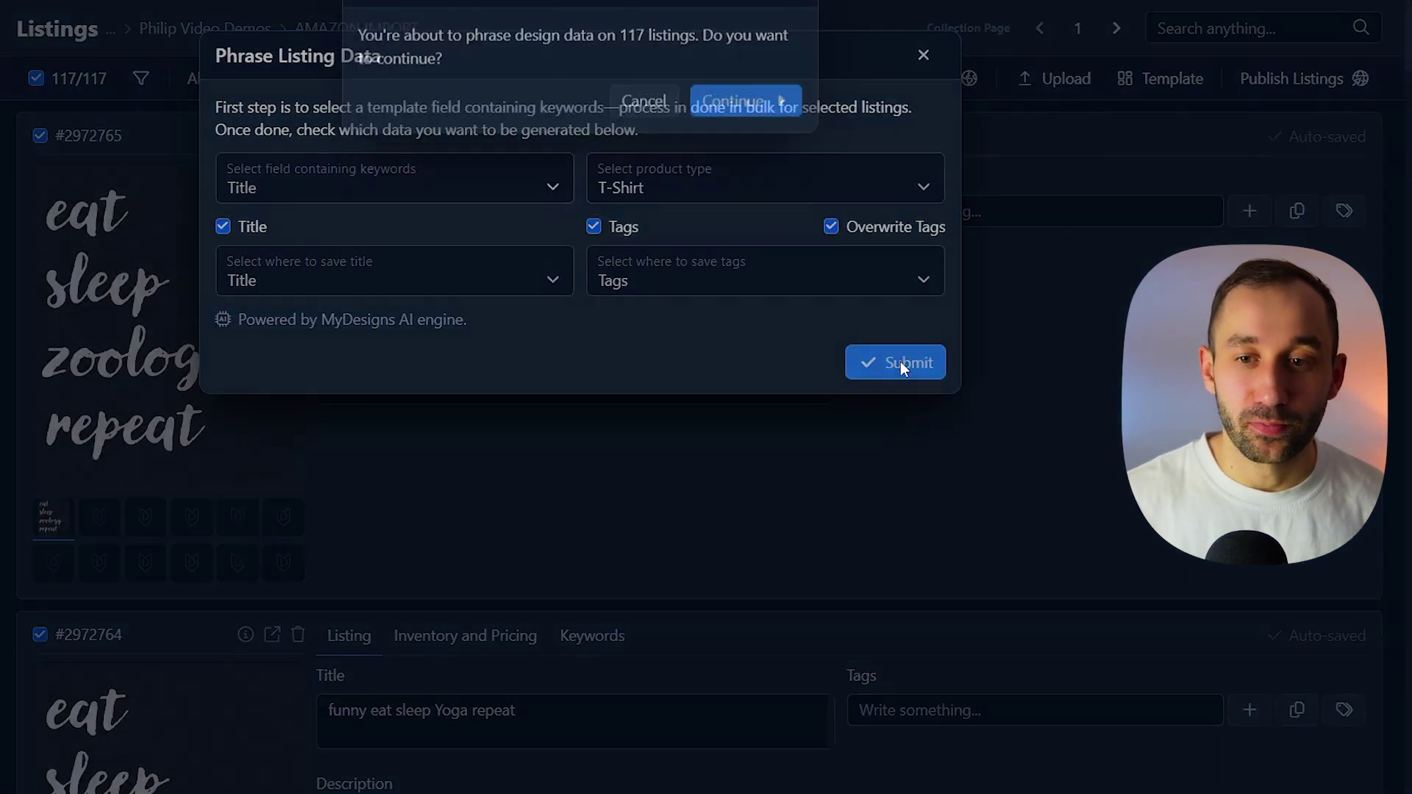
left_click(747, 142)
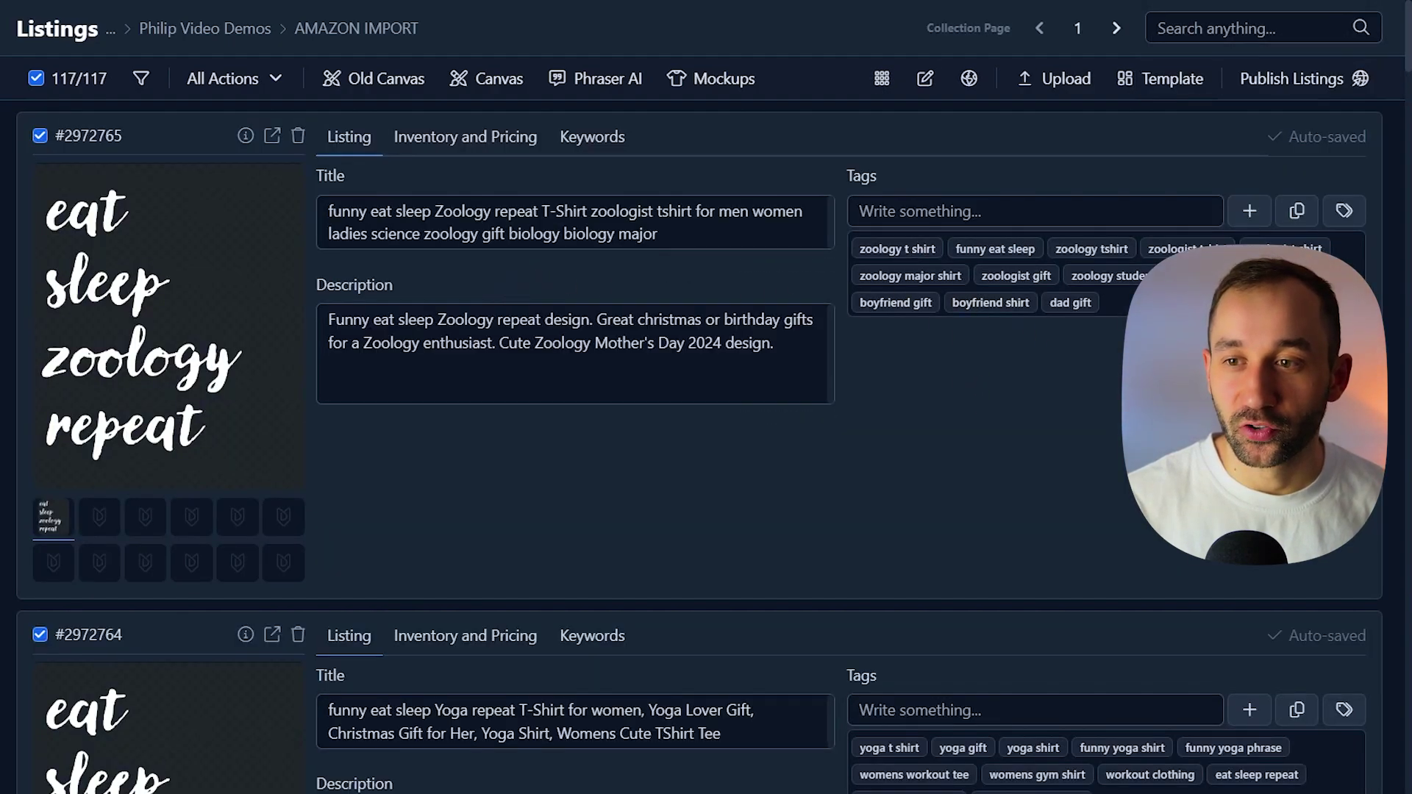
scroll(1100, 448, "down", 8)
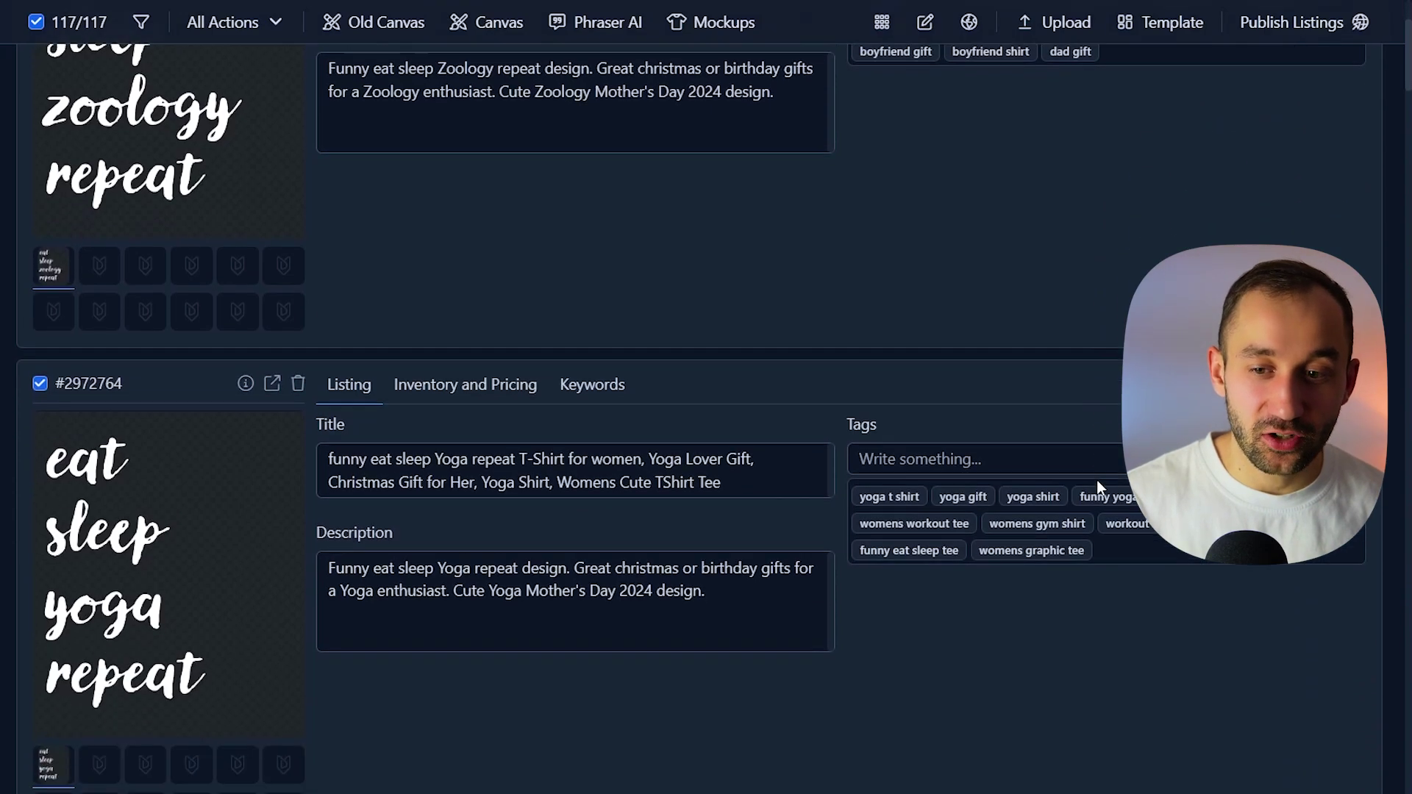
scroll(1093, 483, "down", 3)
scroll(892, 431, "up", 12)
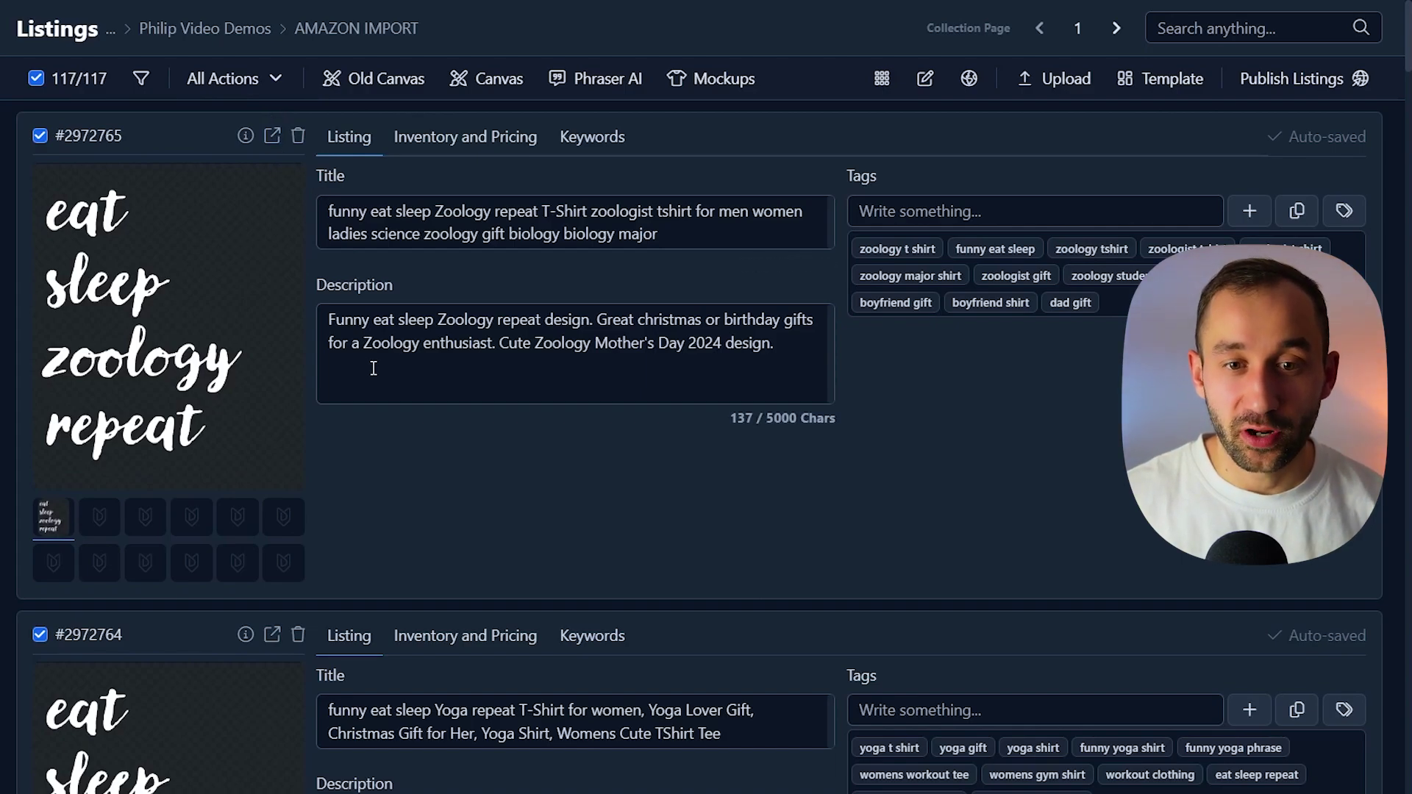
- Set up a bulk Description edit that adds the pasted T-shirt description to the end
left_click(235, 83)
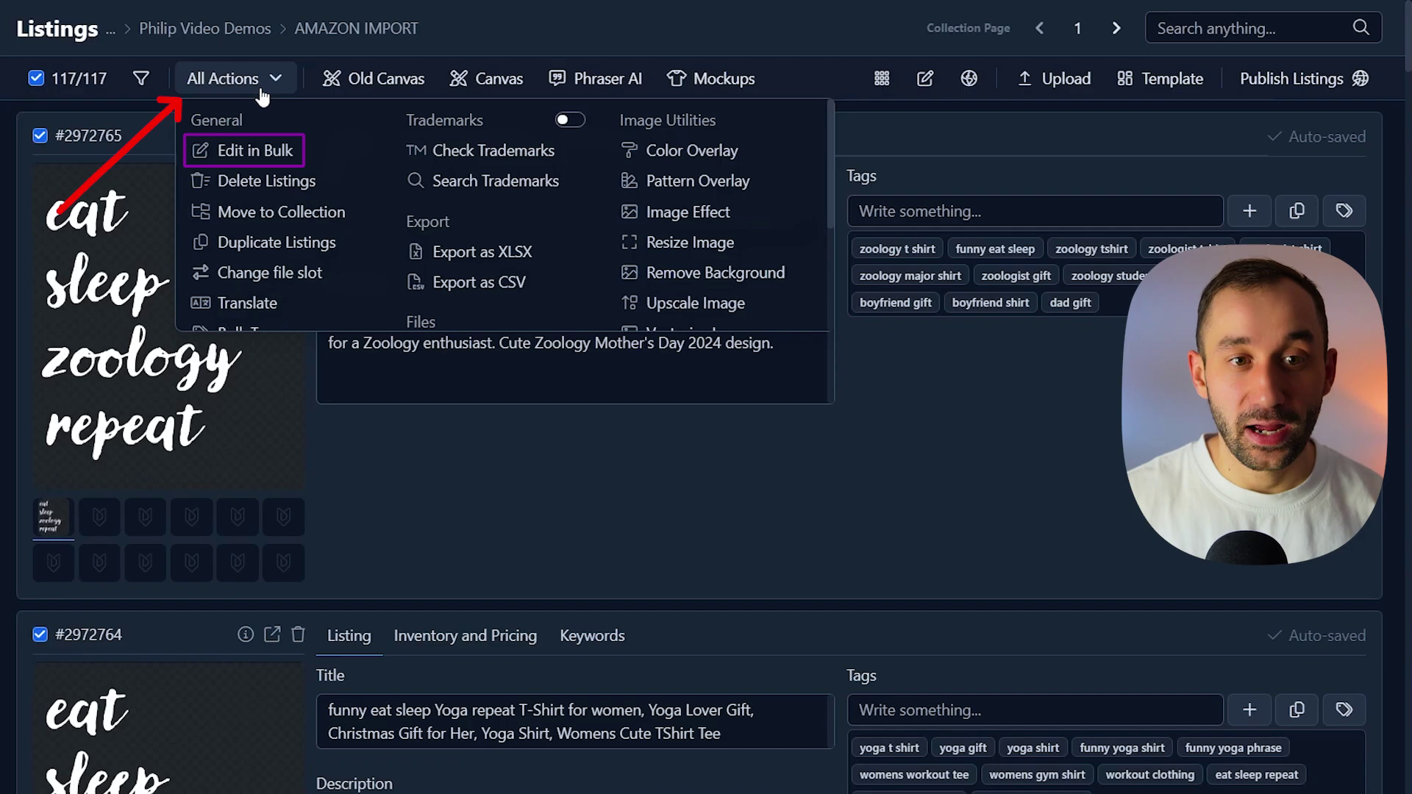
left_click(263, 149)
left_click(156, 167)
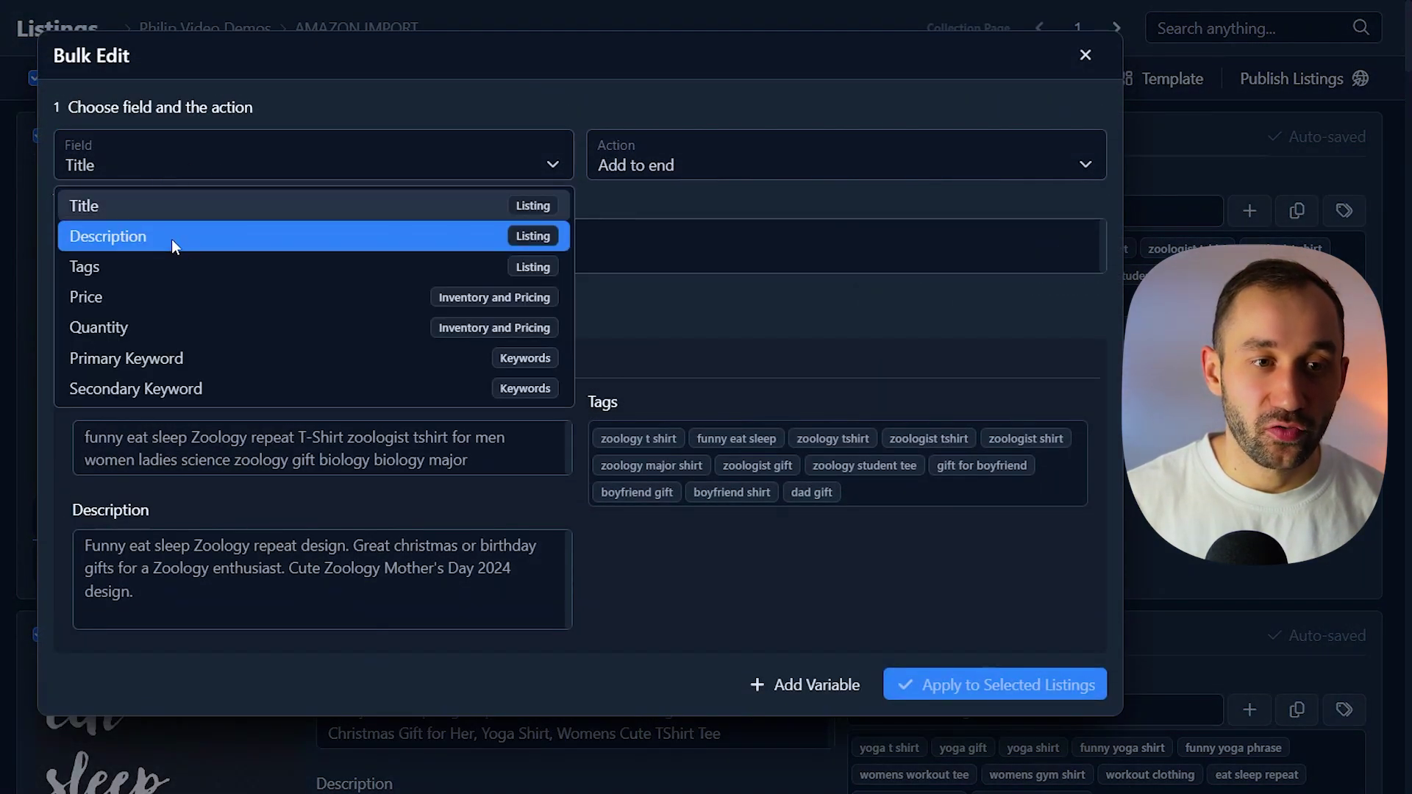
left_click(197, 236)
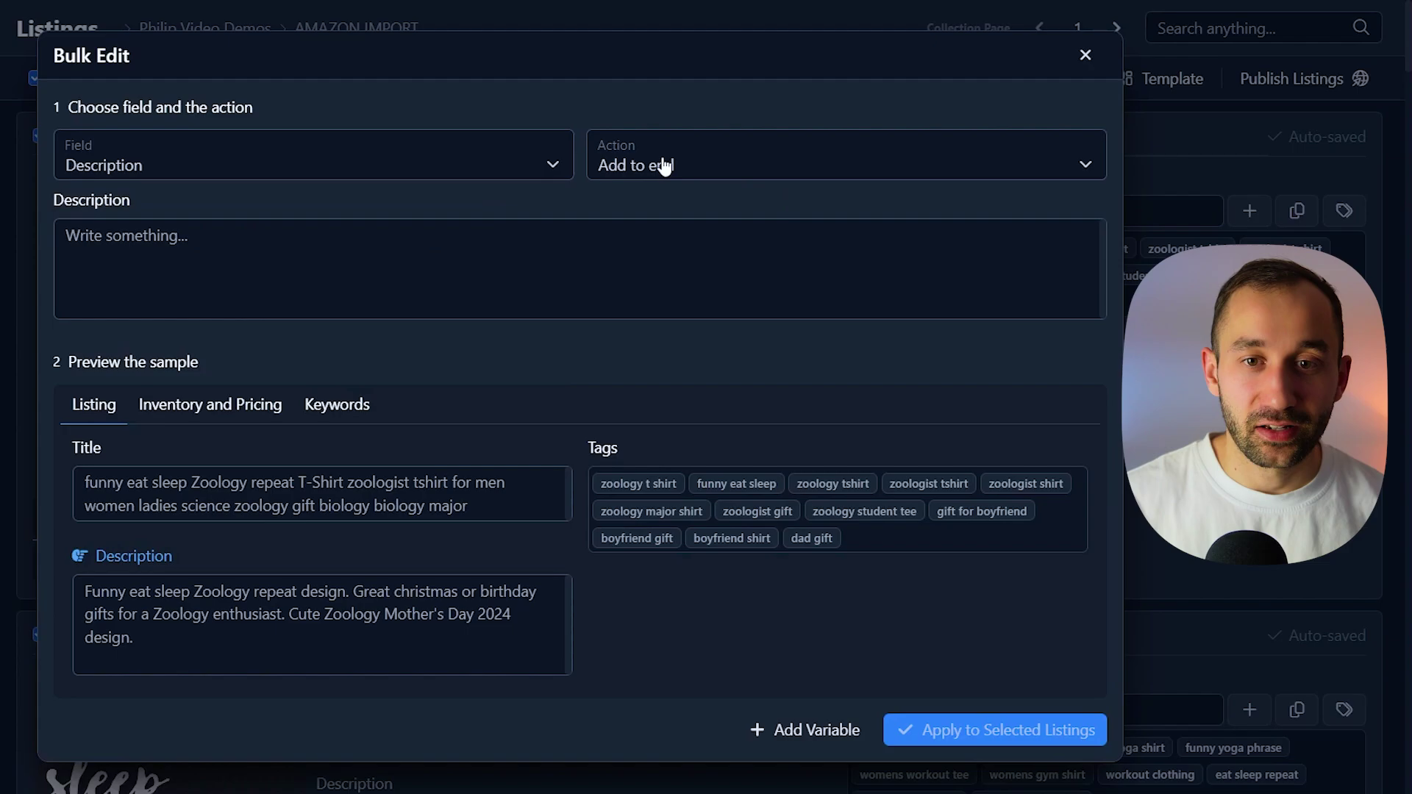
left_click(250, 255)
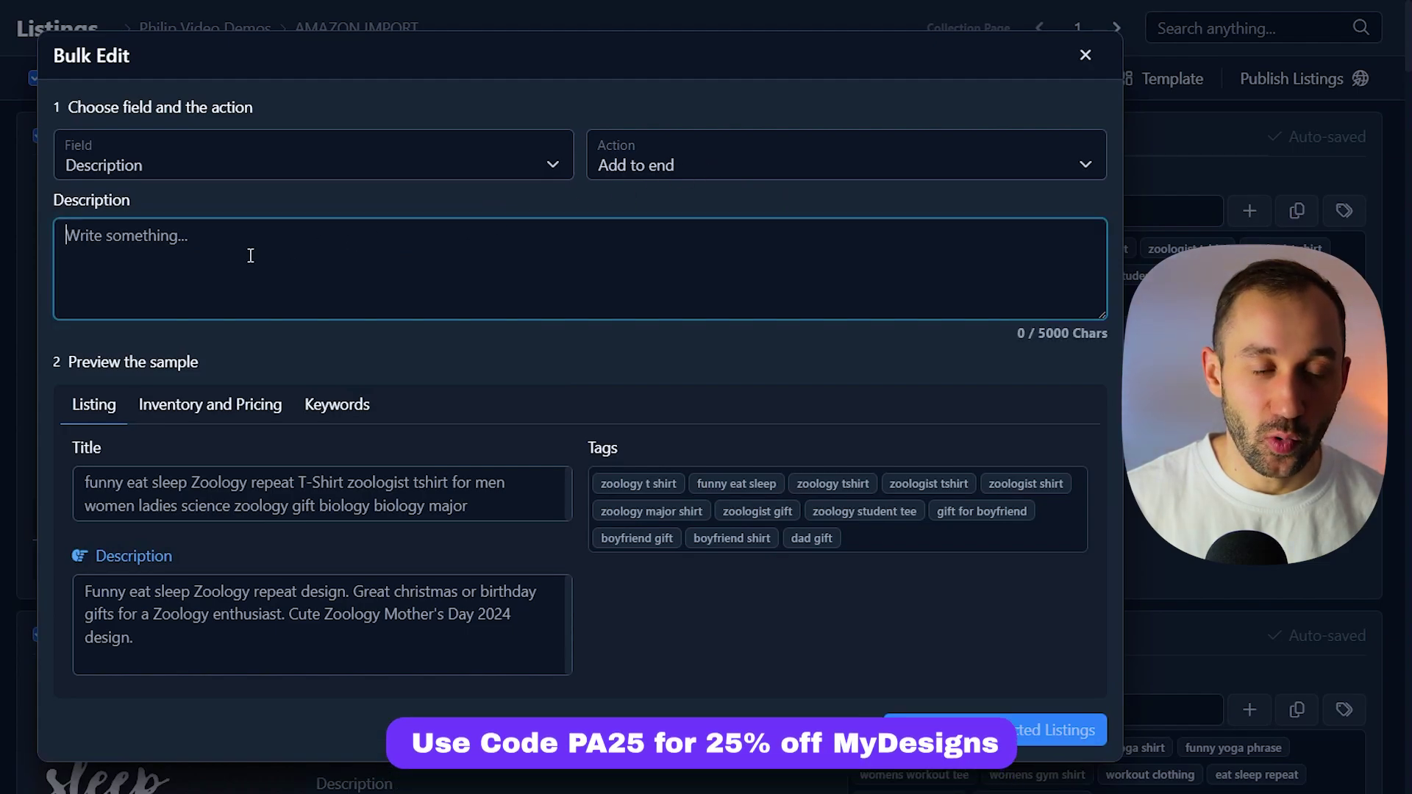
left_click(204, 262)
key("ctrl+v")
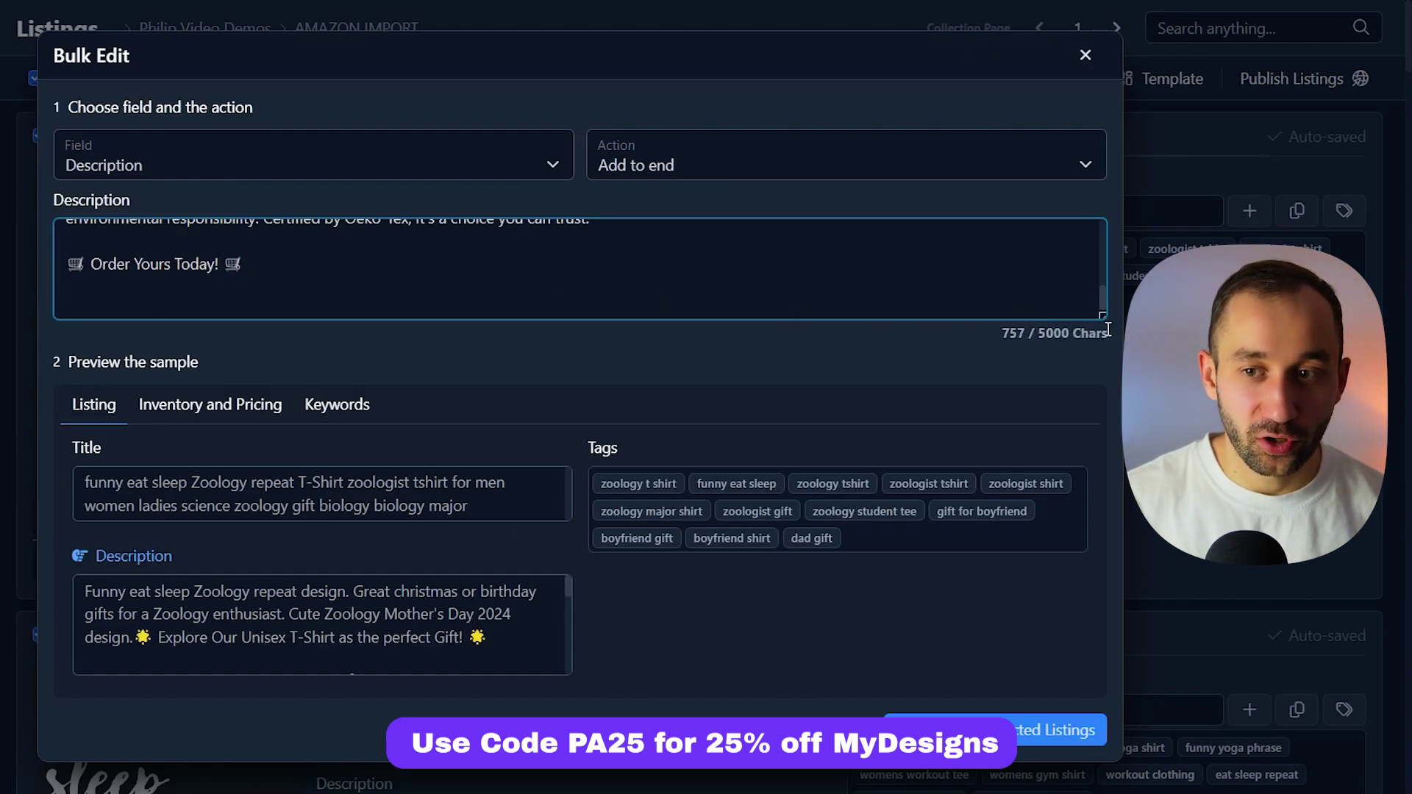
- Adjust the appended text's blank lines and apply it to all 117 listings
left_click_drag(1108, 329, 1108, 436)
scroll(627, 353, "up", 2)
scroll(420, 301, "down", 2)
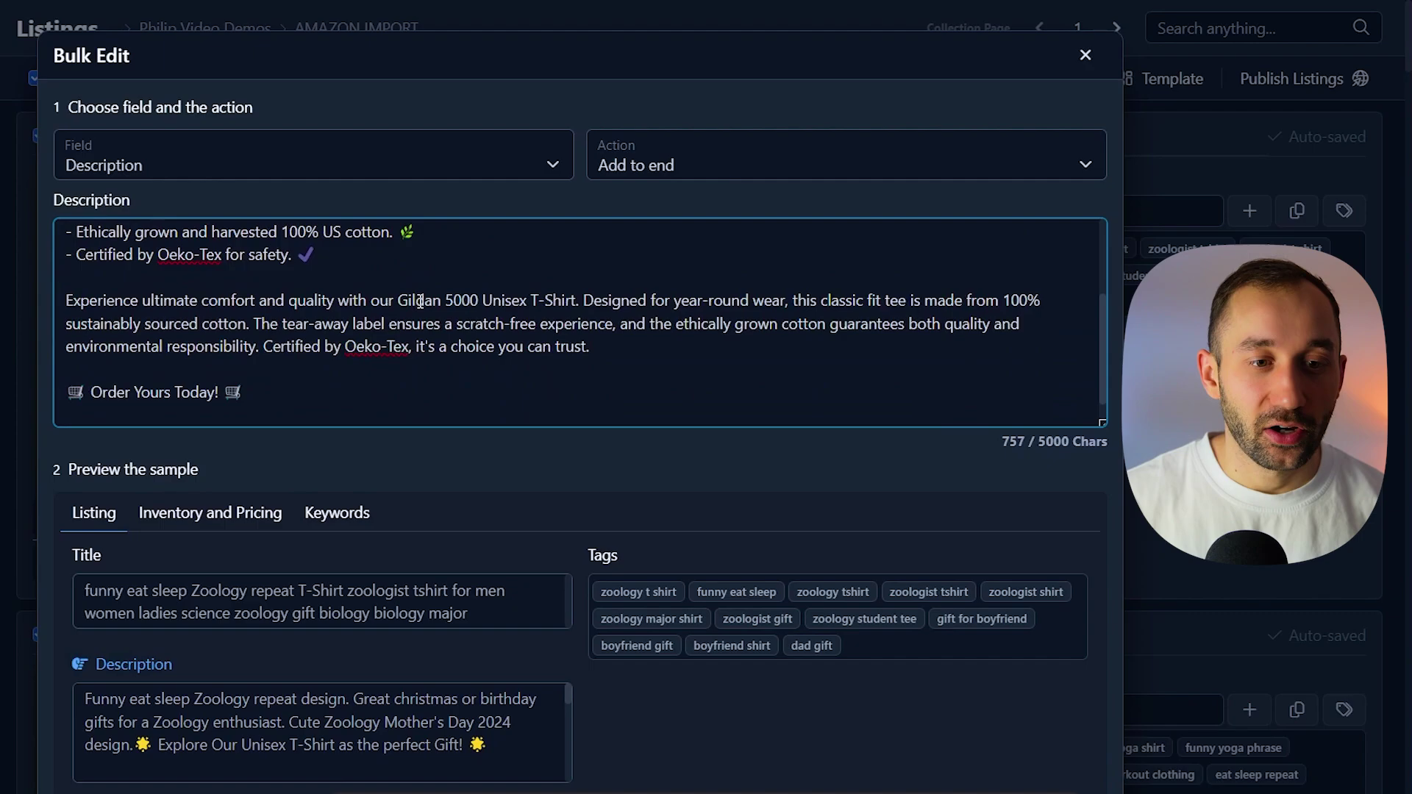
scroll(420, 302, "down", 1)
key("BackSpace")
key("BackSpace")
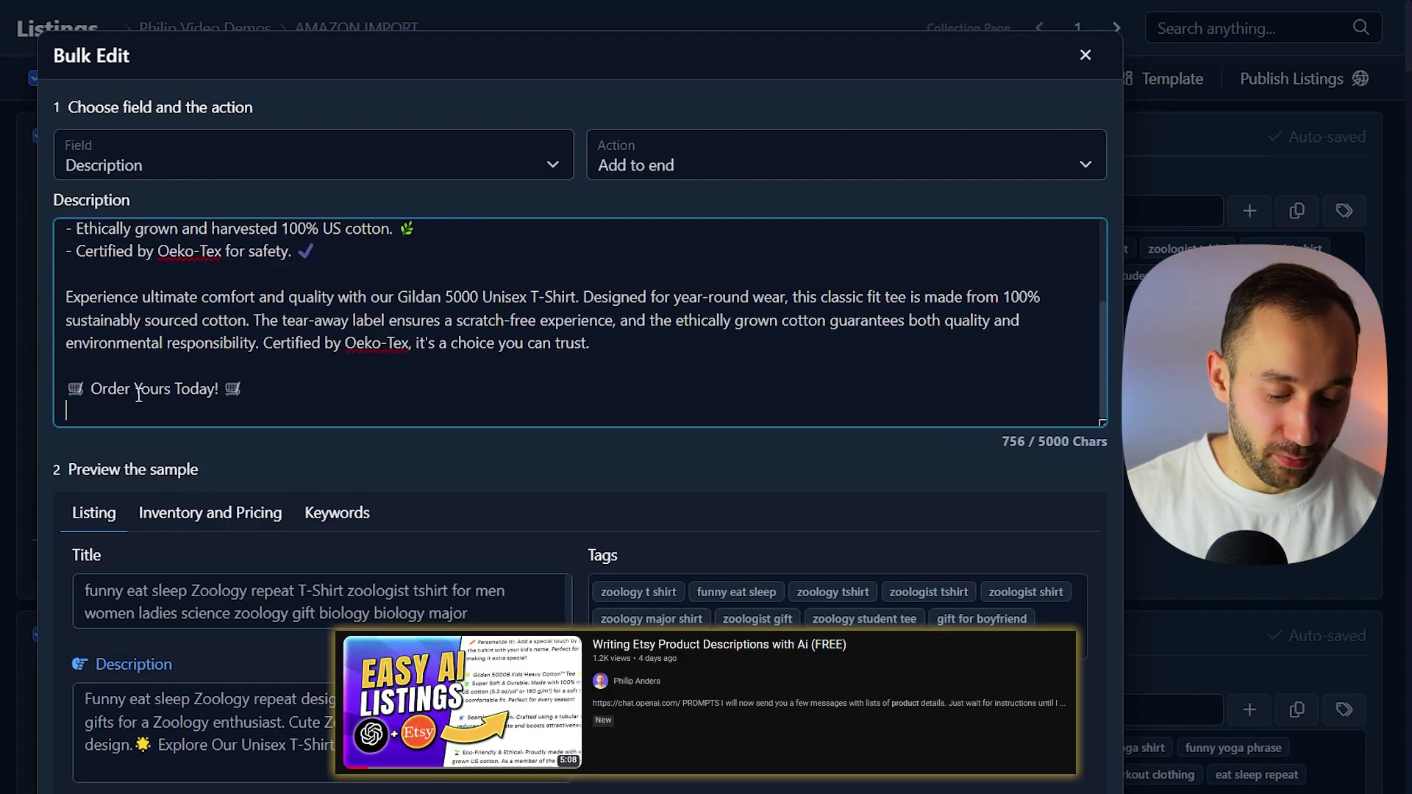
scroll(132, 367, "up", 3)
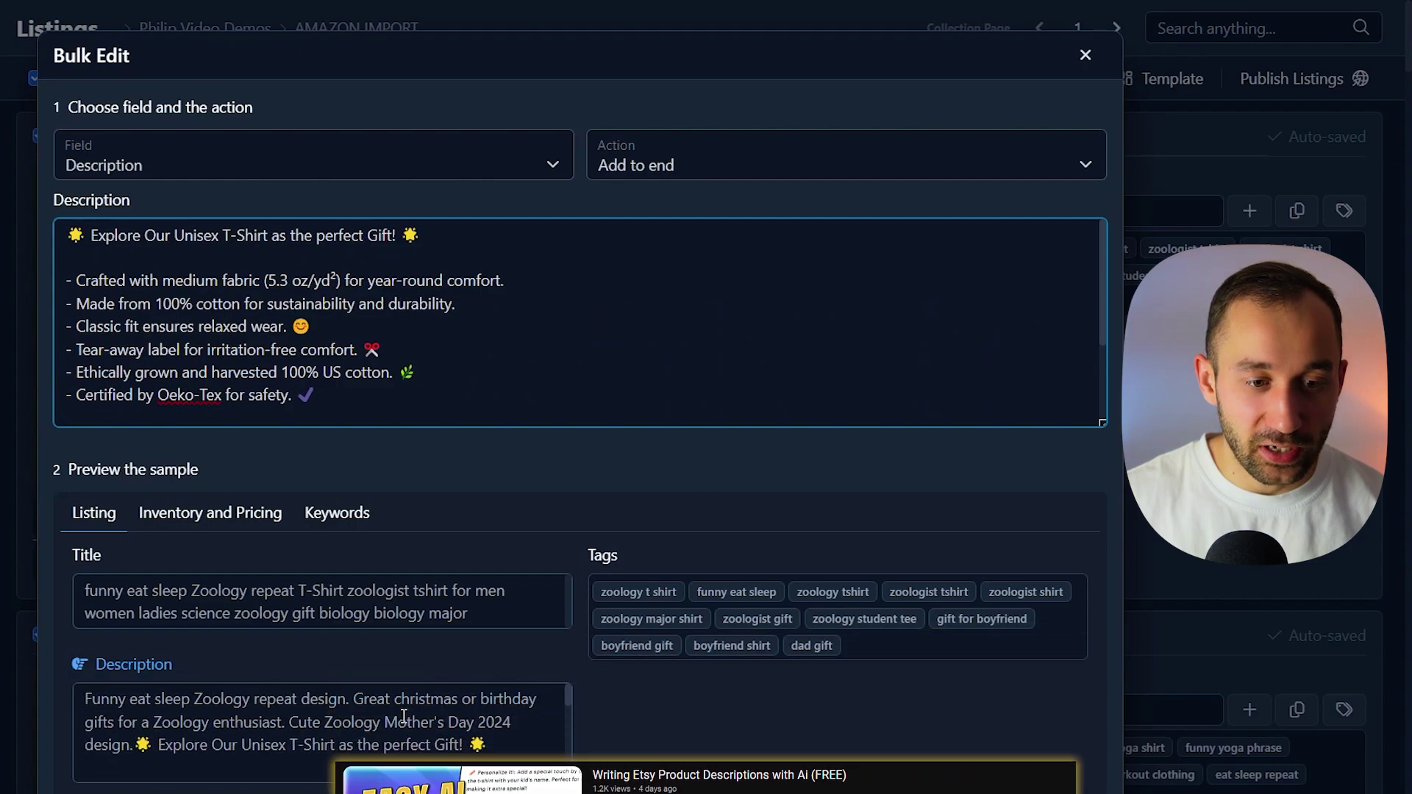
key("Return")
key("Return")
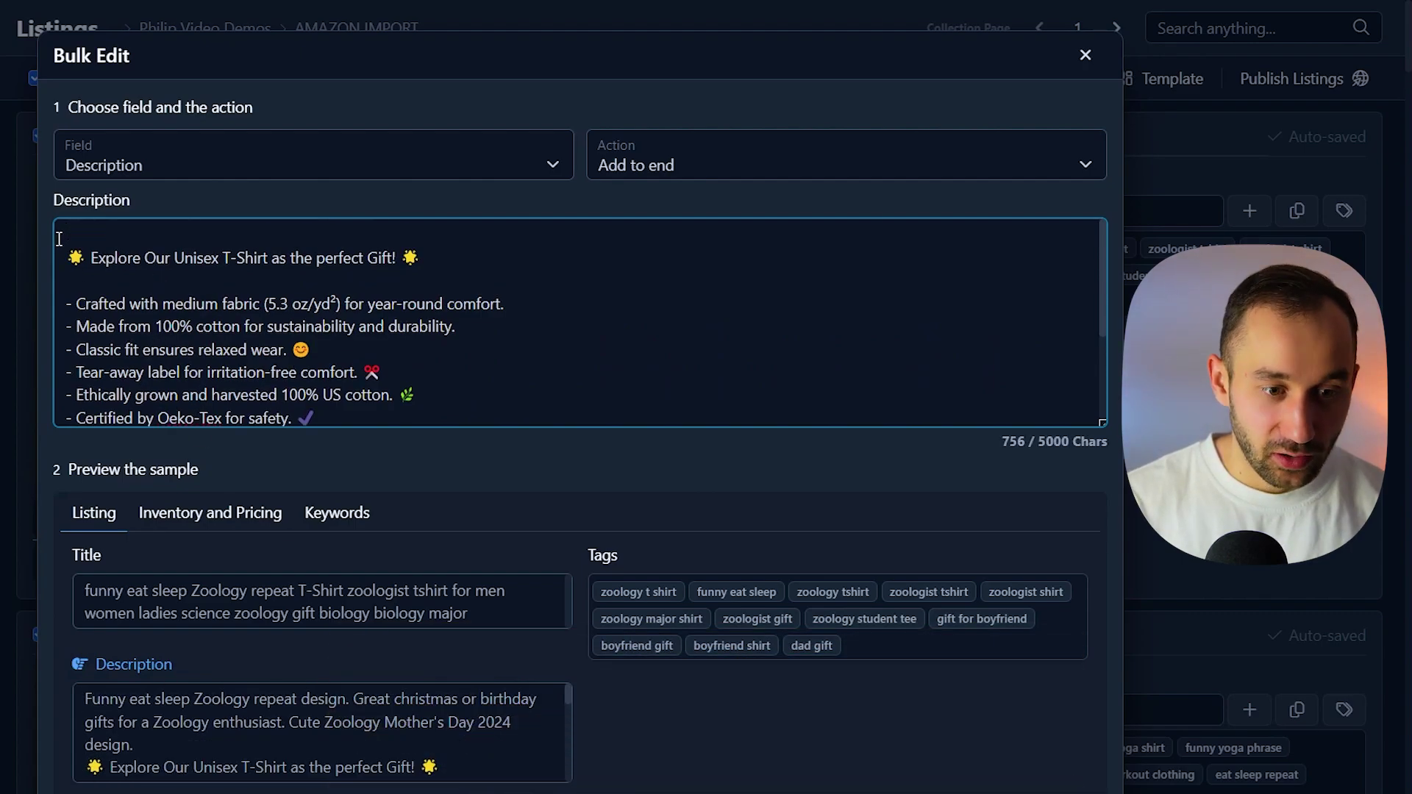
scroll(163, 710, "down", 10)
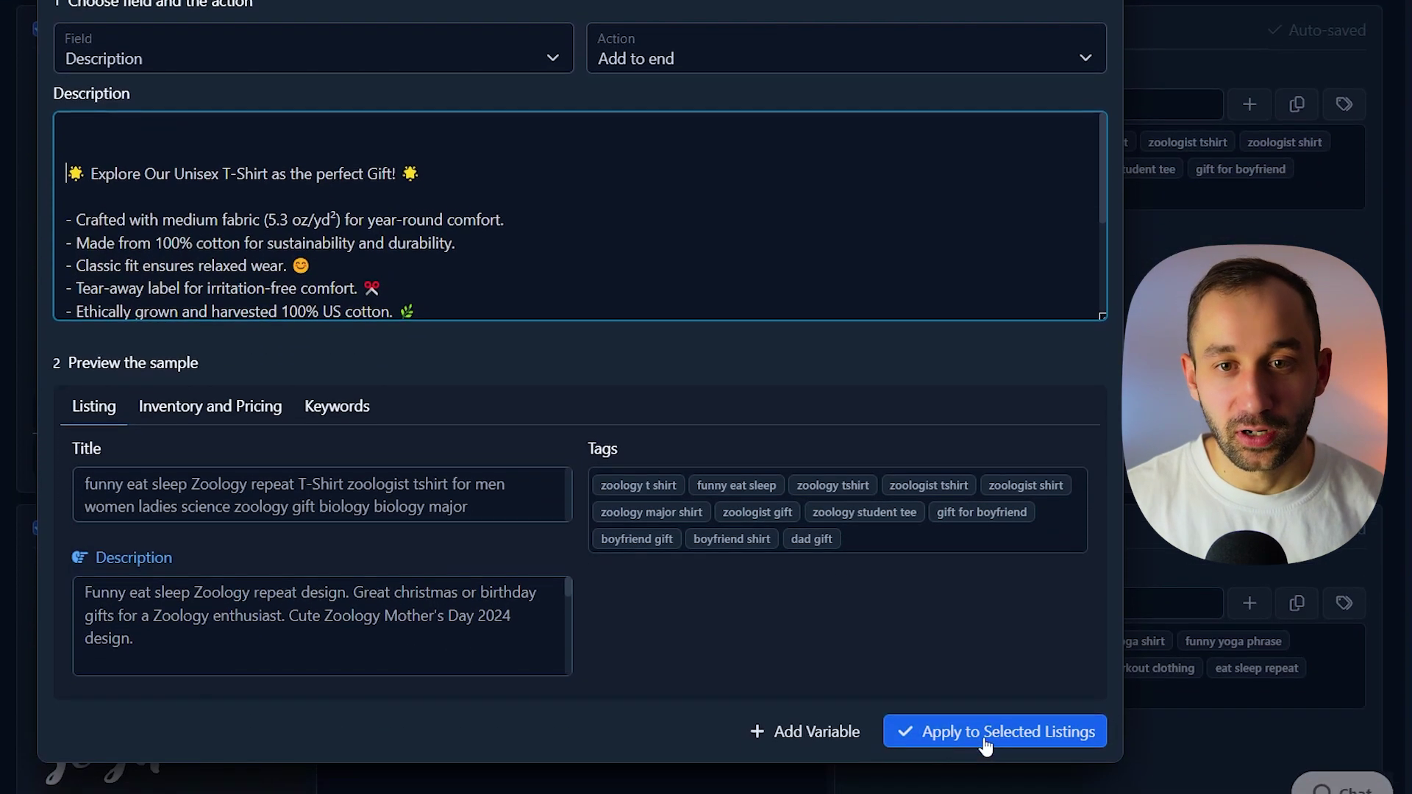
left_click(946, 735)
left_click(731, 45)
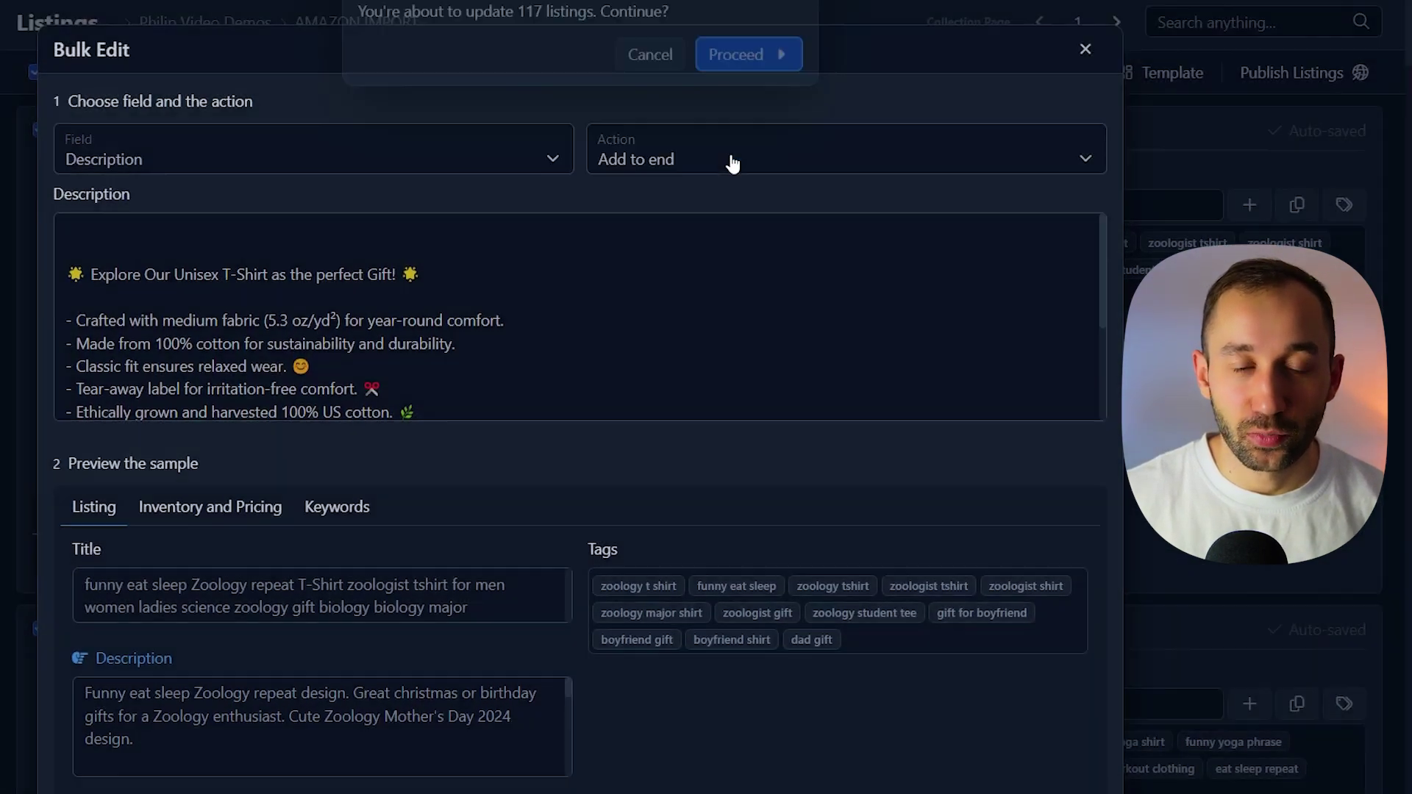
scroll(919, 453, "down", 5)
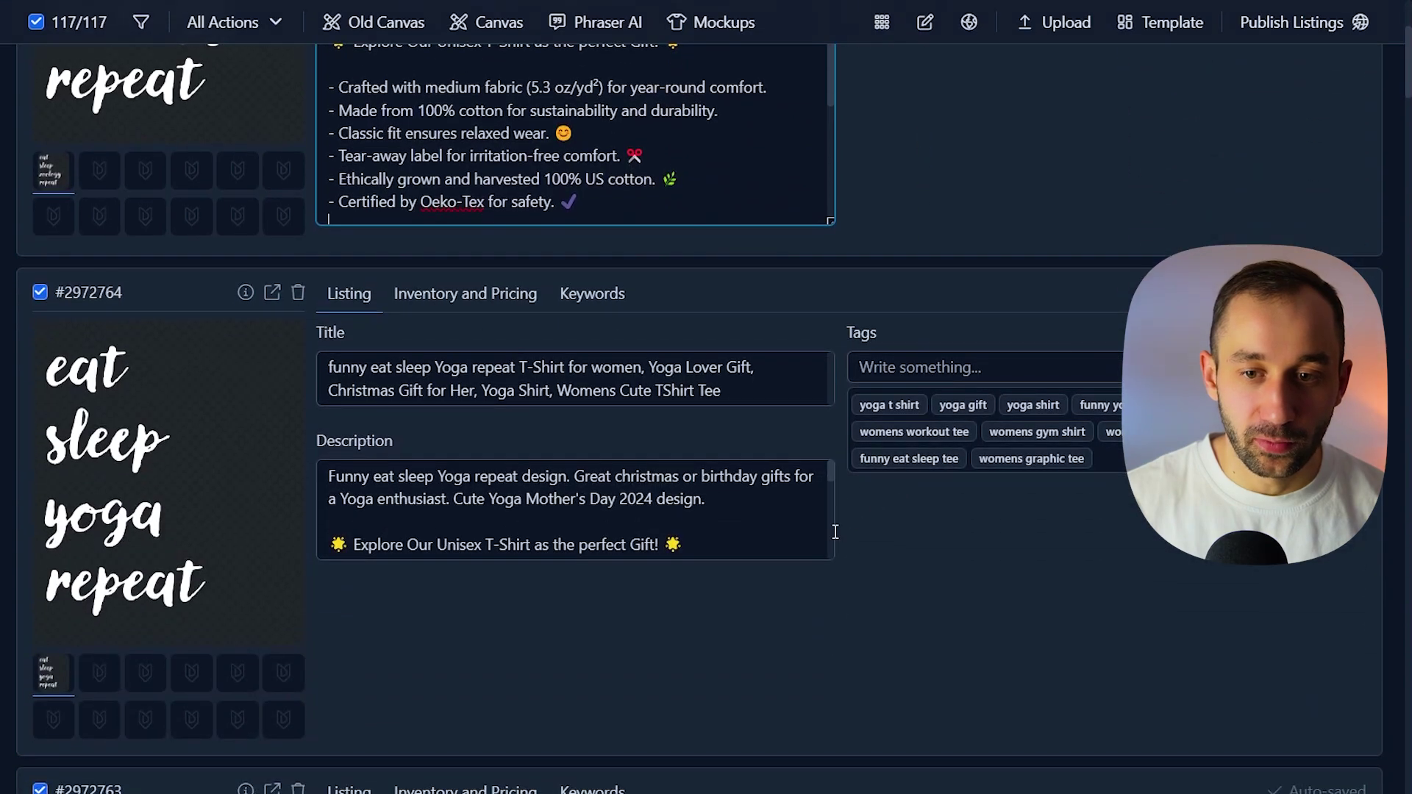
left_click(830, 555)
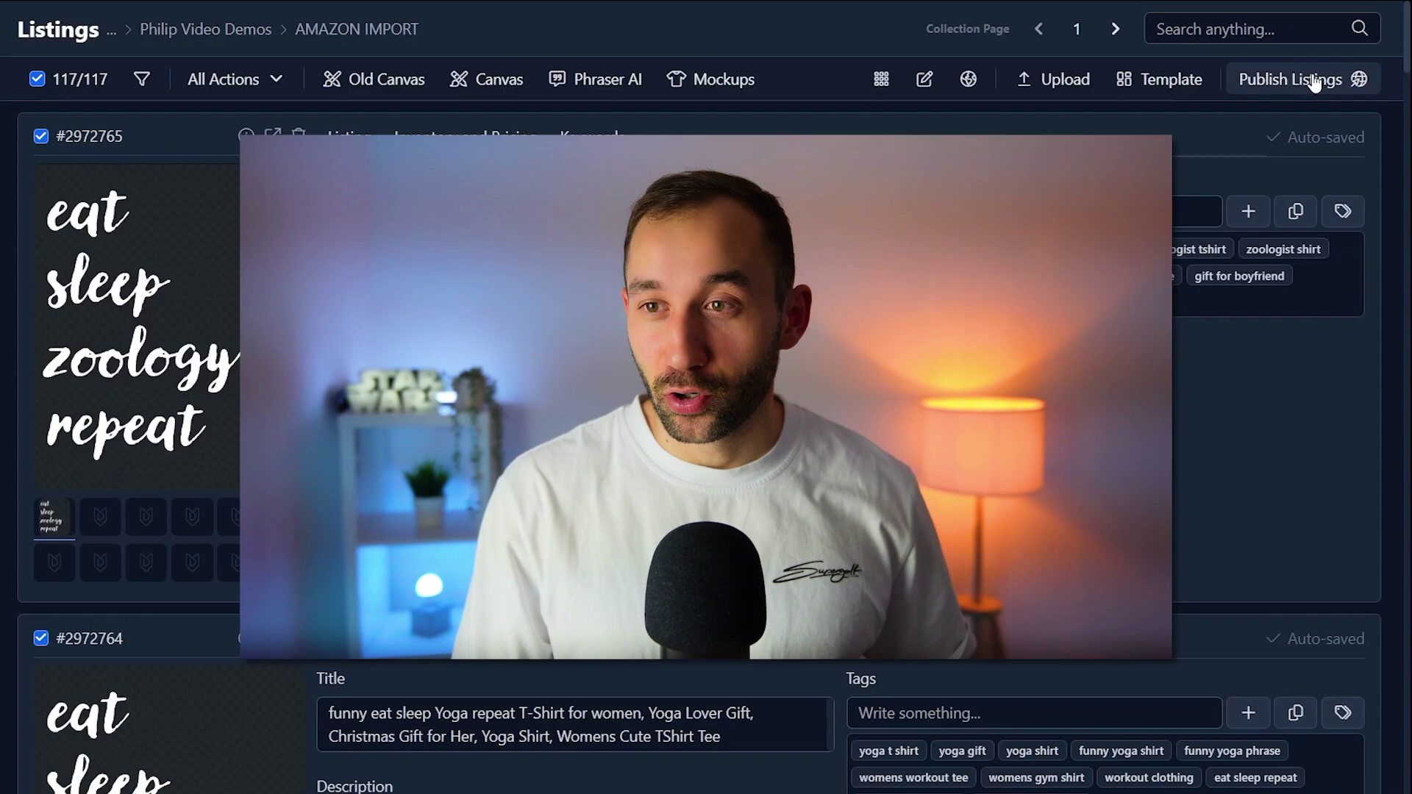
- Glance at the mockup options, then start publishing the selected listings as Products
left_click(735, 87)
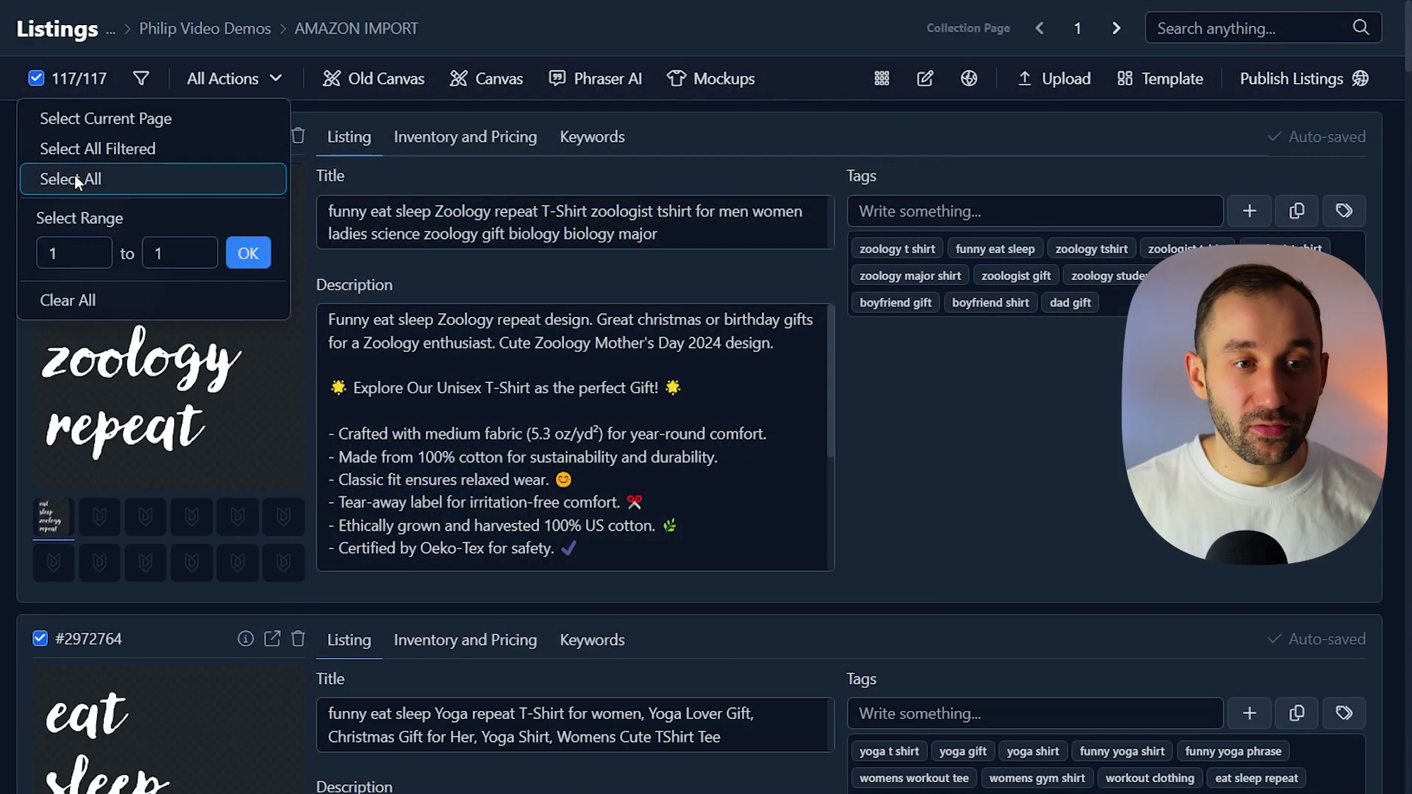
left_click(76, 181)
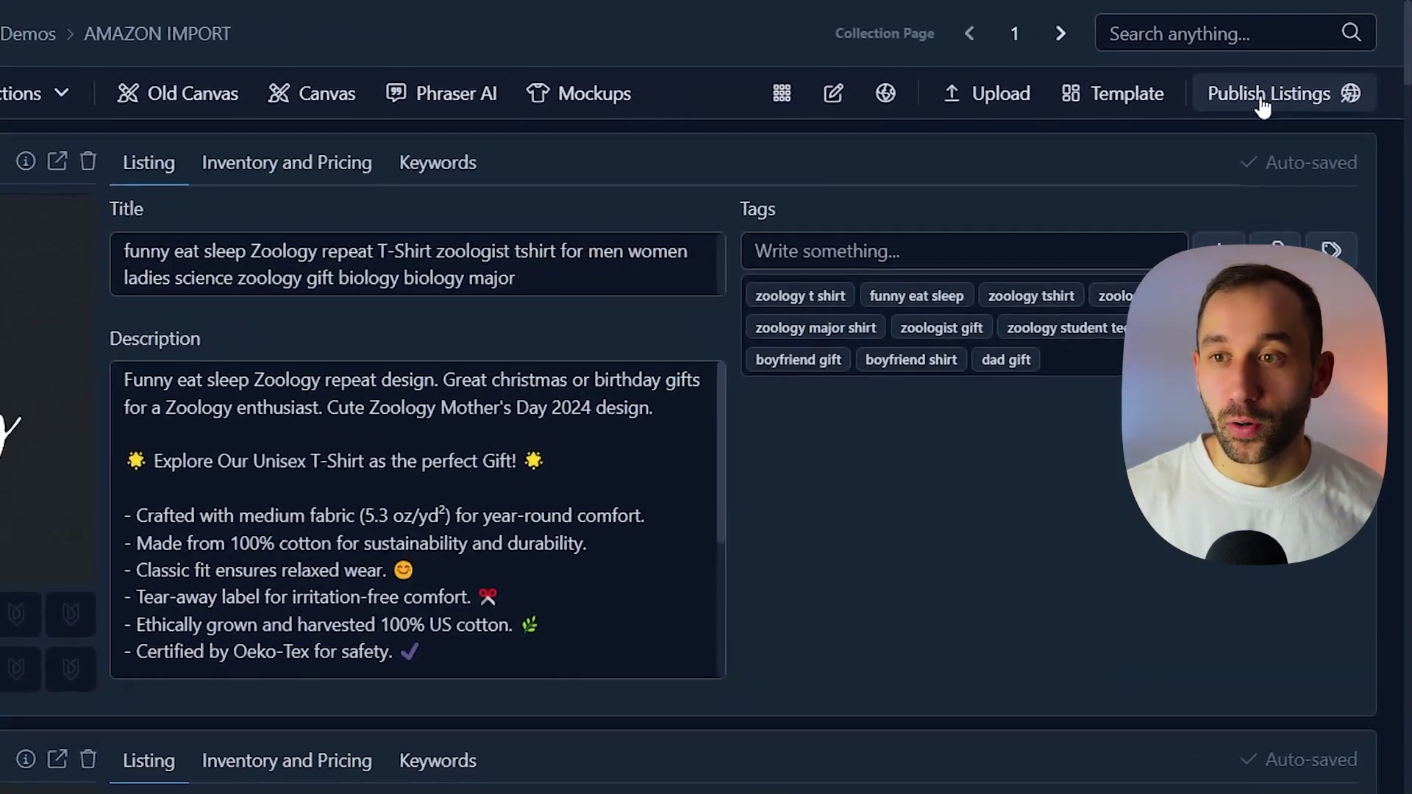
left_click(1291, 86)
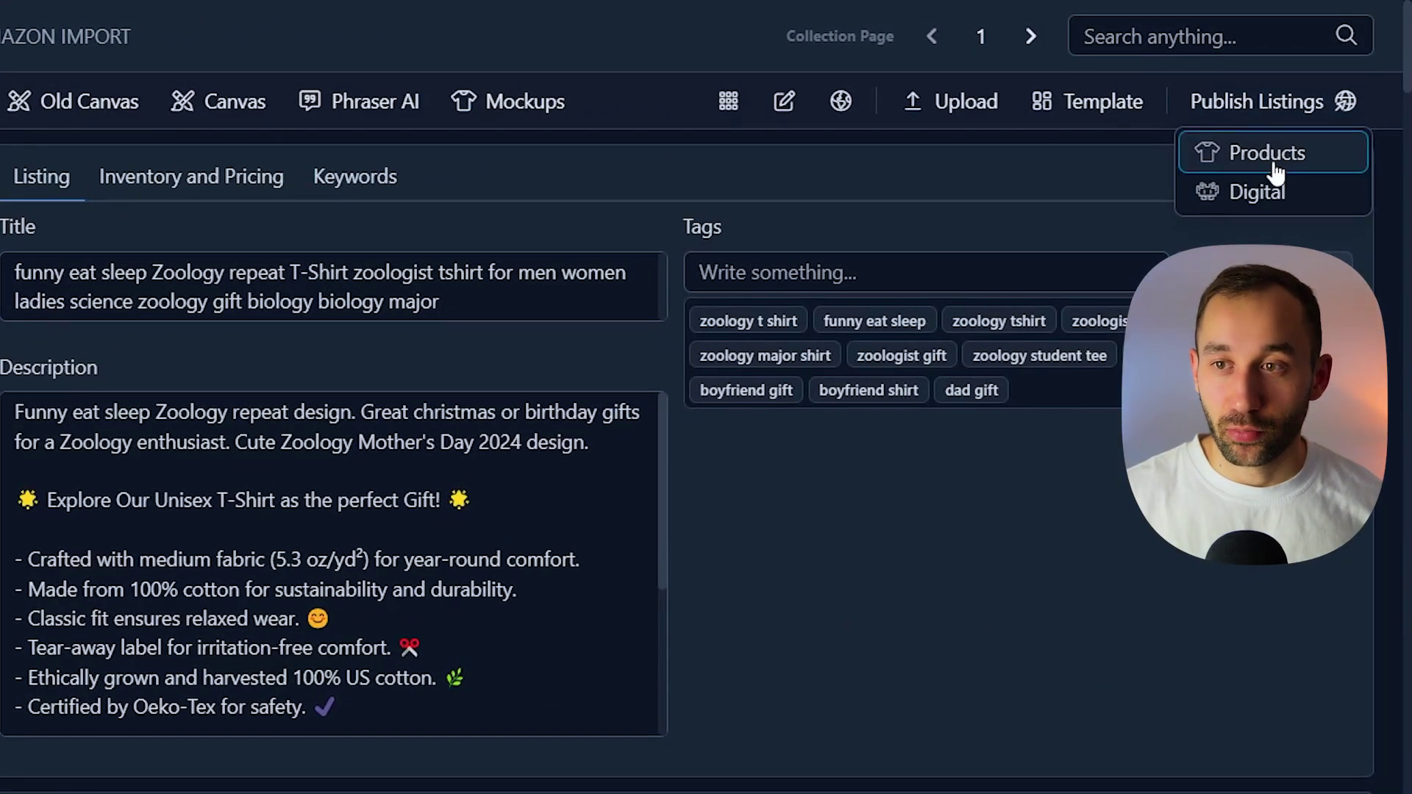
left_click(1274, 154)
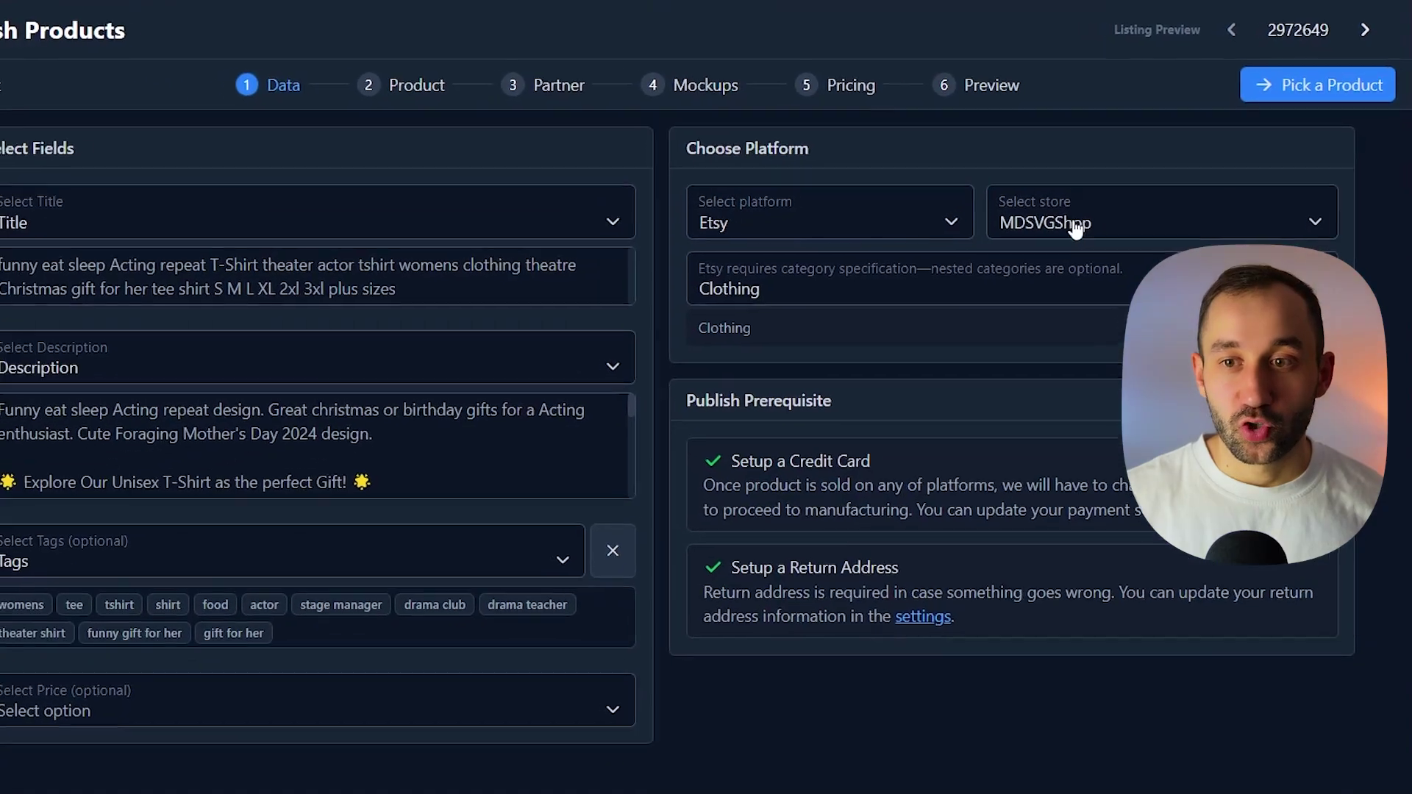
- Publish to the MDSVGShop store with the men's Gildan 5000 T-shirt printed by partner MyDesigns
left_click(1110, 221)
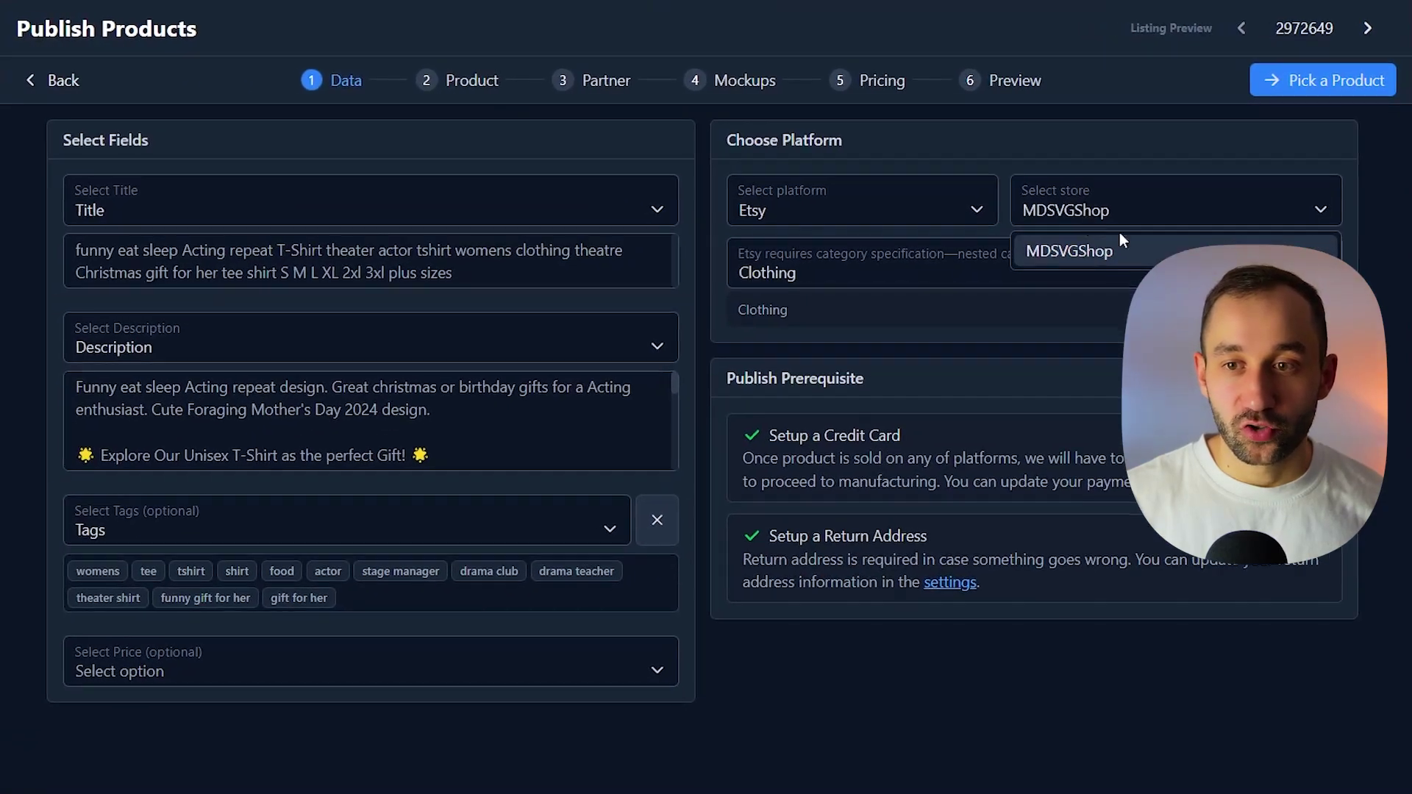
left_click(1119, 242)
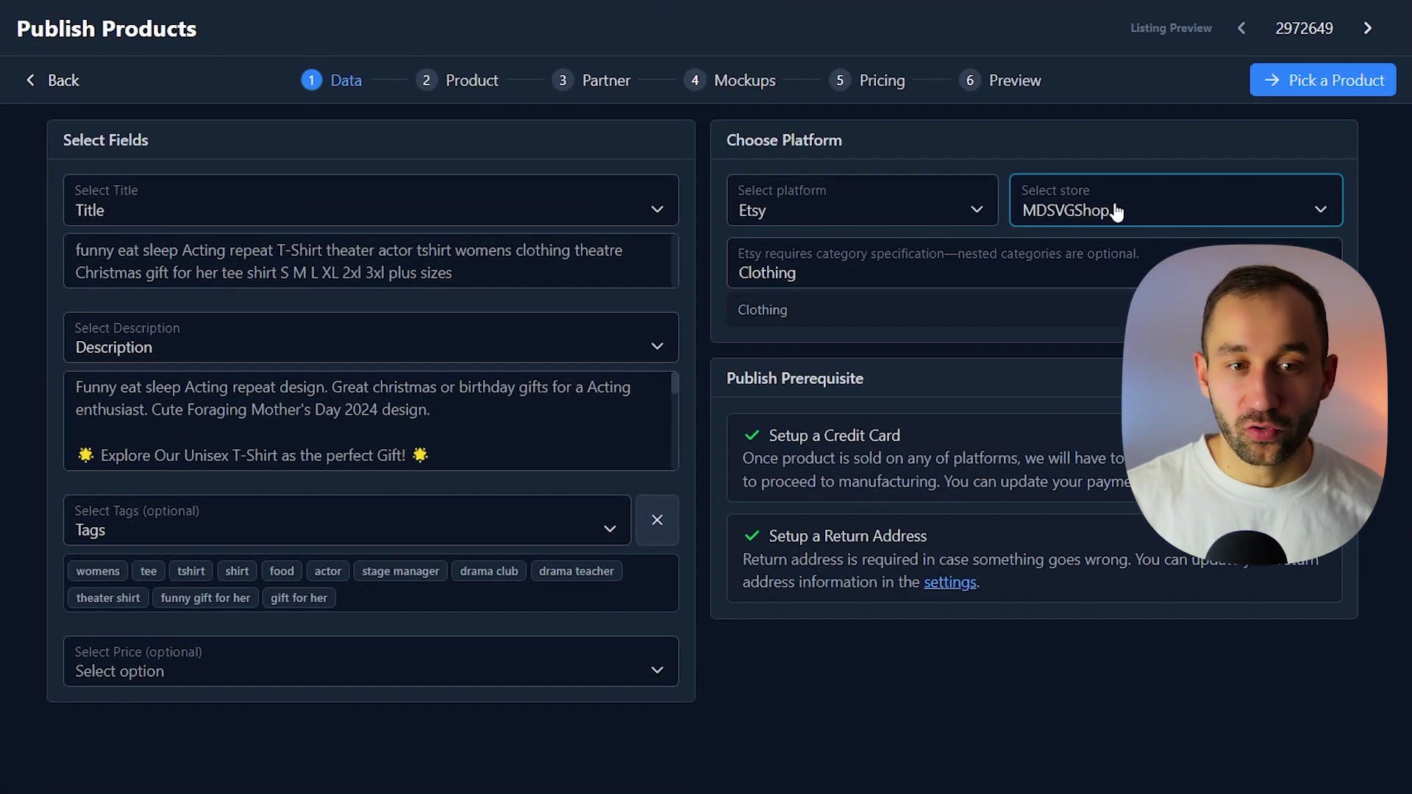
left_click(1306, 90)
left_click(529, 134)
type("5000")
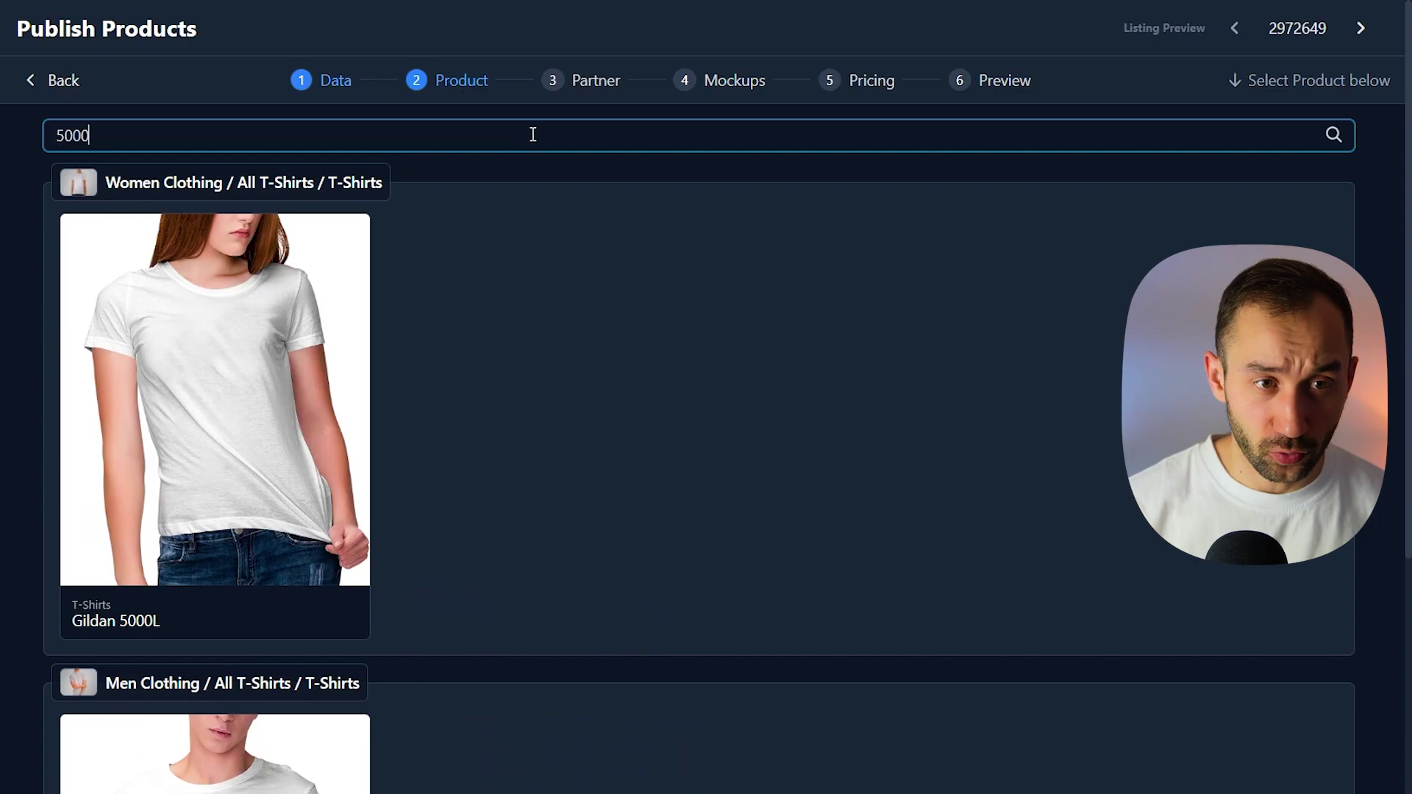
scroll(533, 134, "down", 3)
left_click(276, 620)
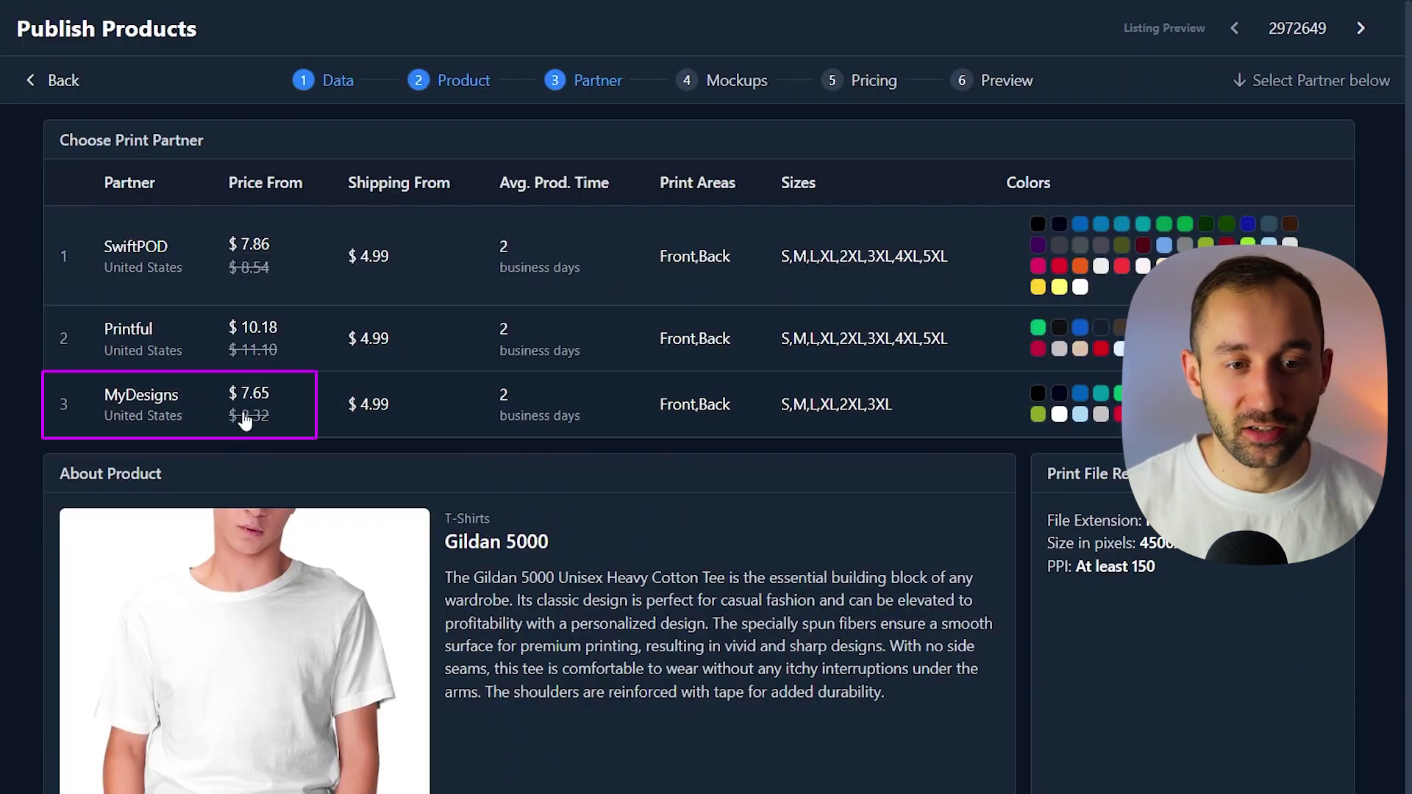
left_click_drag(260, 417, 266, 420)
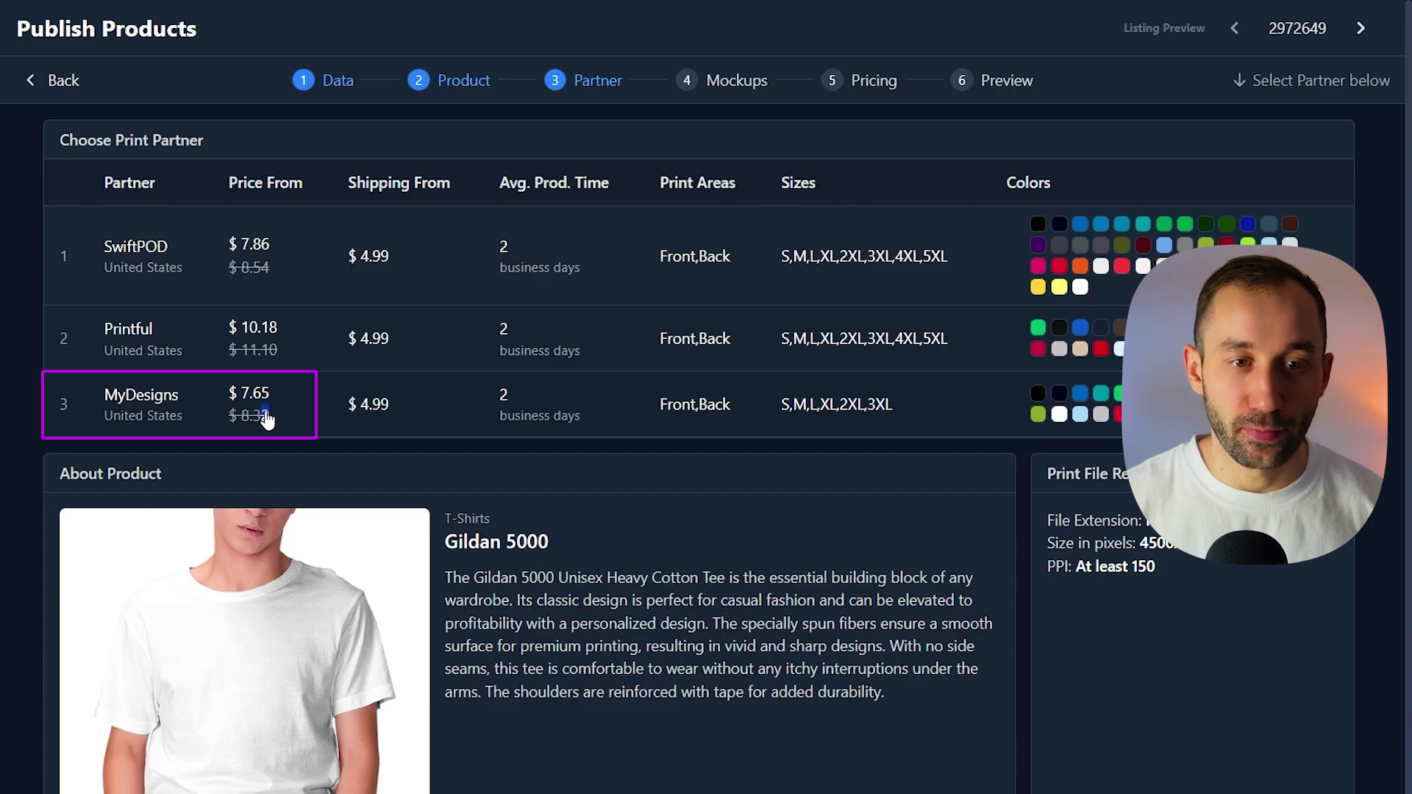
left_click(267, 418)
- Add Navy, Dark Heather and Maroon to the Gildan 5000 shirt colours
left_click(791, 467)
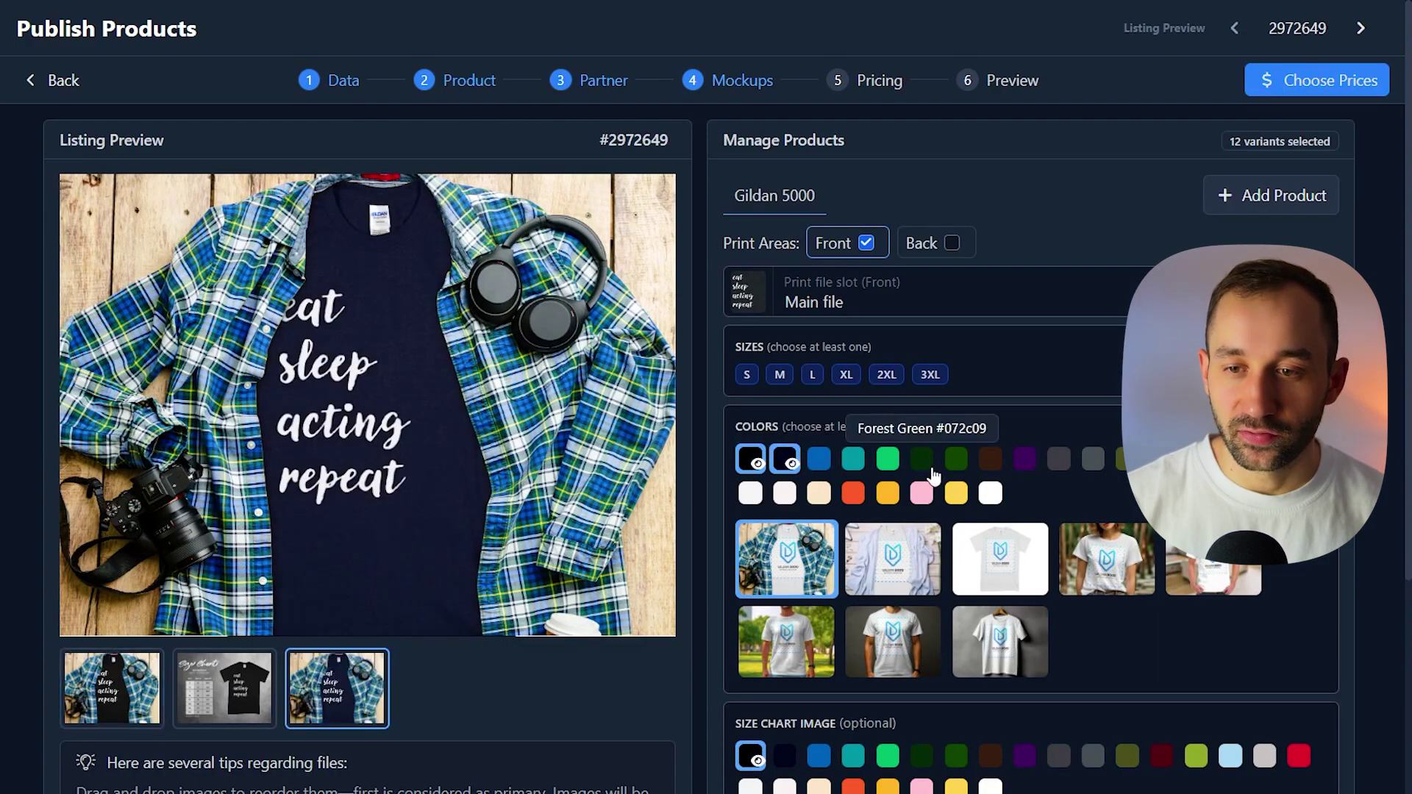
left_click(1066, 461)
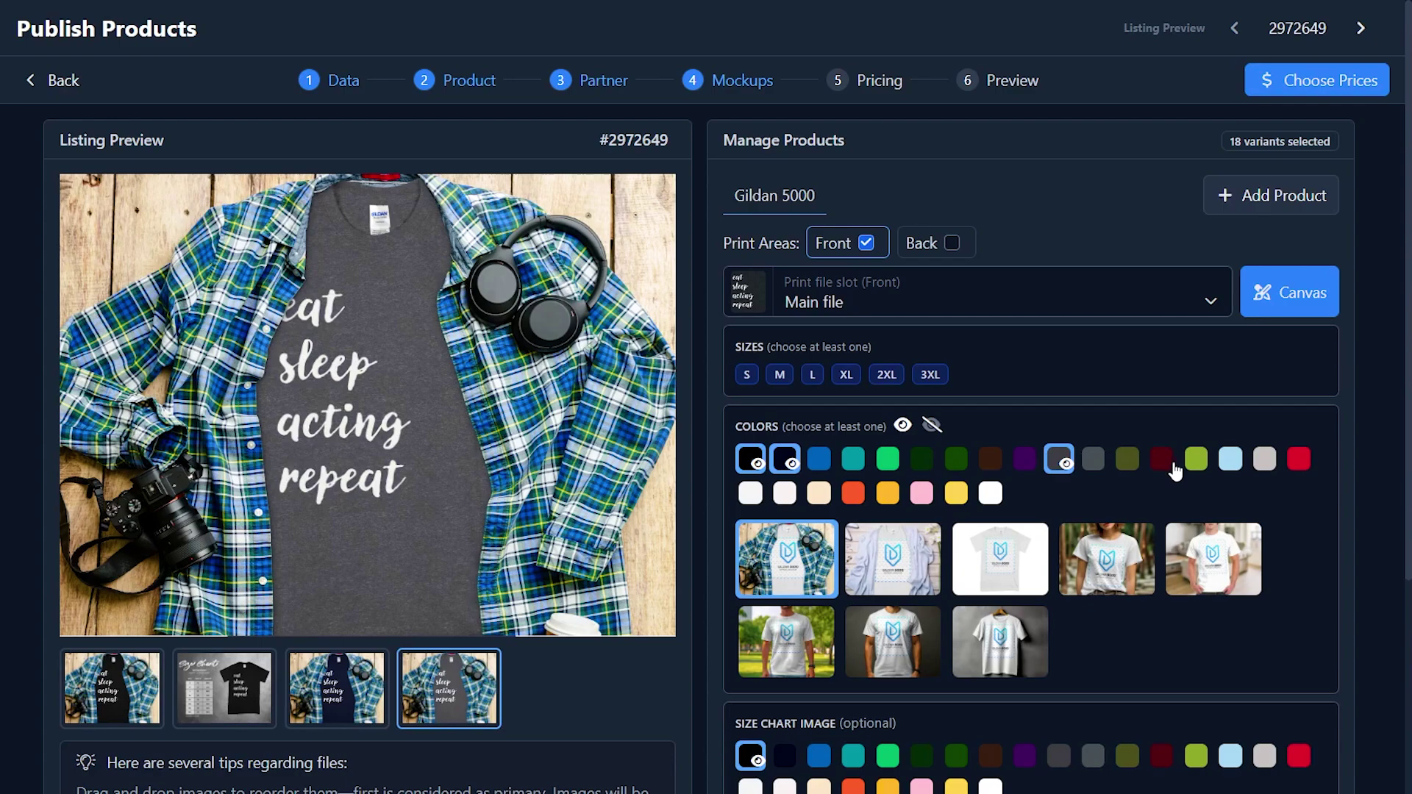
left_click(1161, 459)
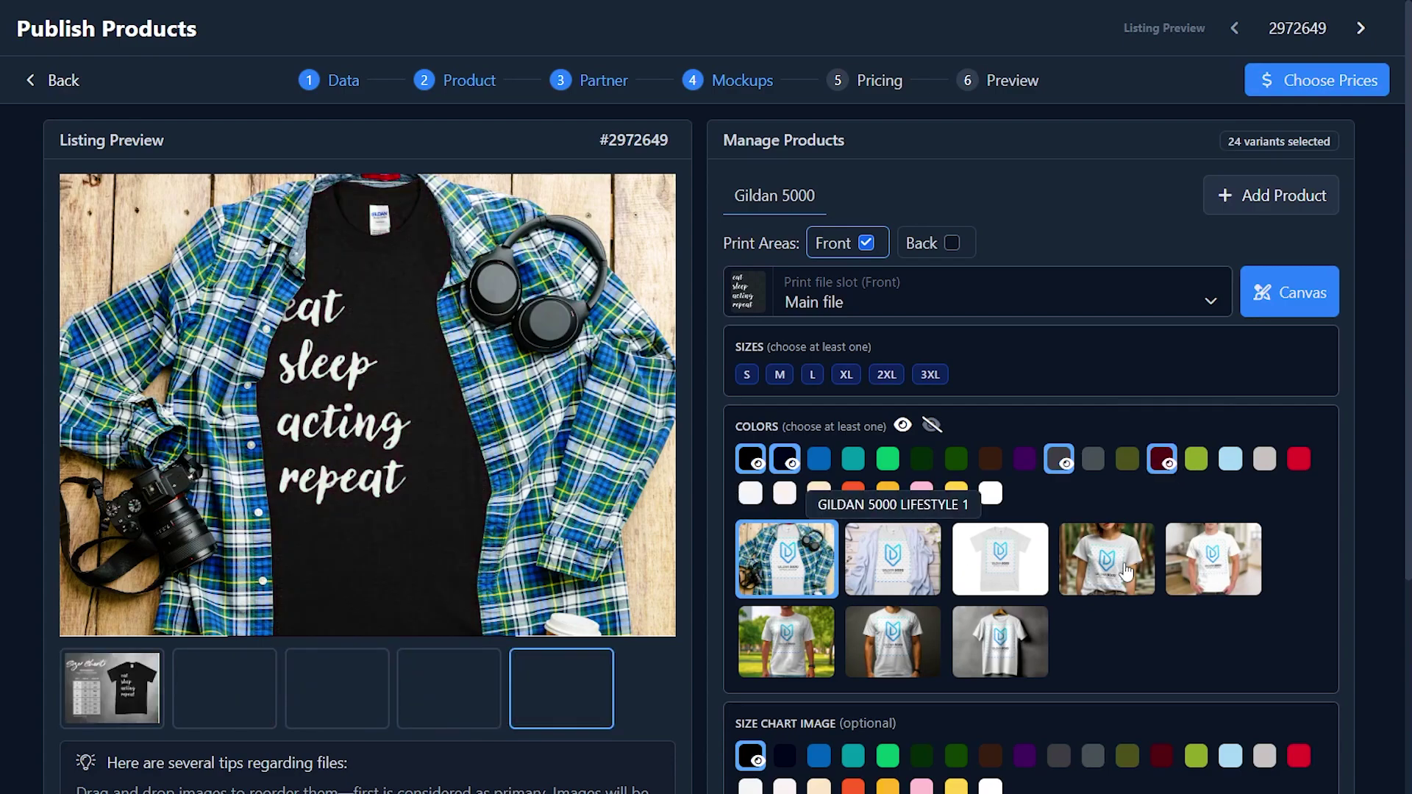
- Include the woman and park model mockups, check the size chart image, and proceed to pricing
left_click(1123, 569)
left_click(800, 647)
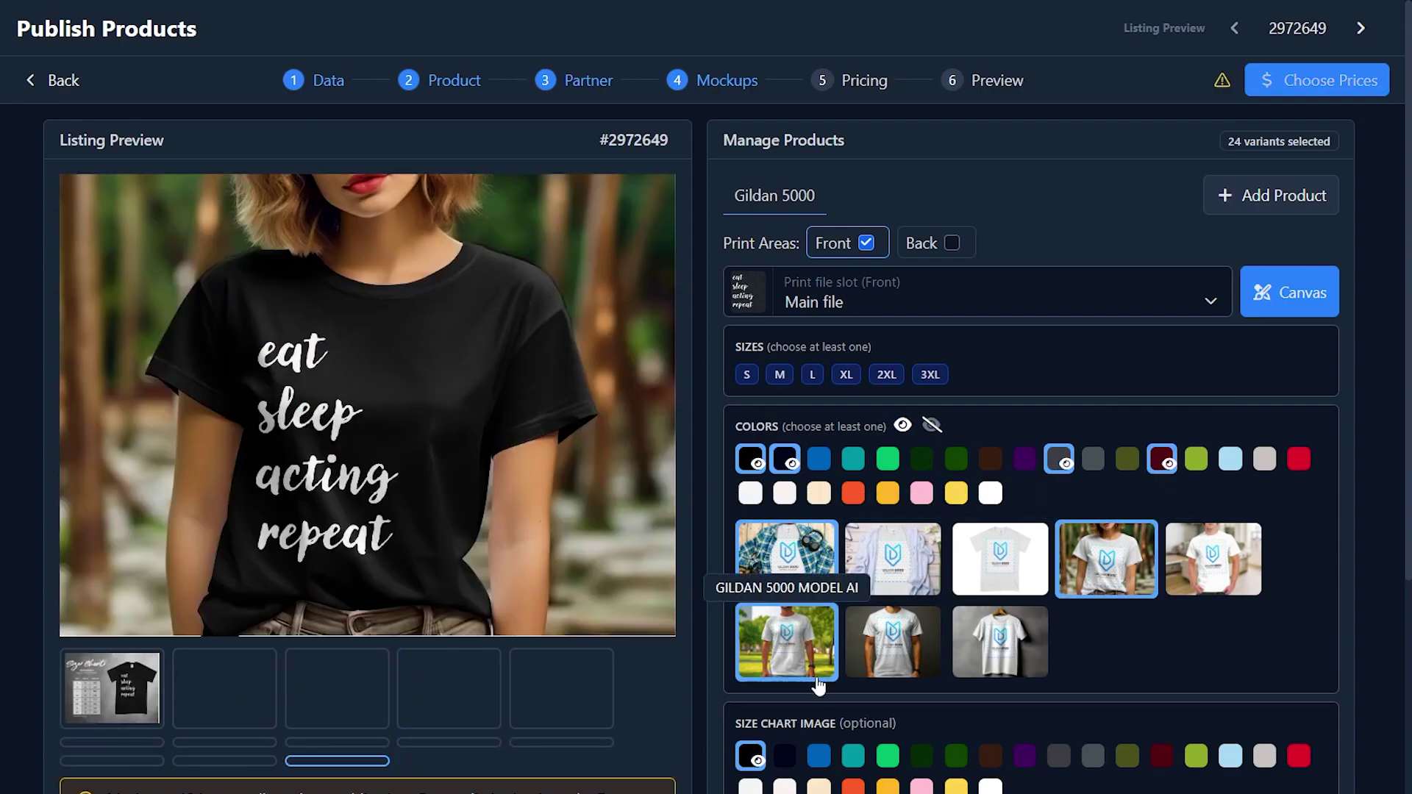
scroll(114, 632, "down", 1)
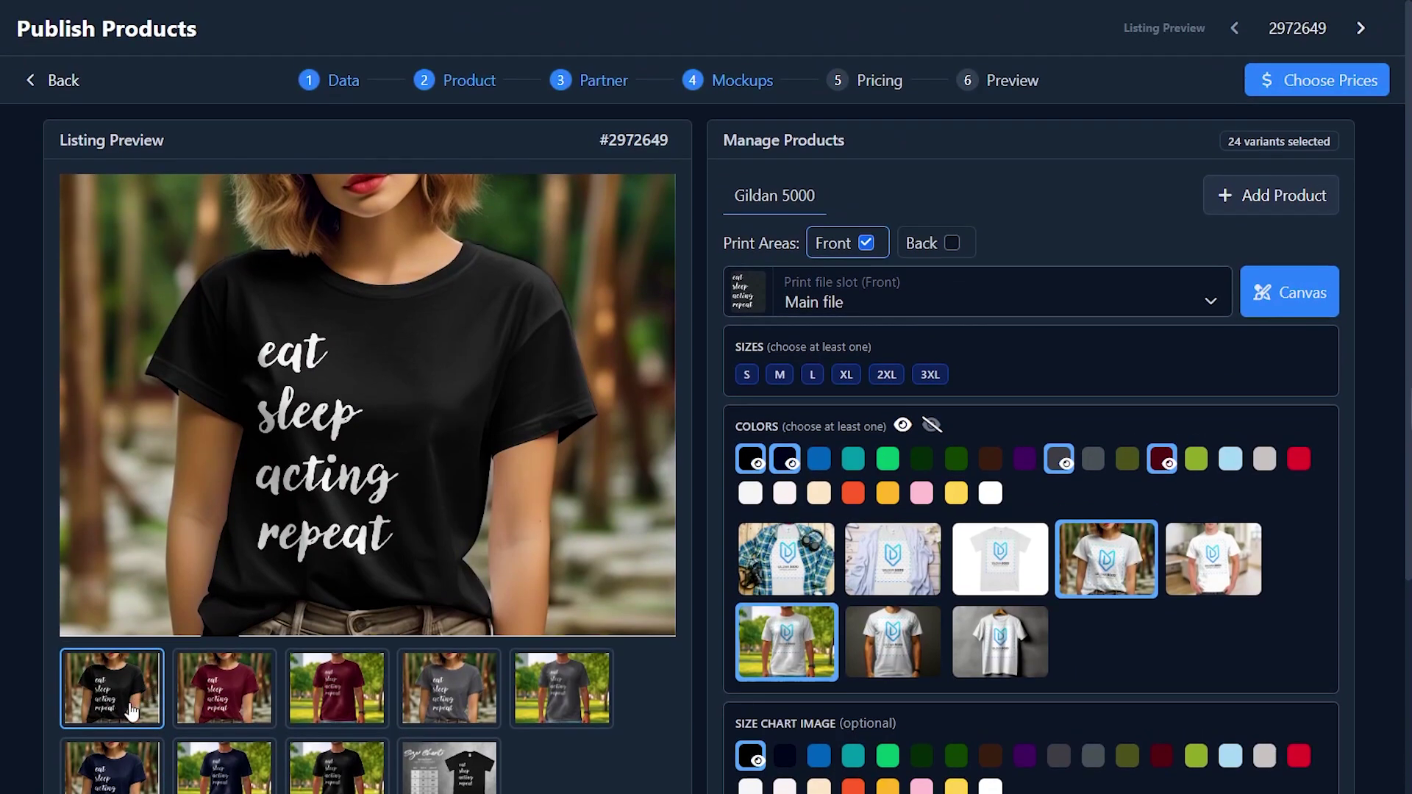
left_click(448, 690)
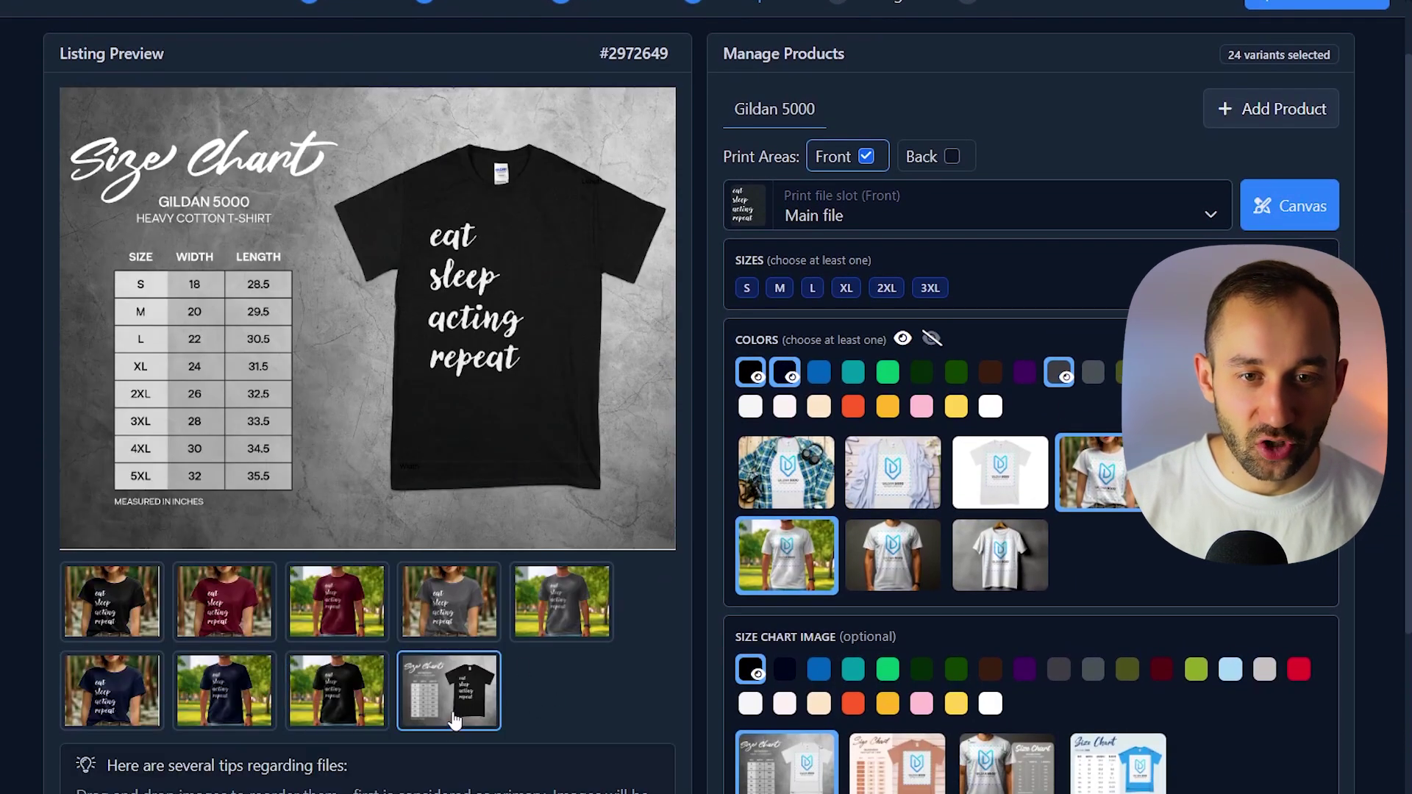
scroll(456, 725, "up", 1)
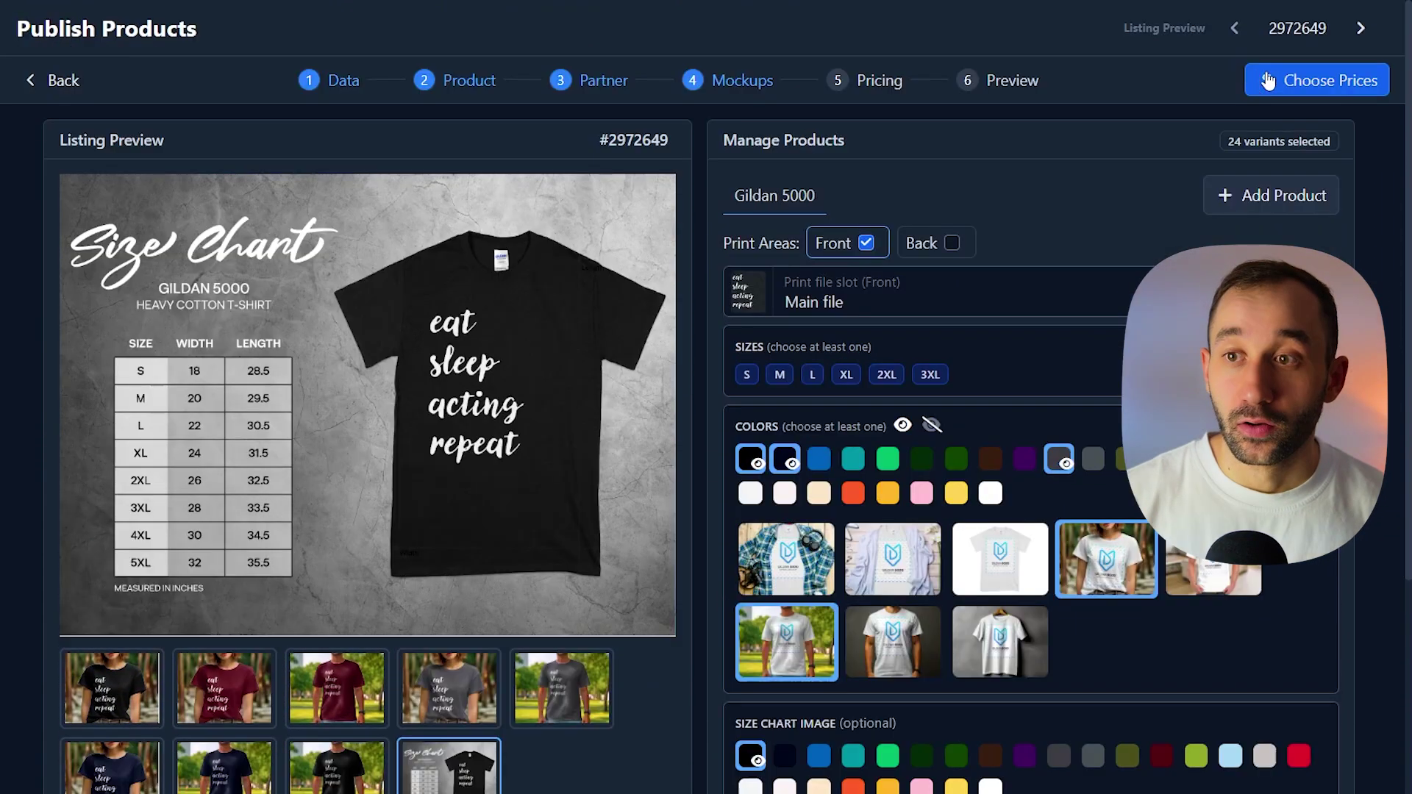
left_click(1346, 78)
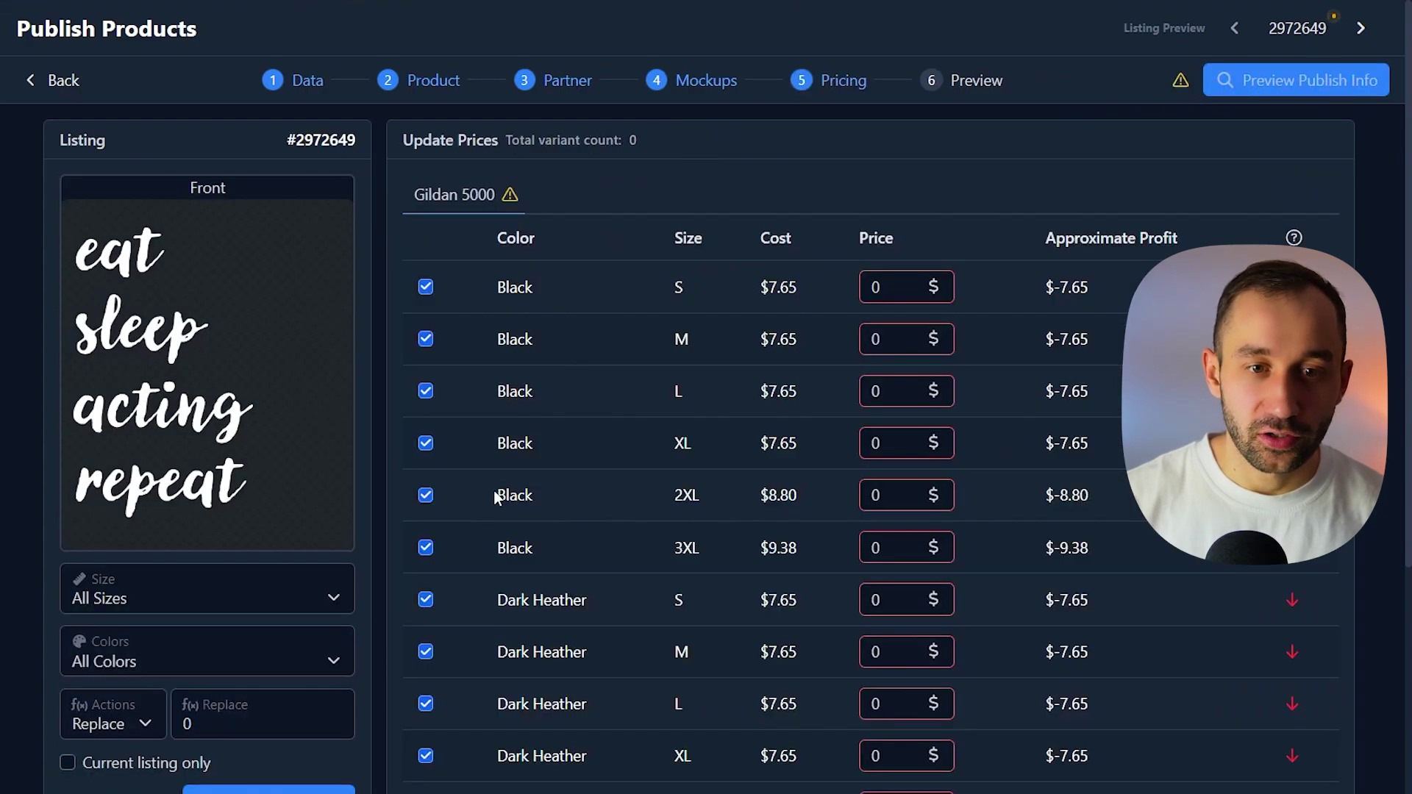
scroll(493, 490, "down", 1)
- Set every Gildan 5000 variant's price to 22.99
left_click(162, 636)
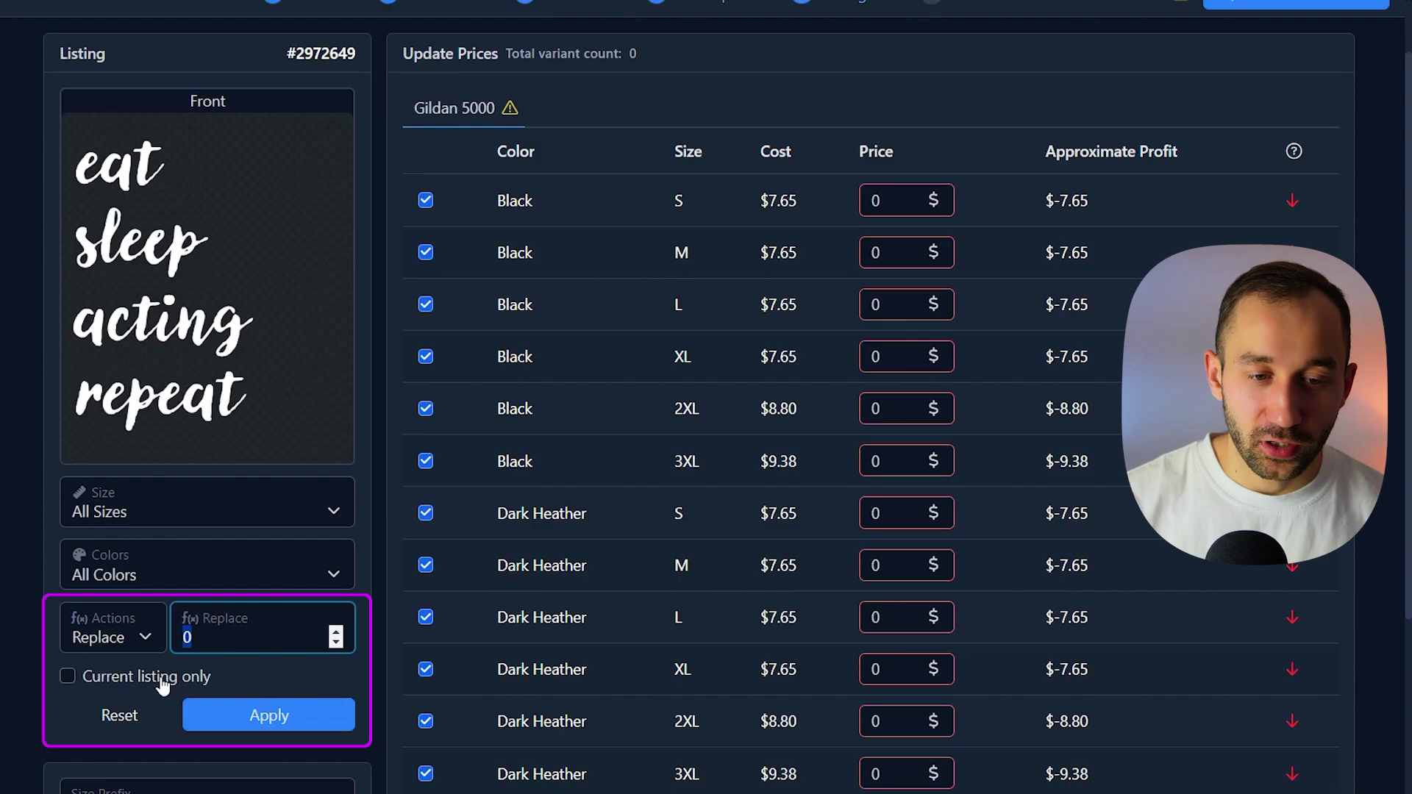
type("22")
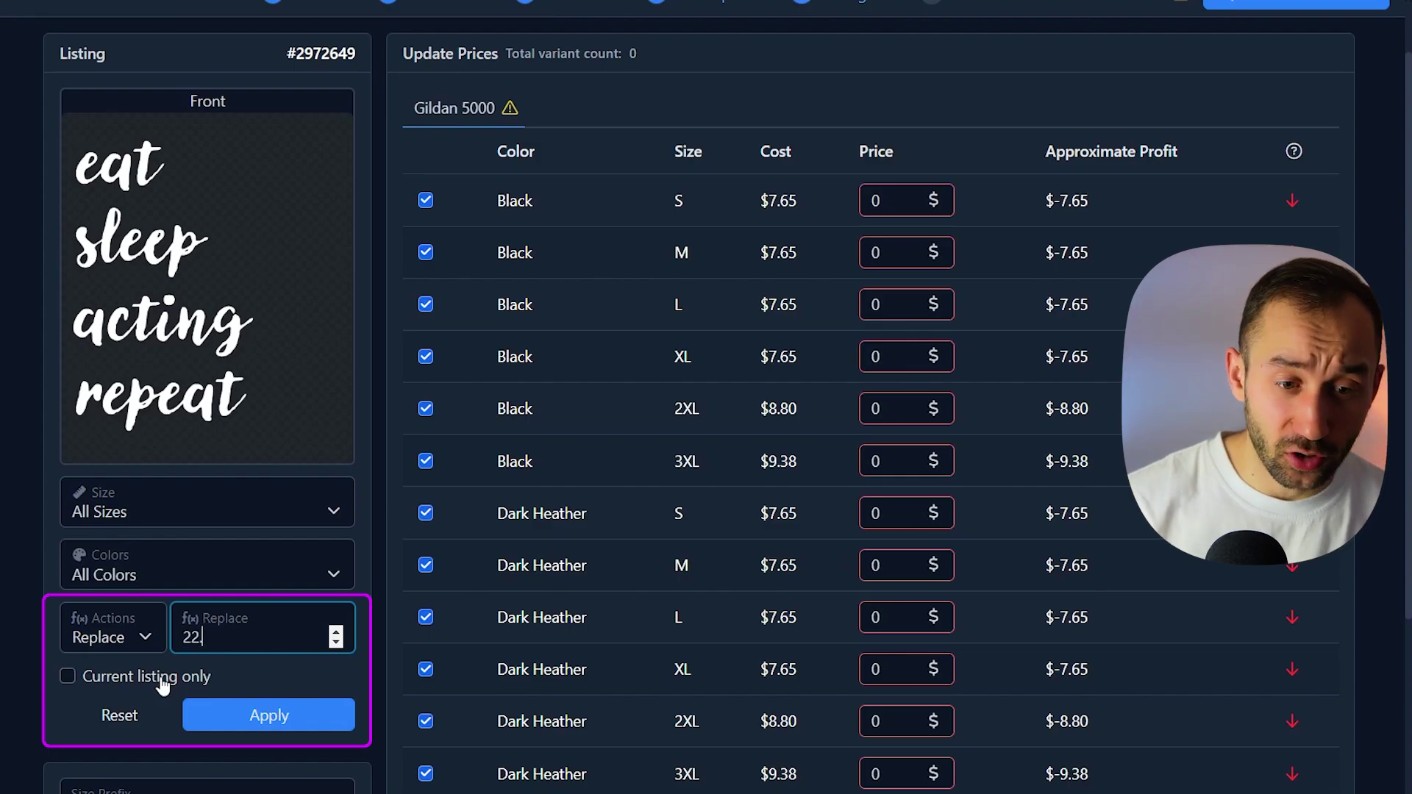
type(".99")
left_click(269, 715)
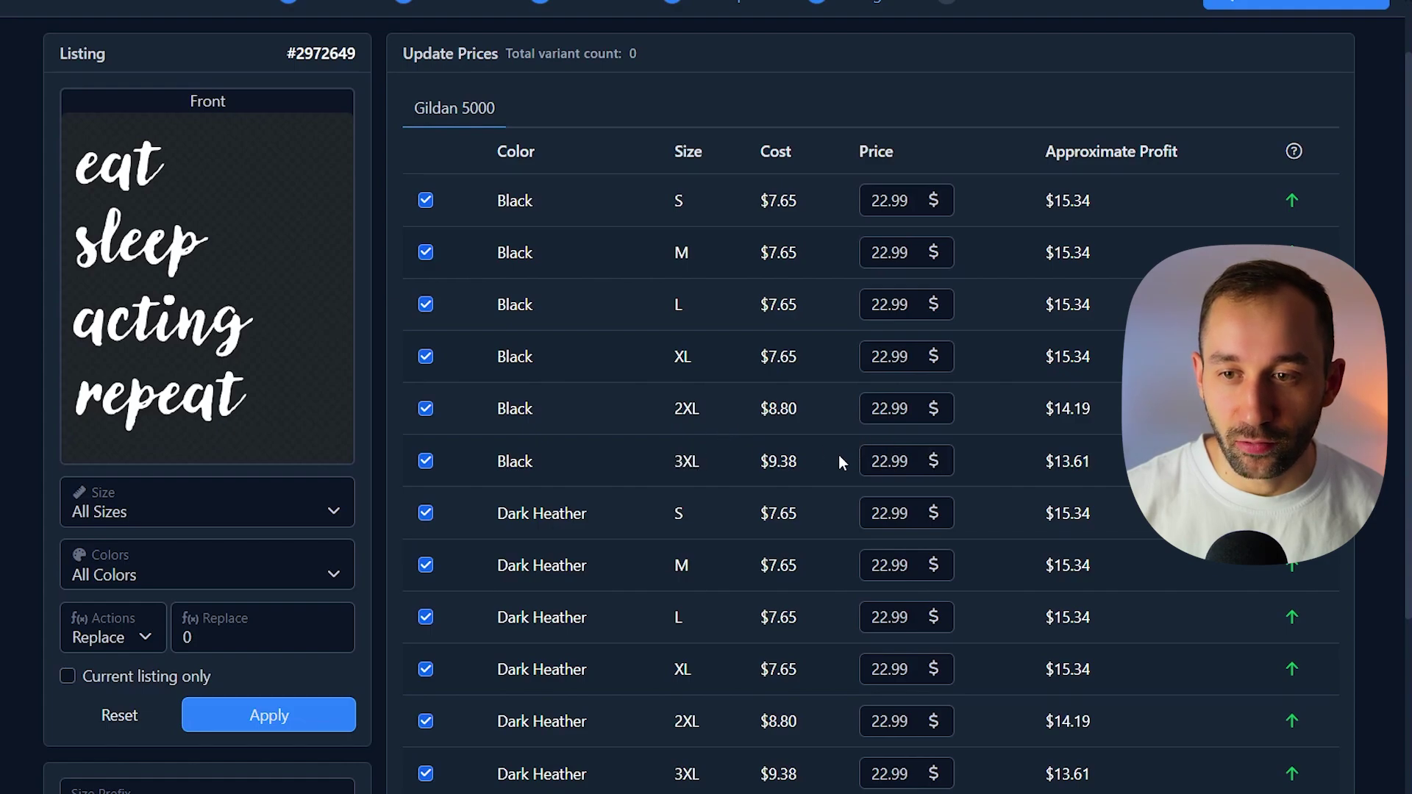
- Price the 2XL variants at 23.99 and the 3XL variants at 24.99
left_click(213, 515)
left_click(206, 695)
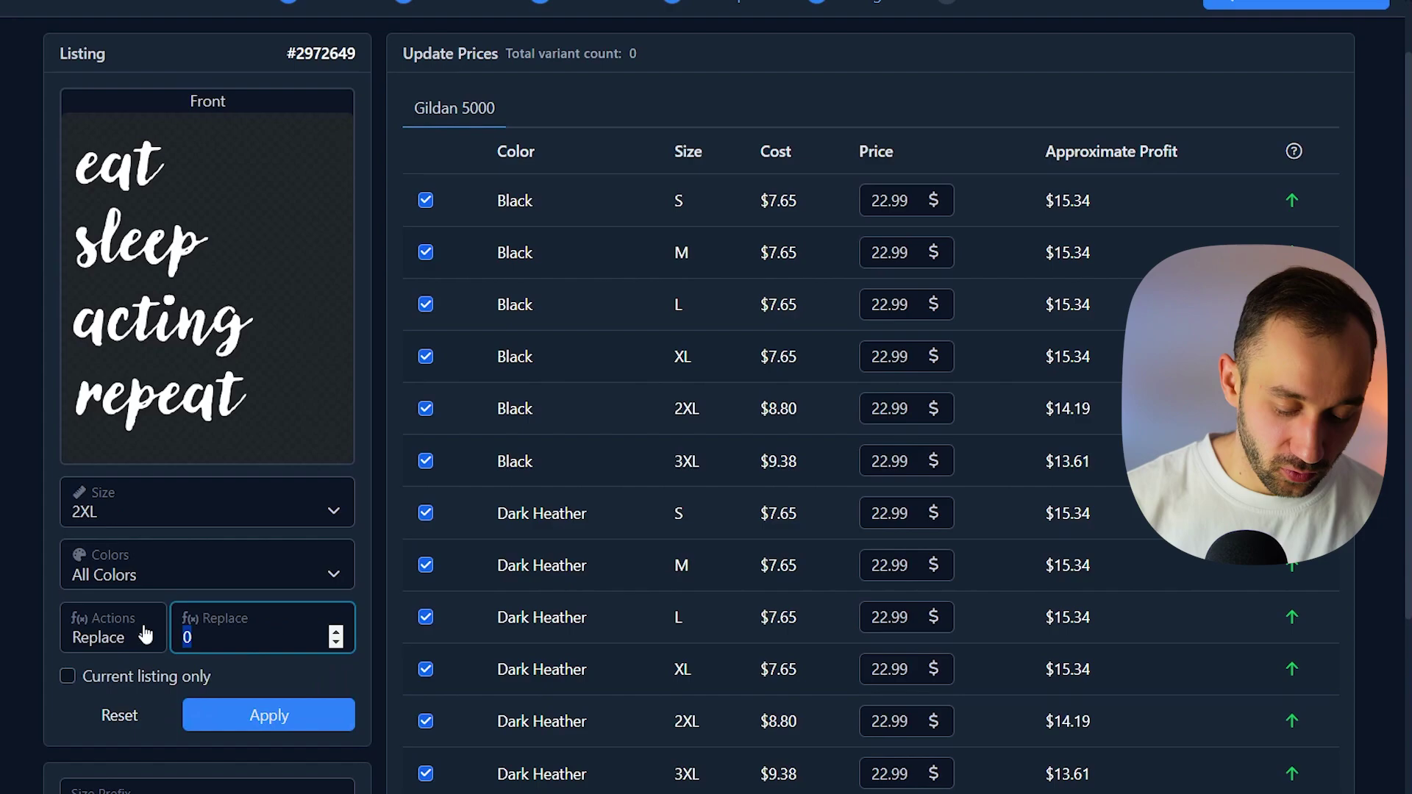
type("23.99")
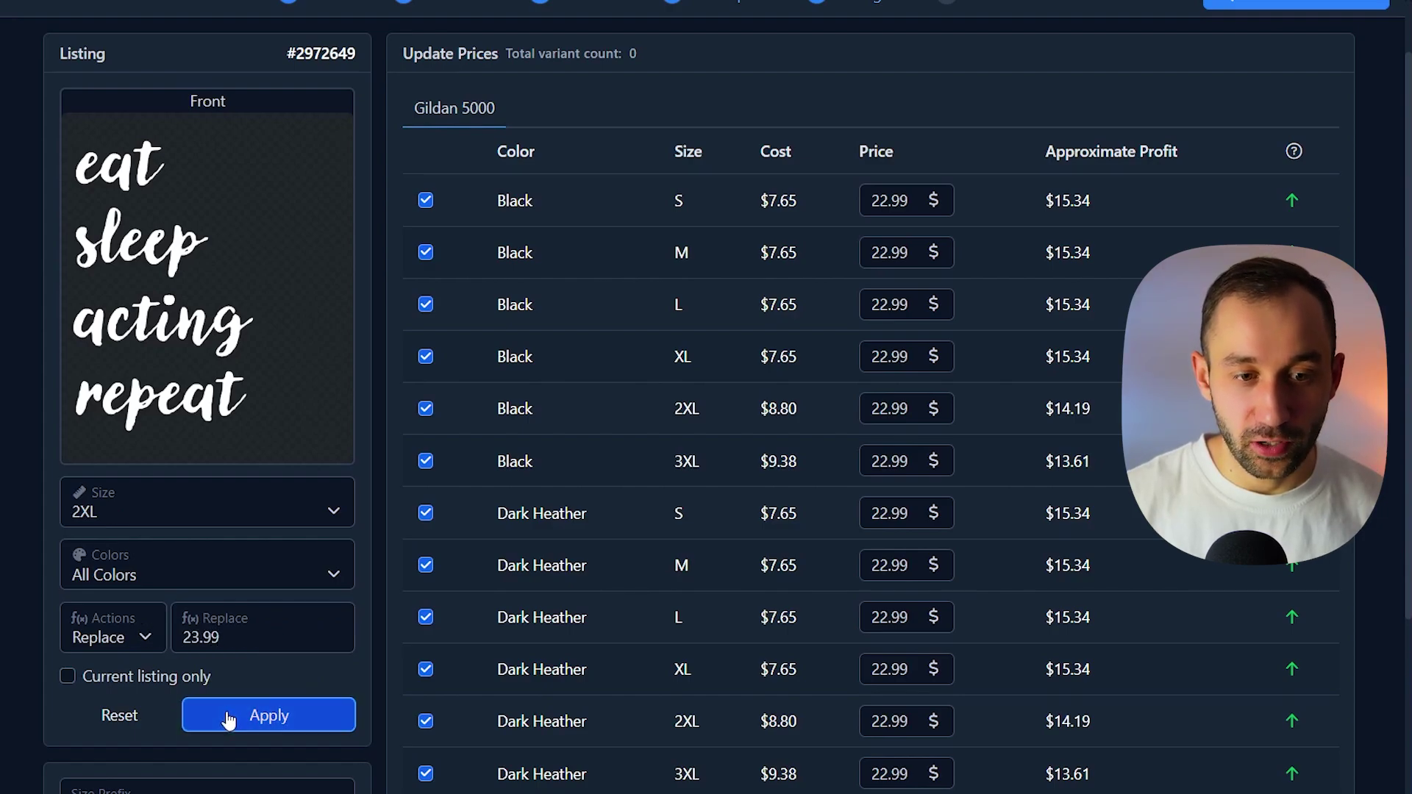
left_click(189, 713)
left_click(184, 519)
left_click(221, 733)
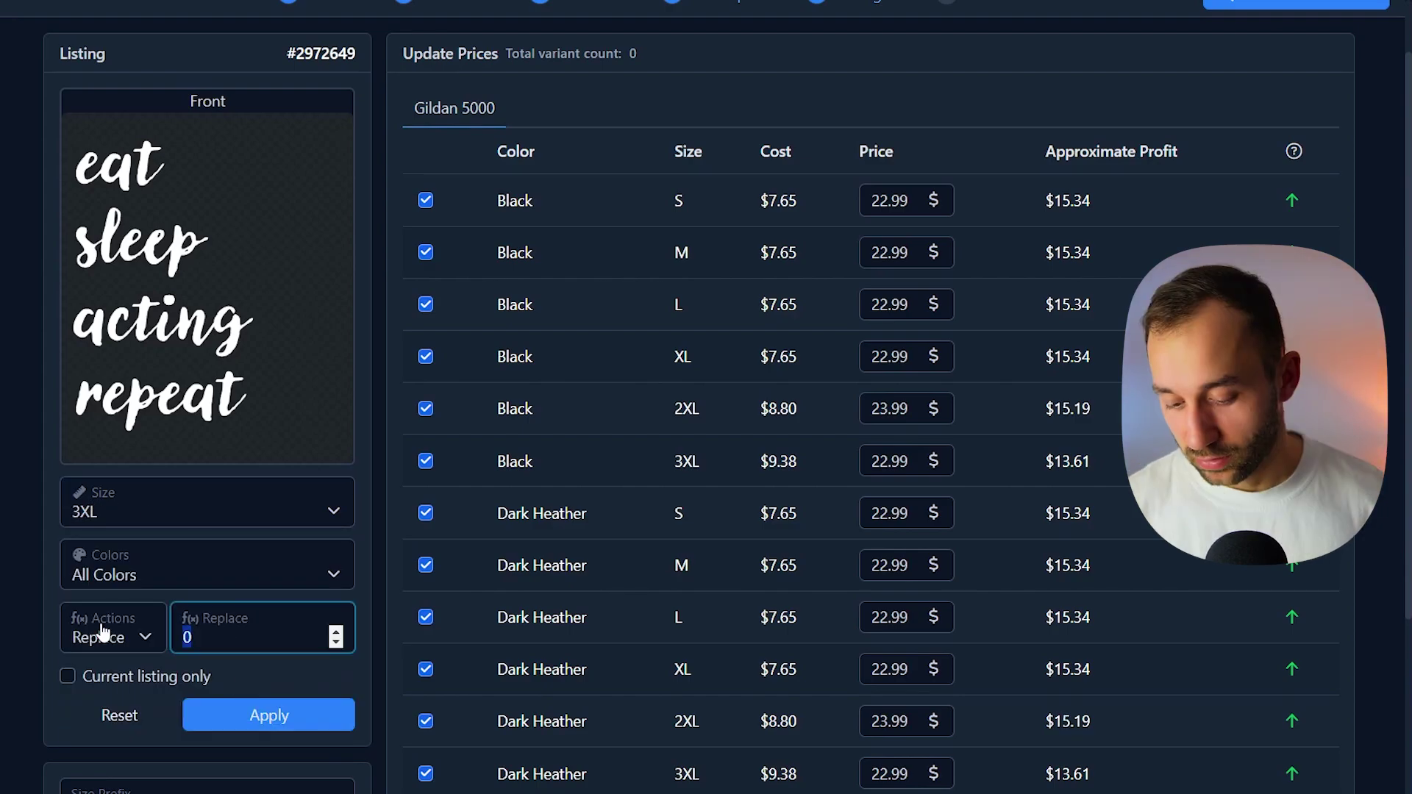
left_click(195, 712)
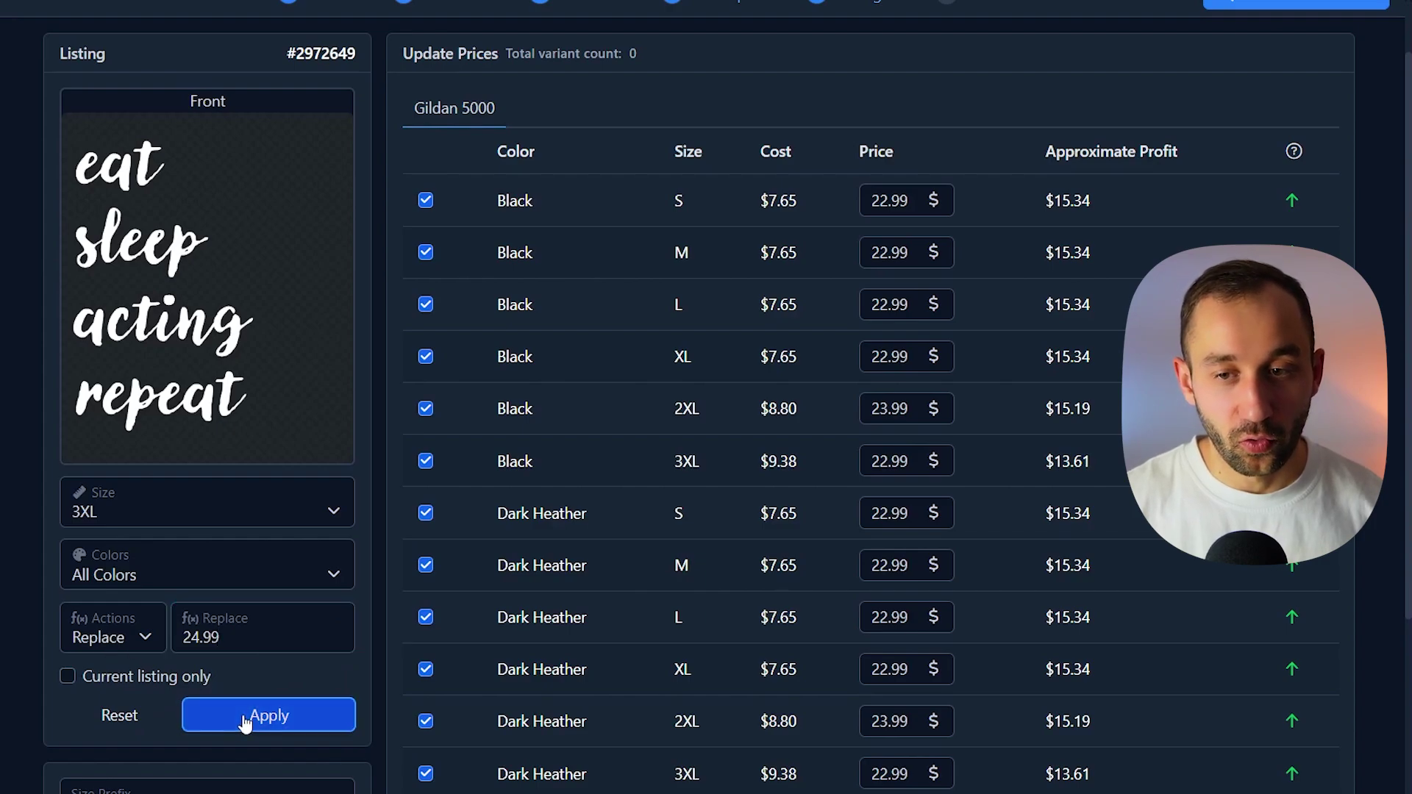
- Limit the bulk price to size S in Maroon for the 17.99 price
left_click(172, 514)
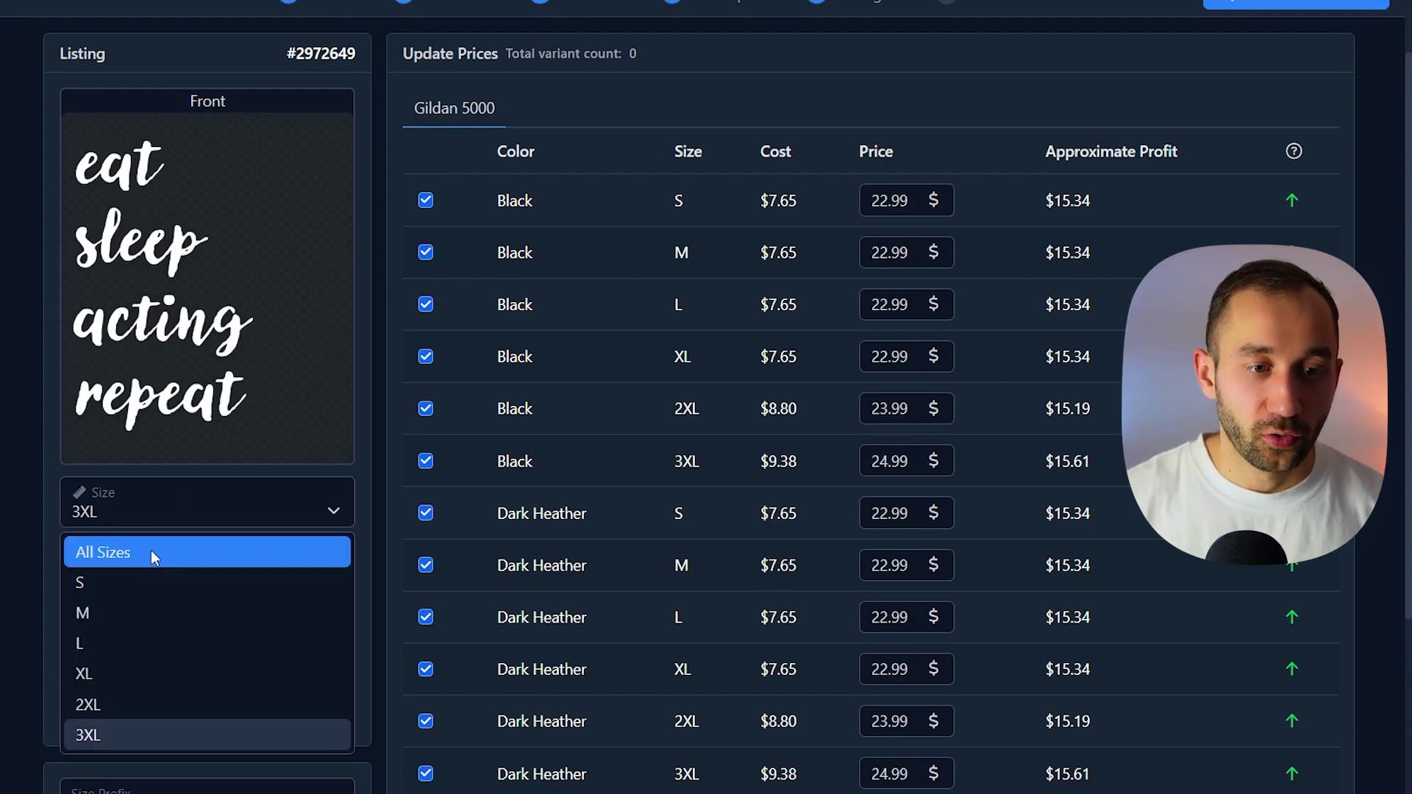
left_click(118, 580)
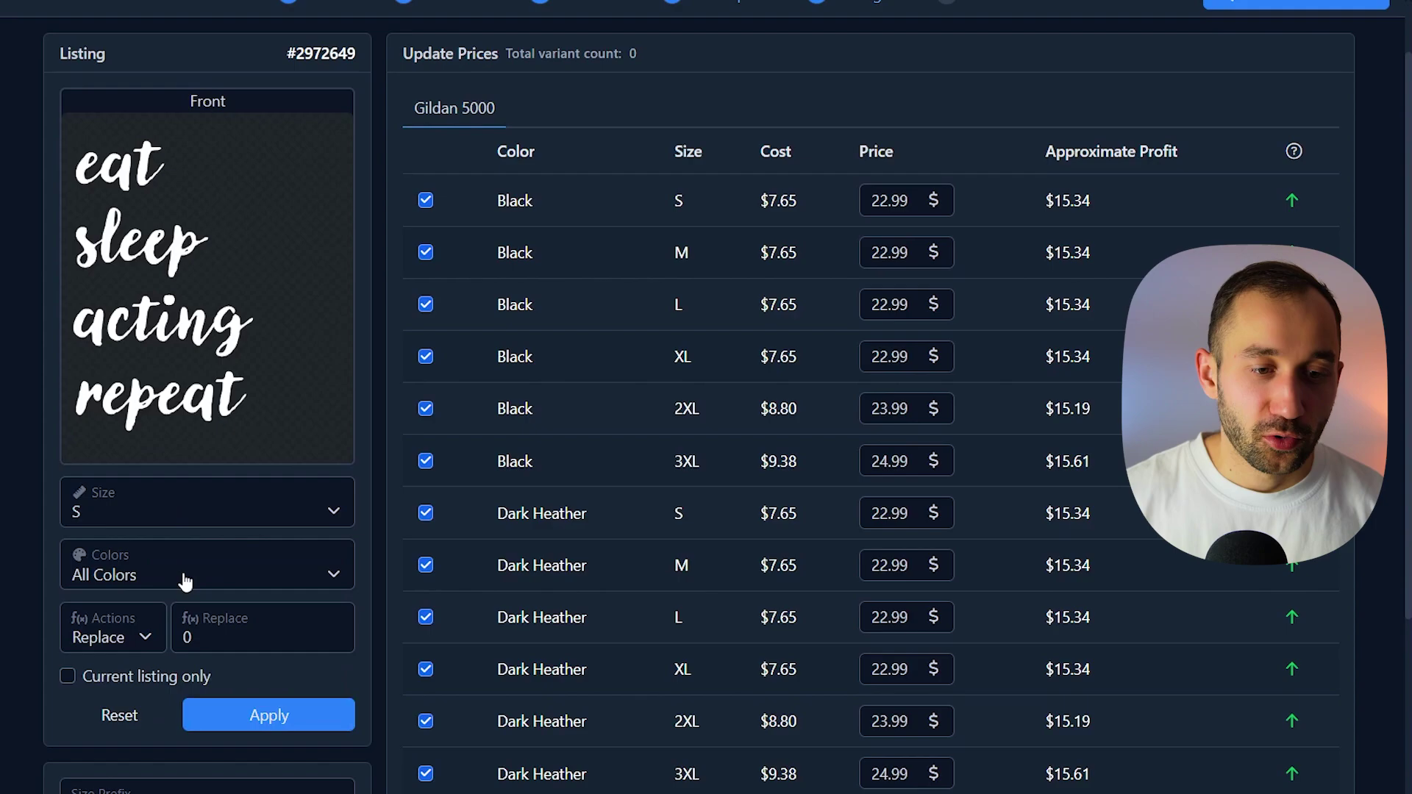
left_click(184, 582)
left_click(111, 647)
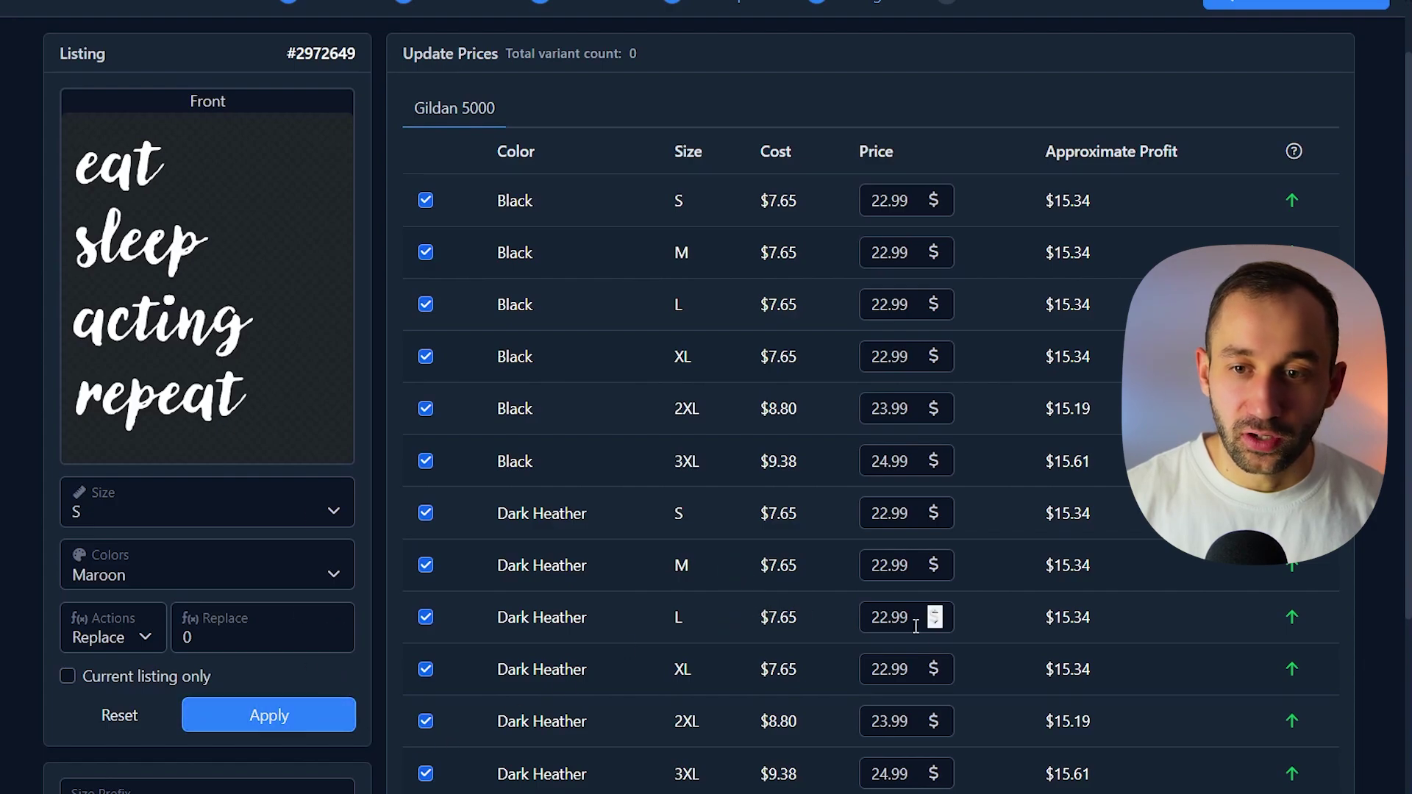
scroll(916, 625, "down", 3)
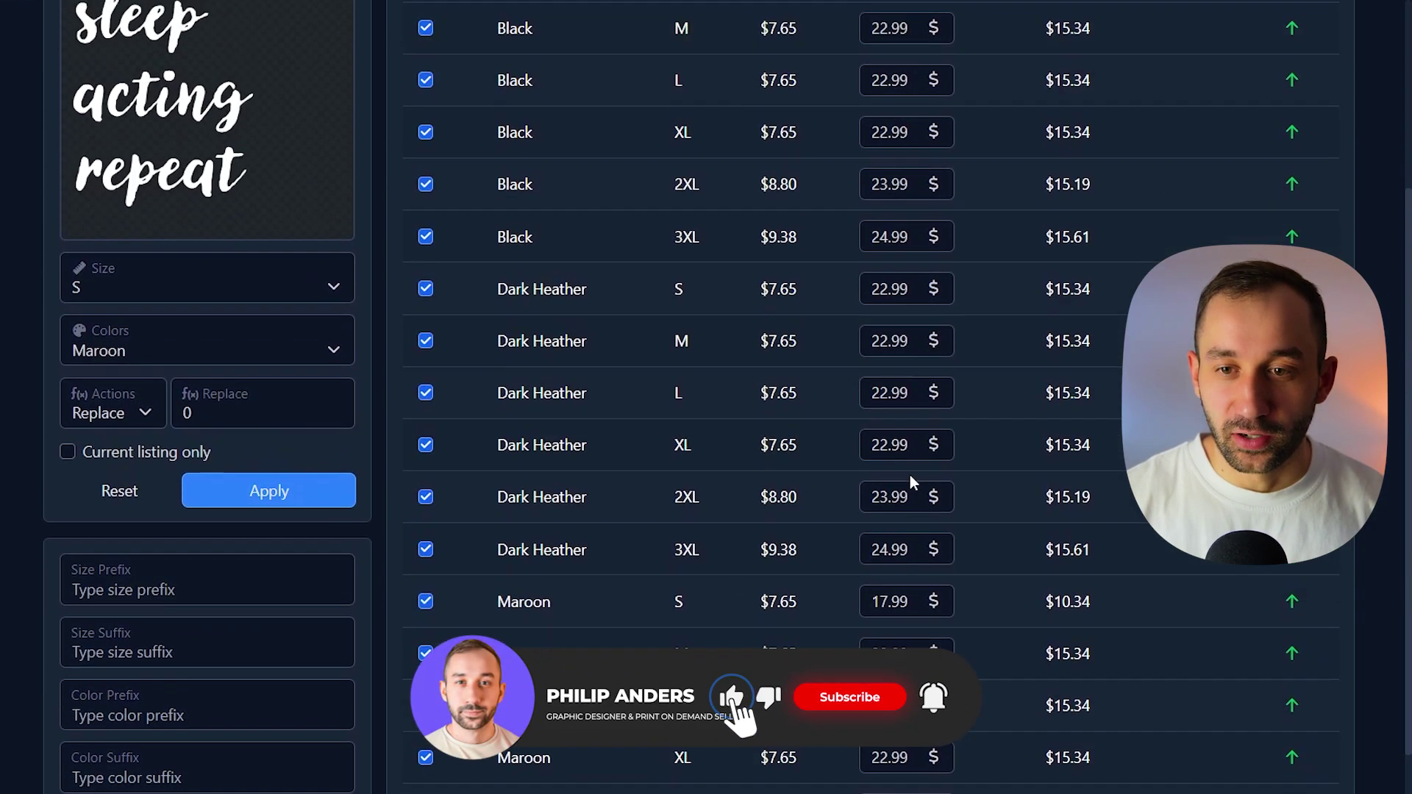
scroll(911, 475, "up", 4)
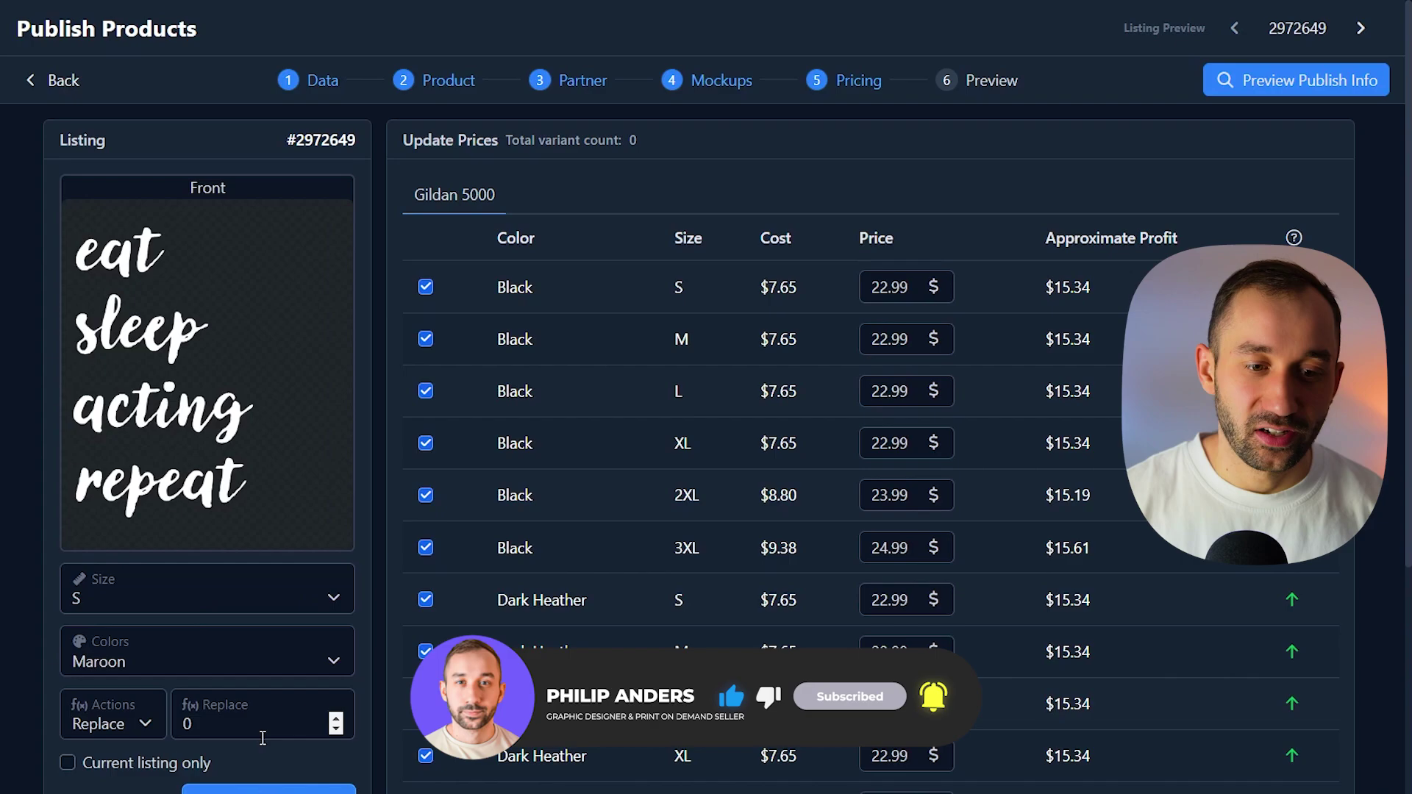
scroll(179, 616, "down", 3)
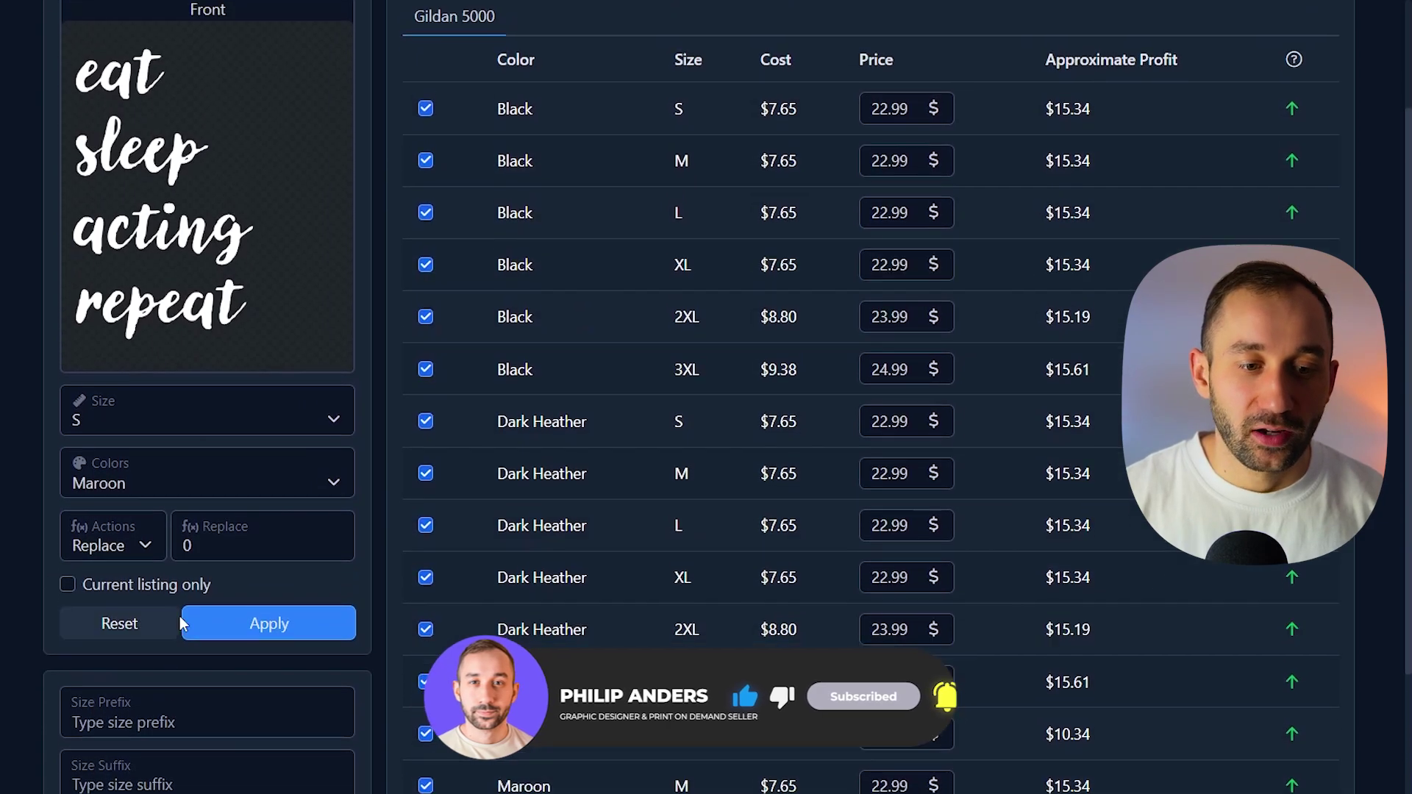
scroll(1272, 180, "up", 4)
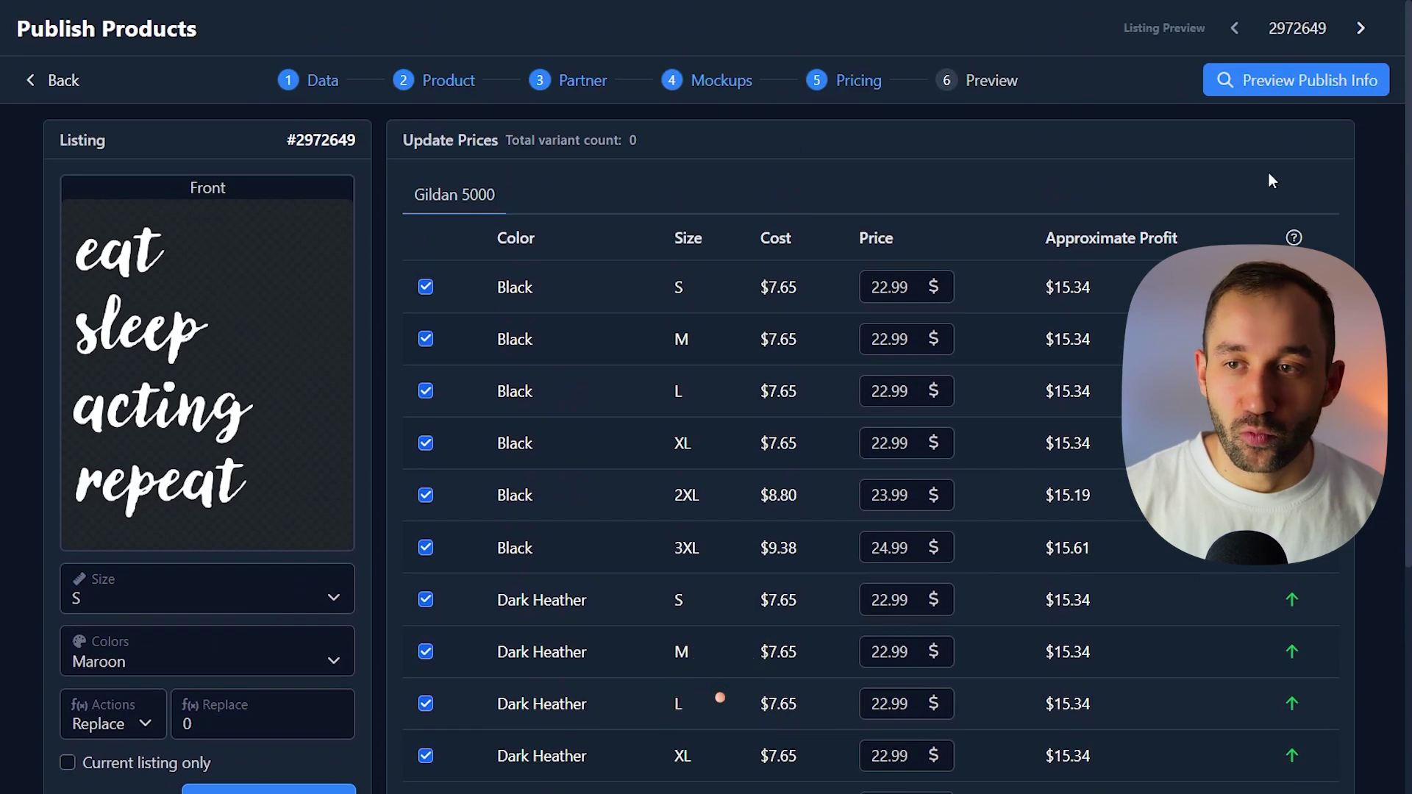
- Preview the Etsy publish info, trying 'Another company or person' as maker and fetching production partners
left_click(1318, 90)
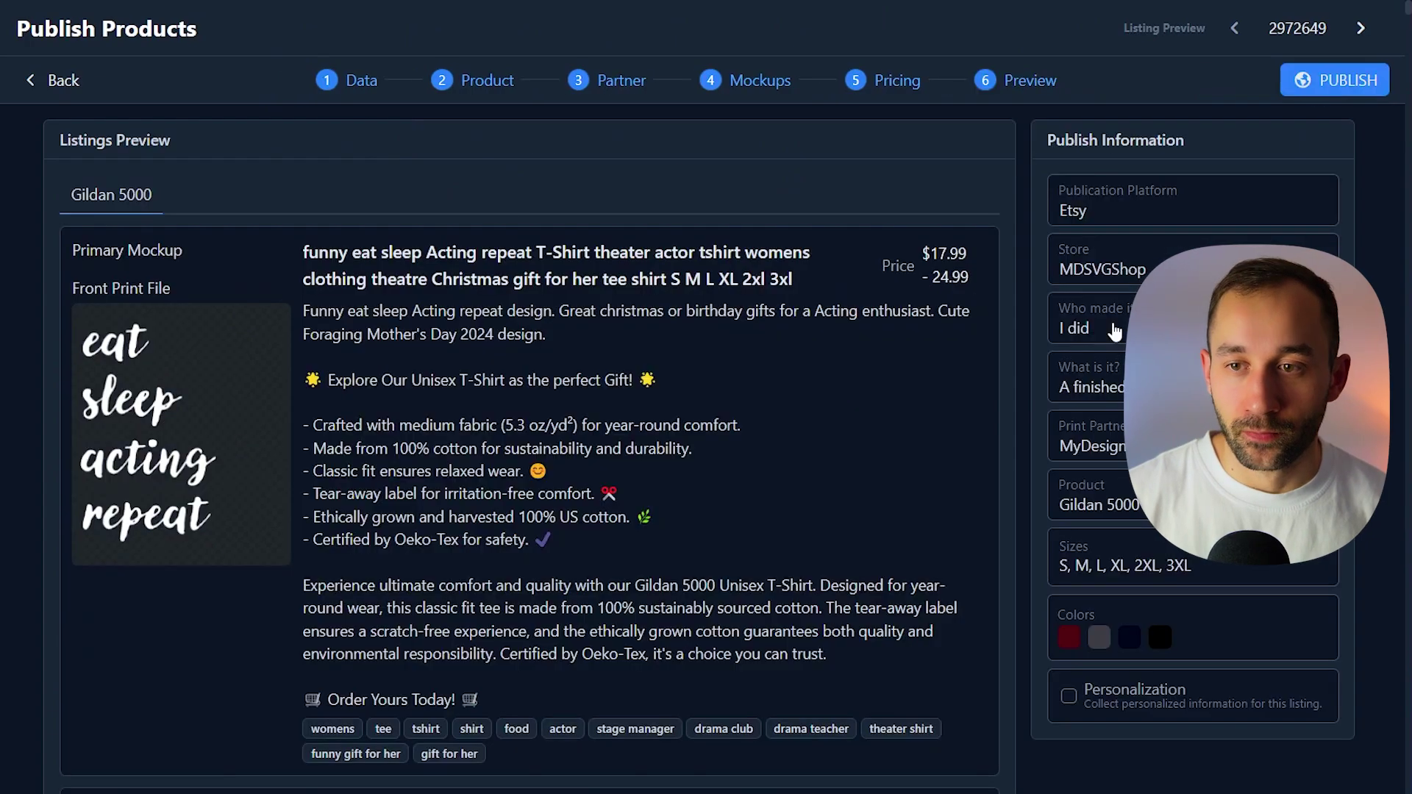
left_click(1117, 331)
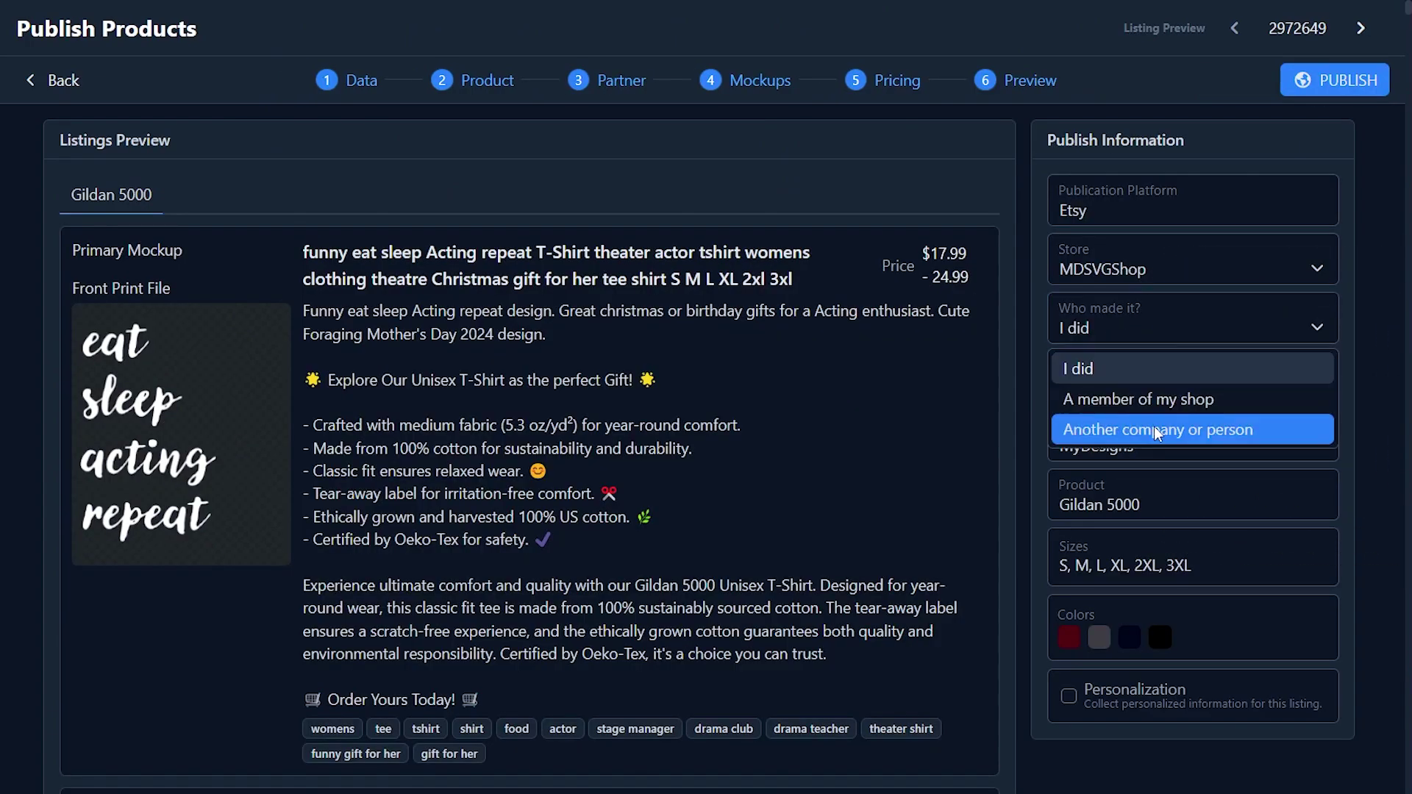
left_click(1157, 433)
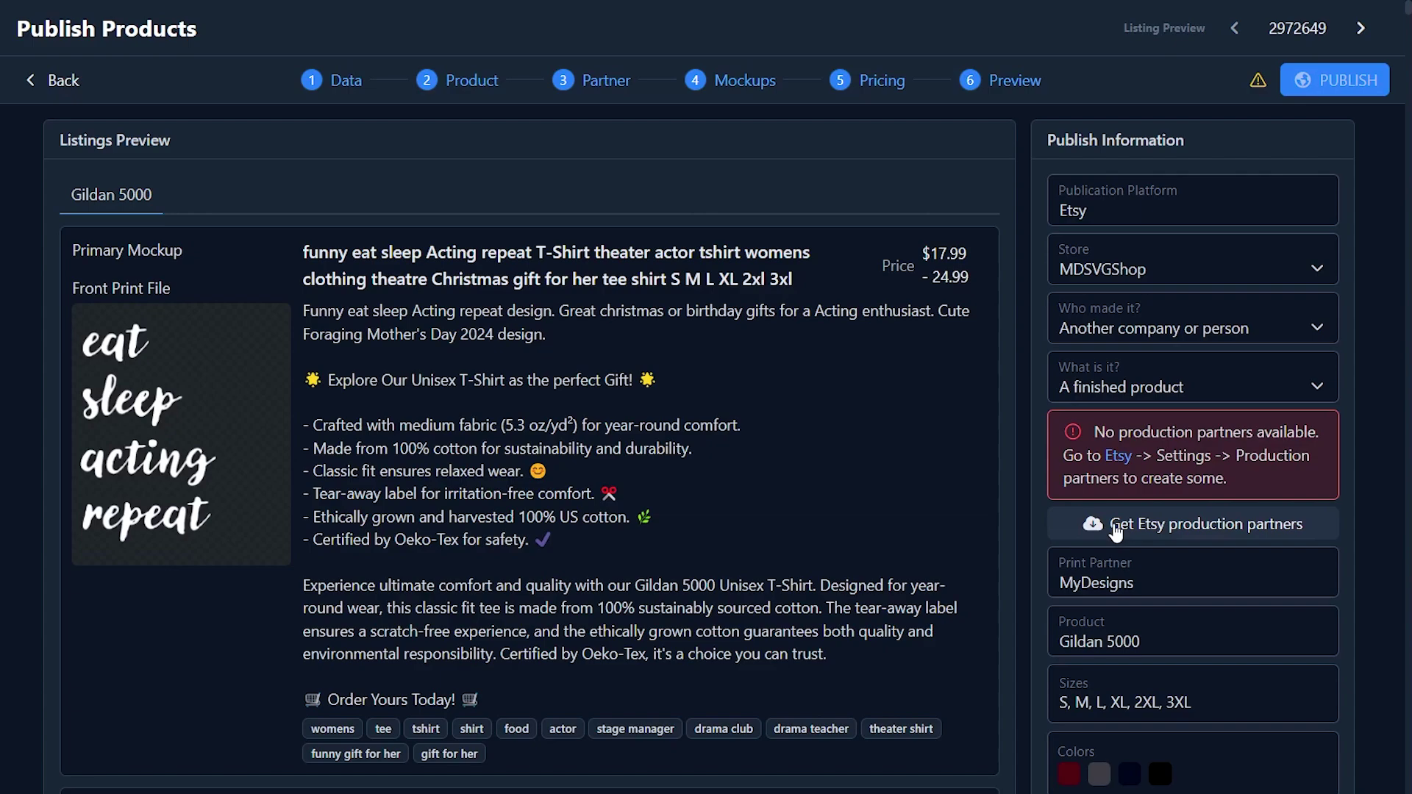
left_click(1116, 531)
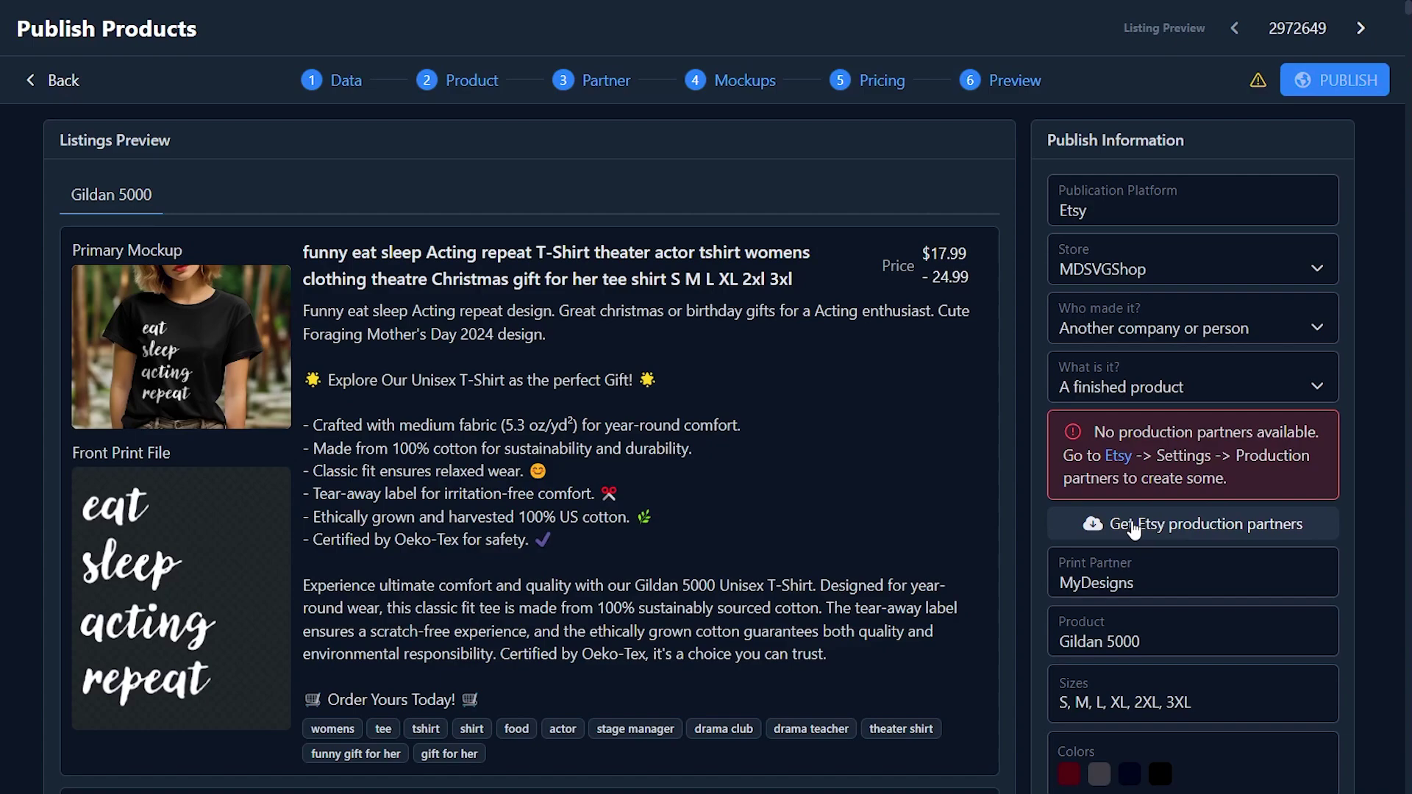
scroll(1149, 535, "down", 2)
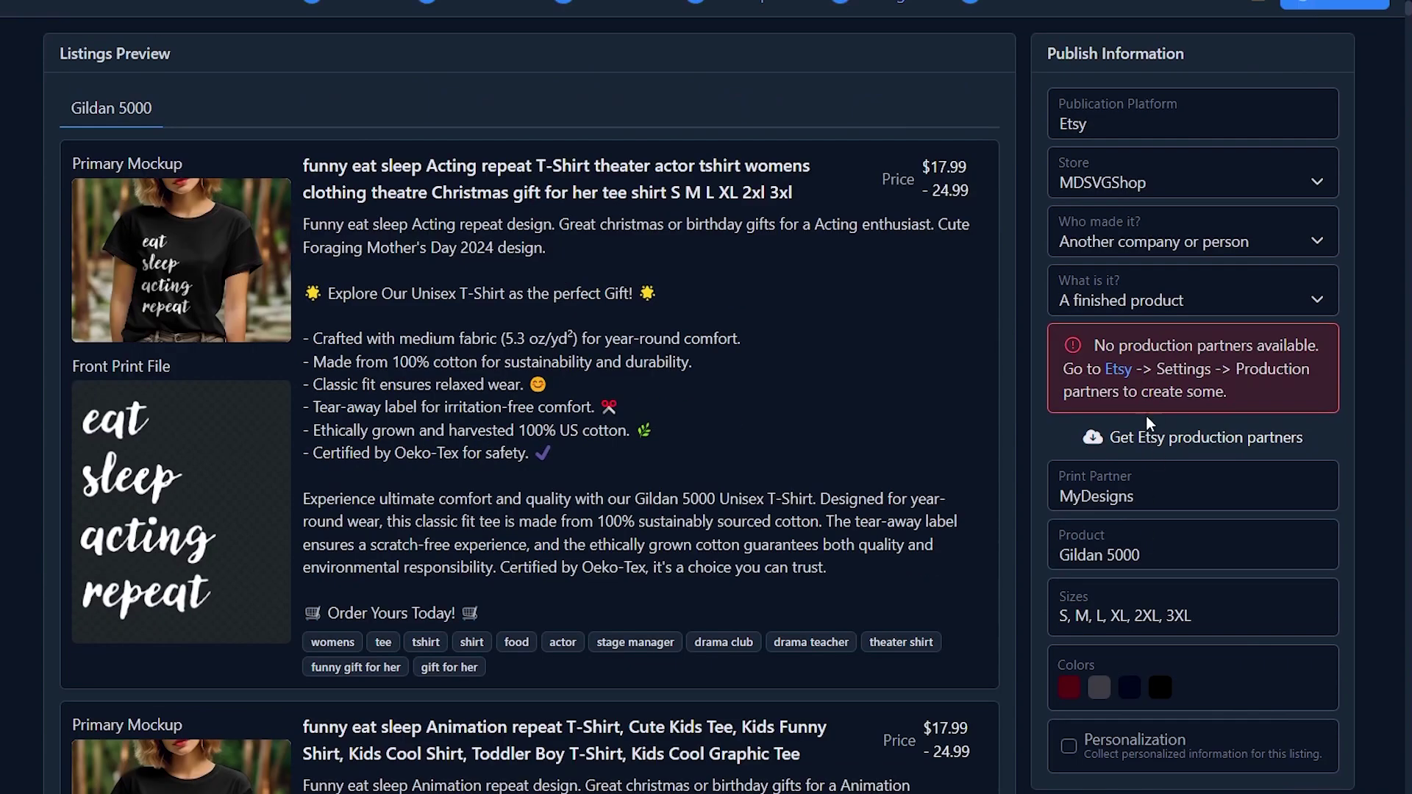
scroll(1238, 388, "down", 1)
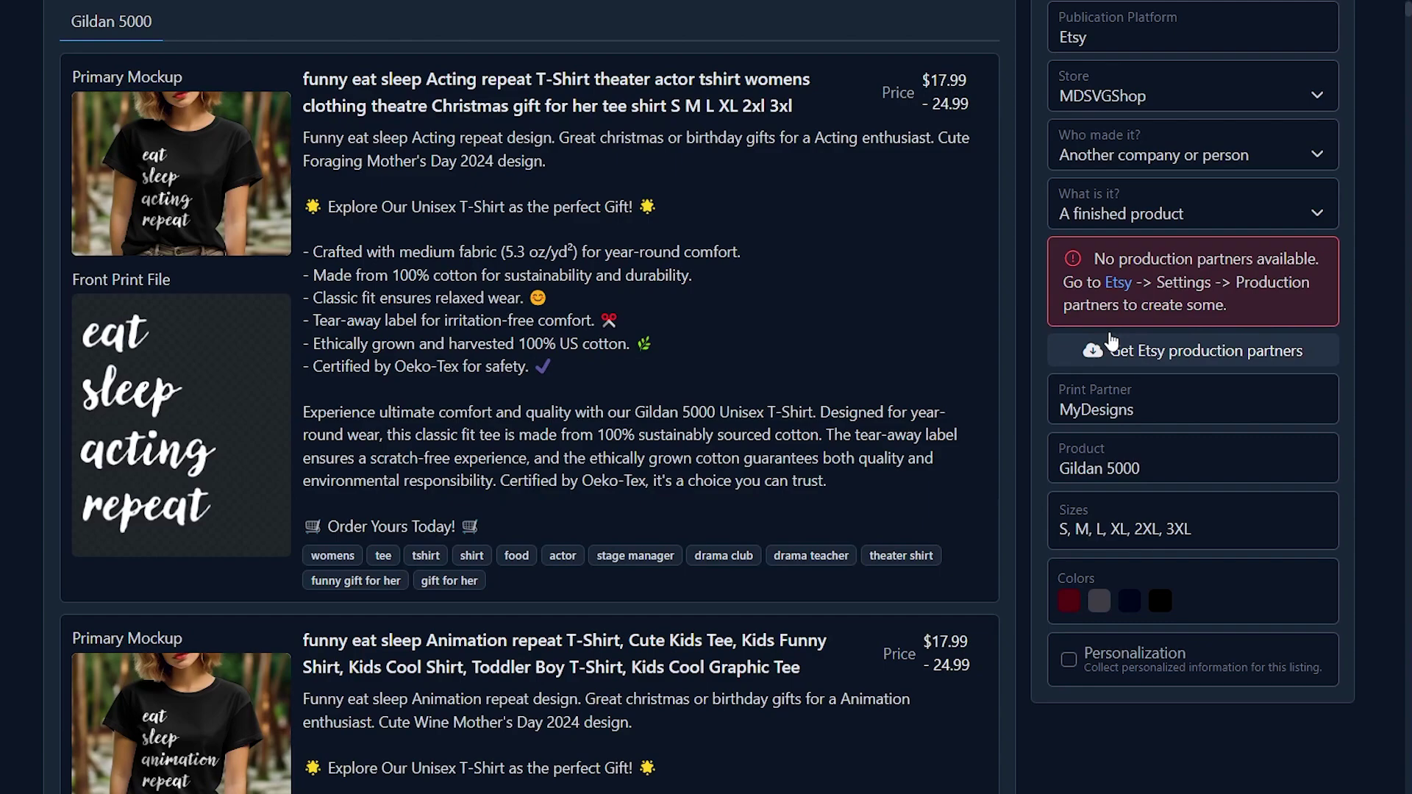
scroll(1162, 542, "down", 1)
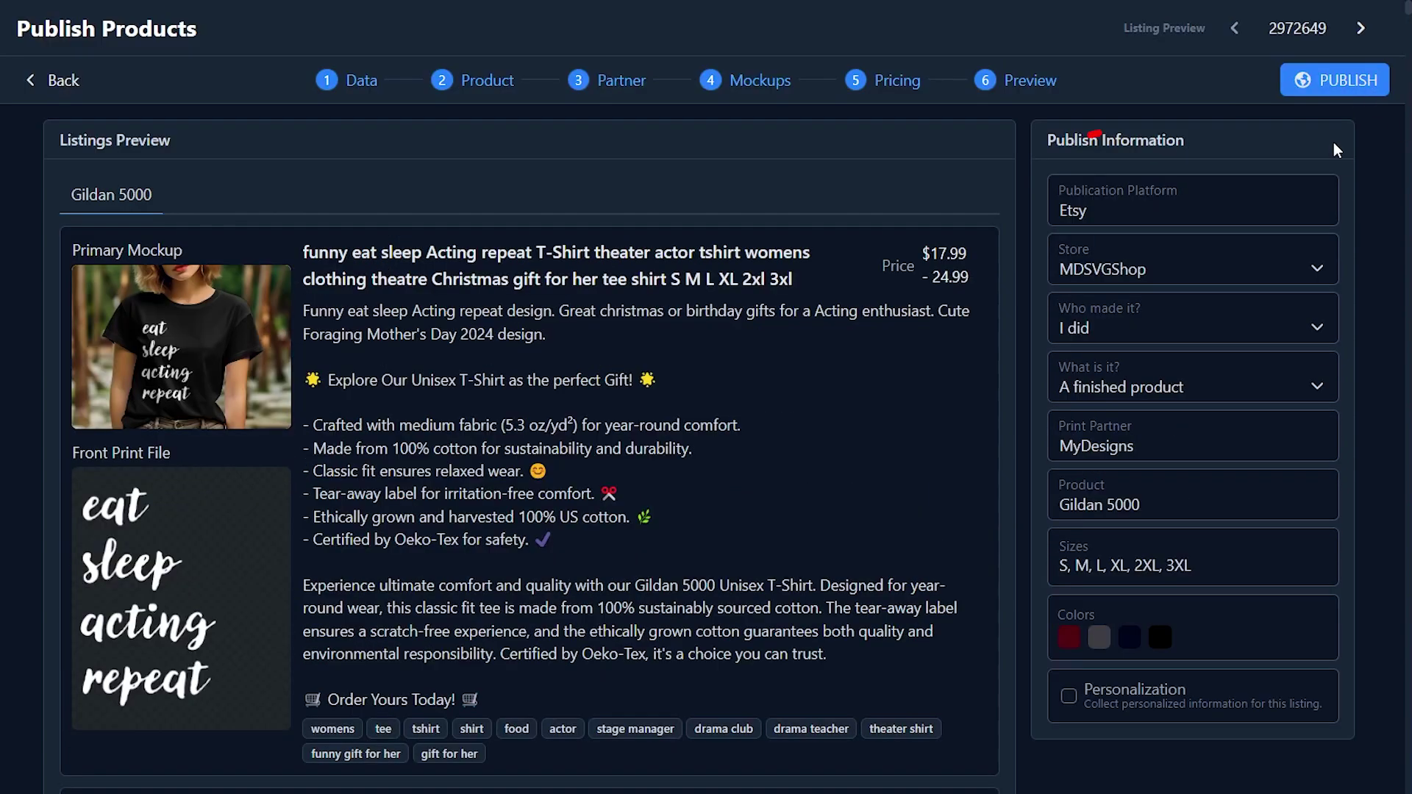